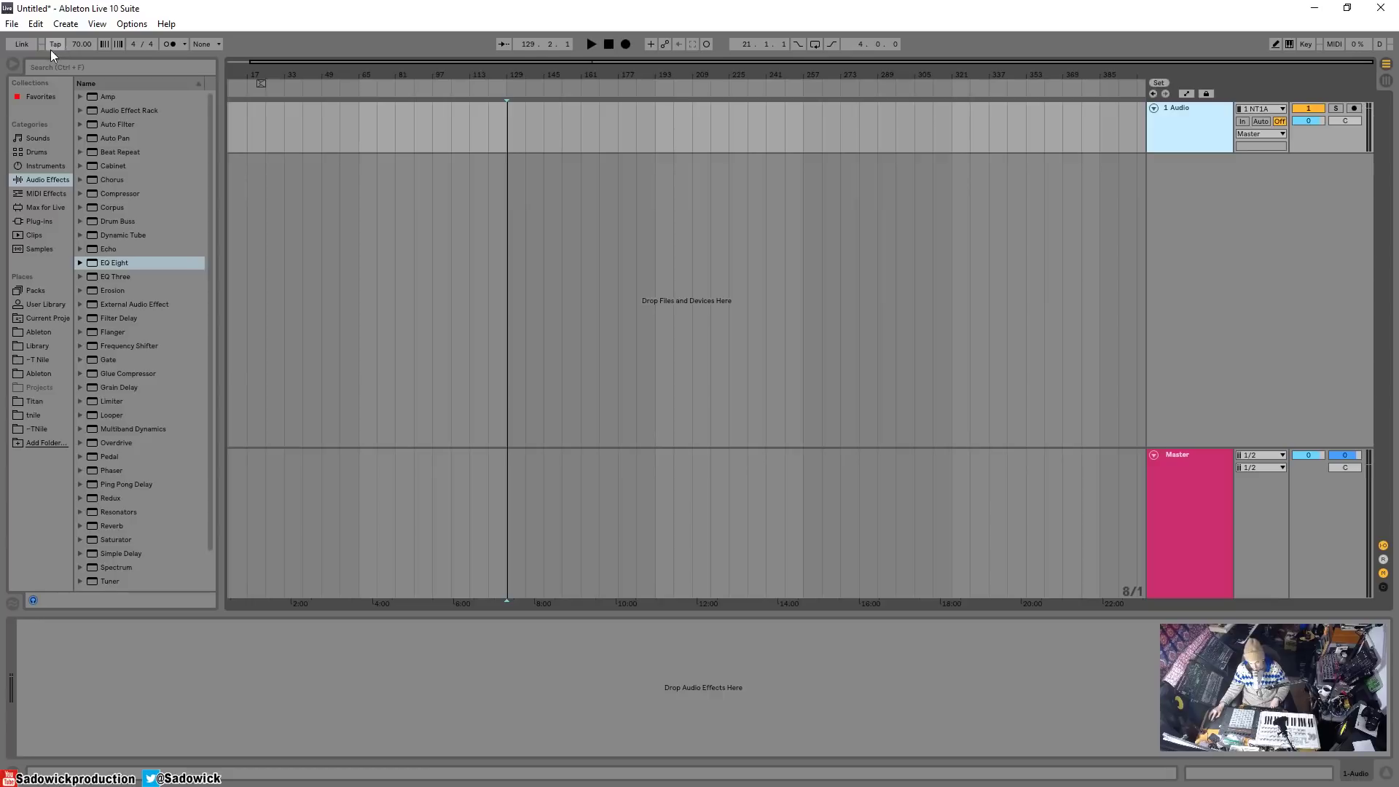
Set the project tempo to 129.00 BPM and keep the global quantization at None
{"action": "mouse_move", "coordinate": [81, 46]}
{"action": "left_mouse_down"}
{"action": "mouse_move", "coordinate": [81, 4]}
{"action": "mouse_move", "coordinate": [81, 45]}
{"action": "left_mouse_up"}
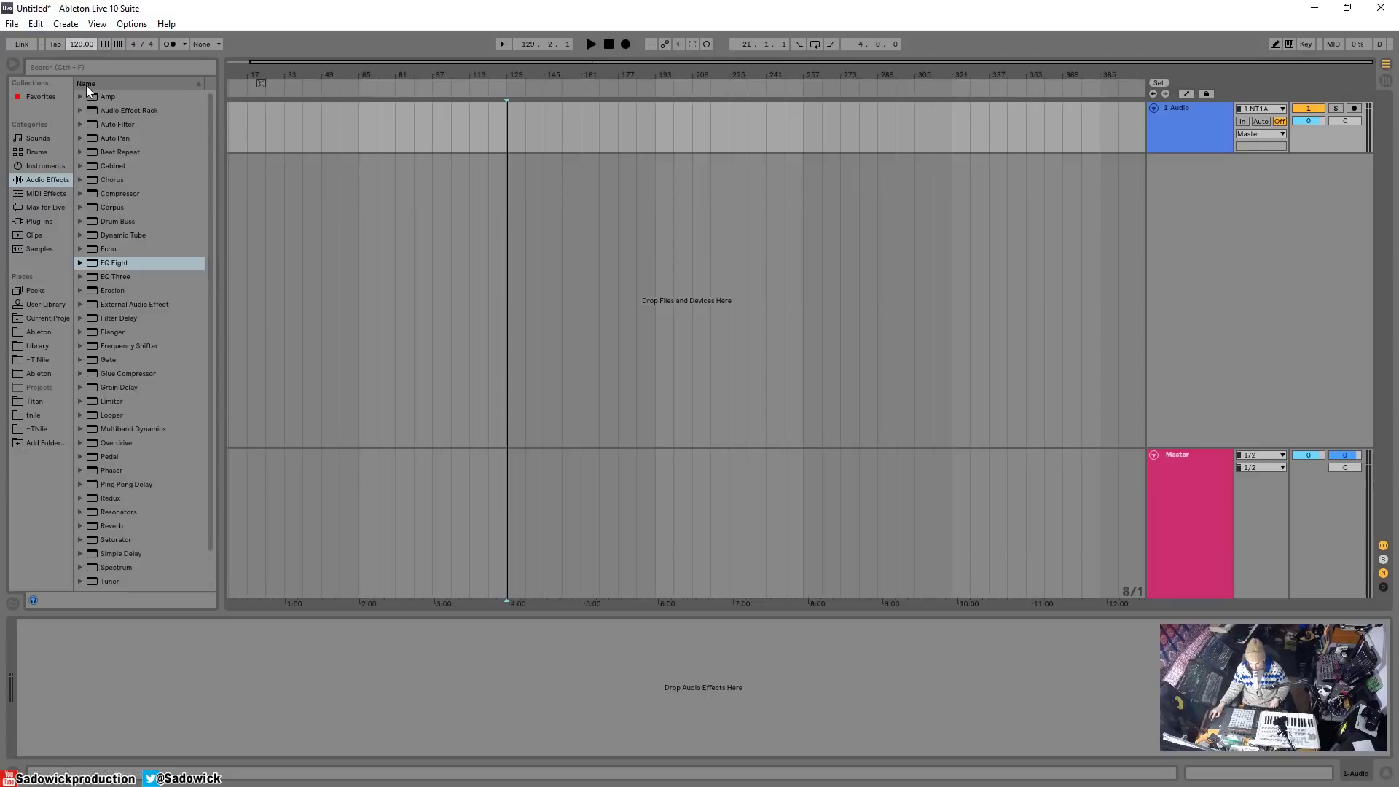
{"action": "left_click", "coordinate": [208, 45]}
{"action": "left_click", "coordinate": [204, 39]}
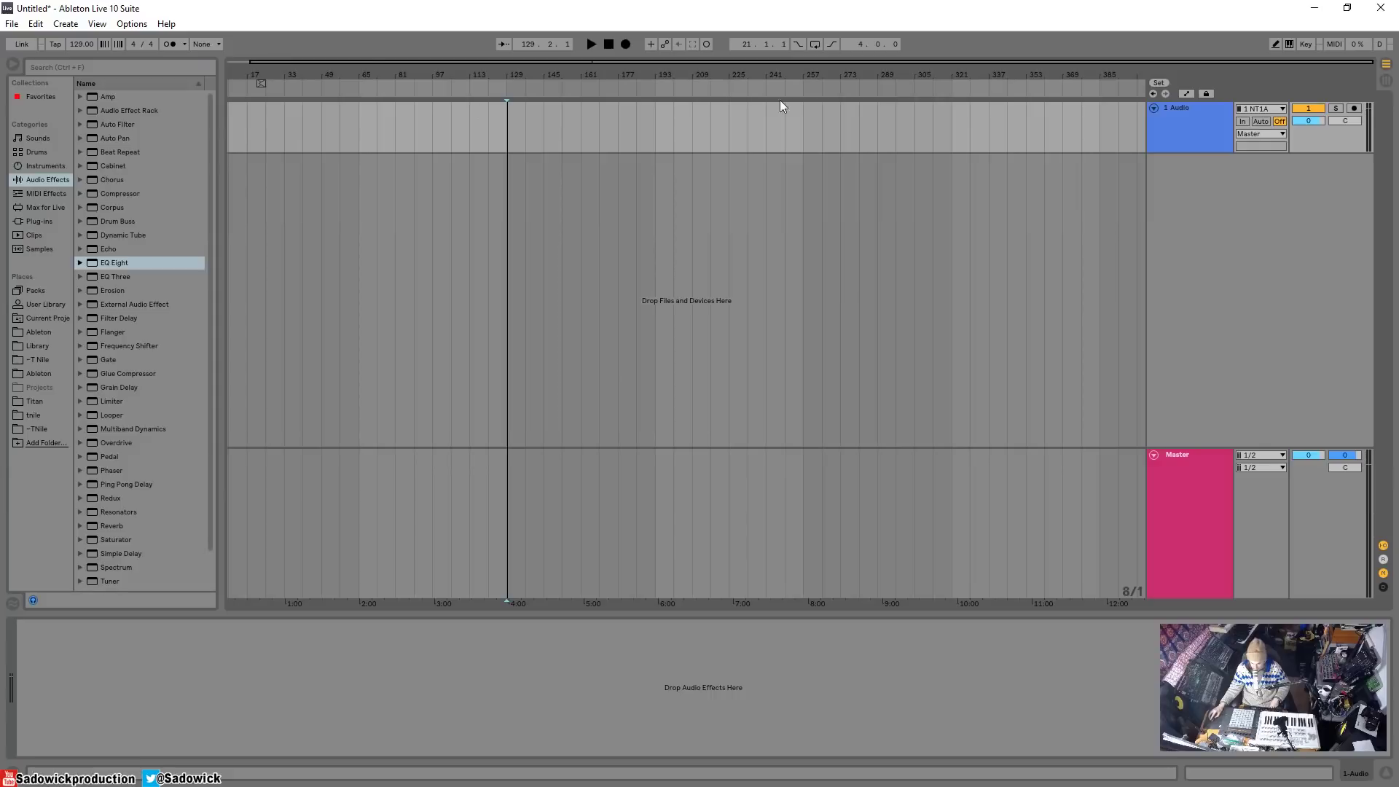
{"action": "left_click", "coordinate": [211, 43]}
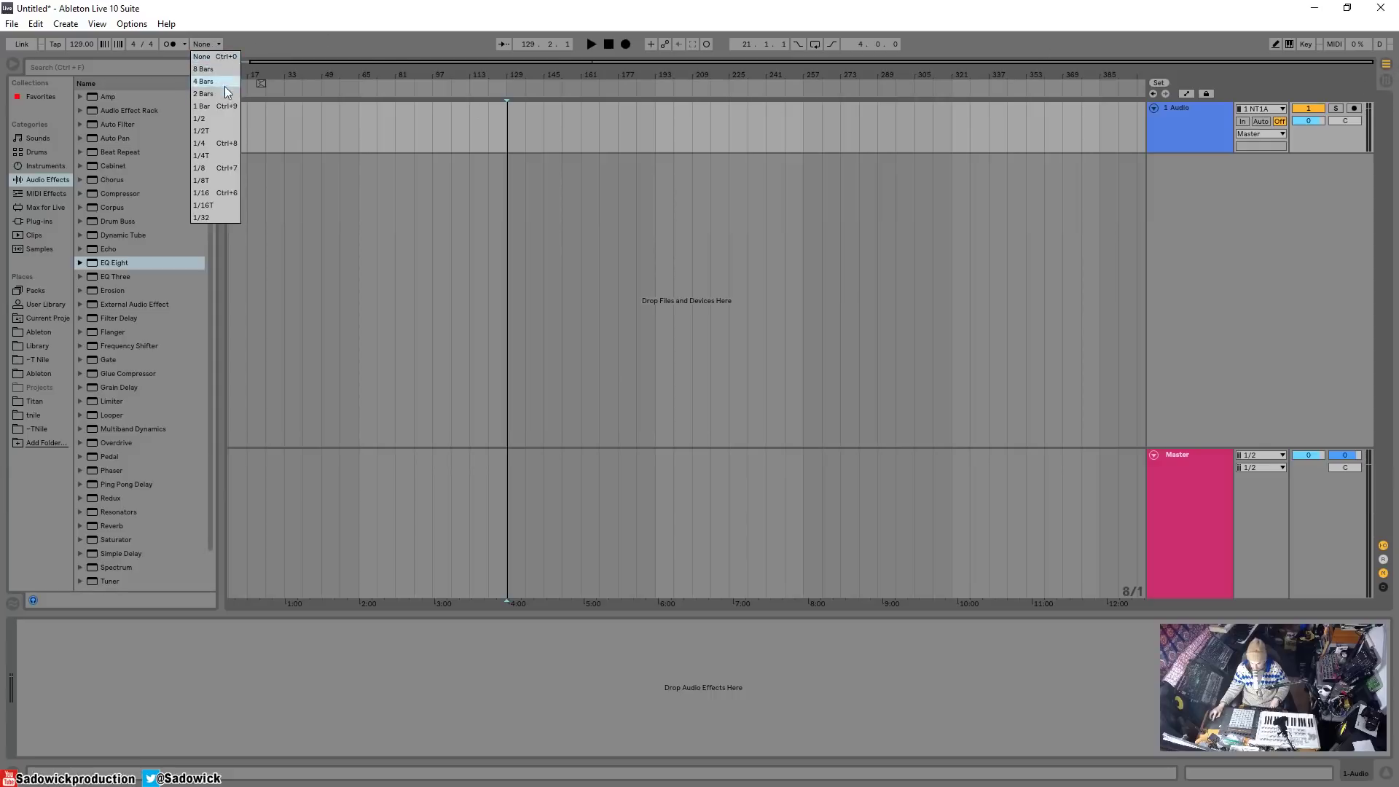
{"action": "left_click", "coordinate": [266, 45]}
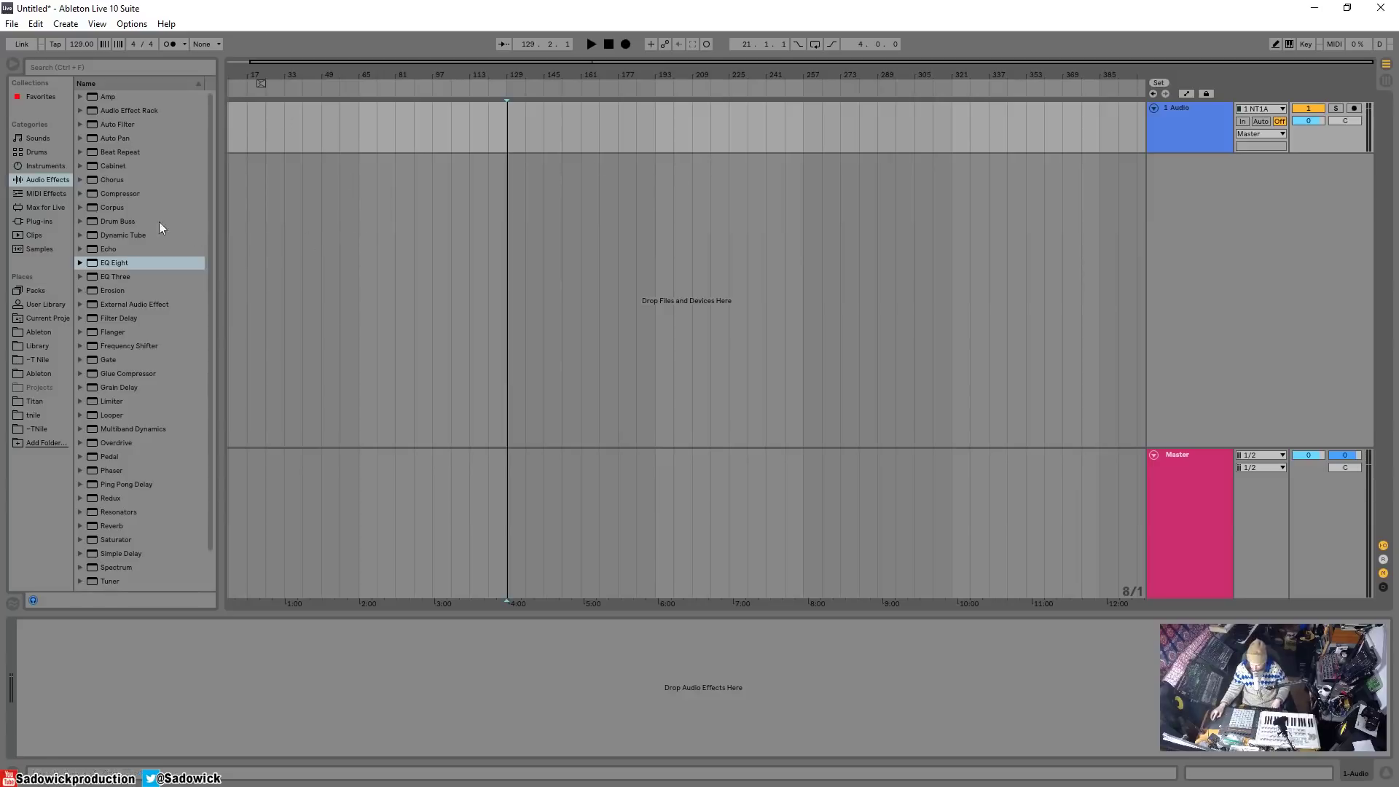
Add the FabFilter Pro-L 2 limiter from the FabFilter plug-ins to the Master track
{"action": "left_click", "coordinate": [57, 220]}
{"action": "left_click", "coordinate": [79, 193]}
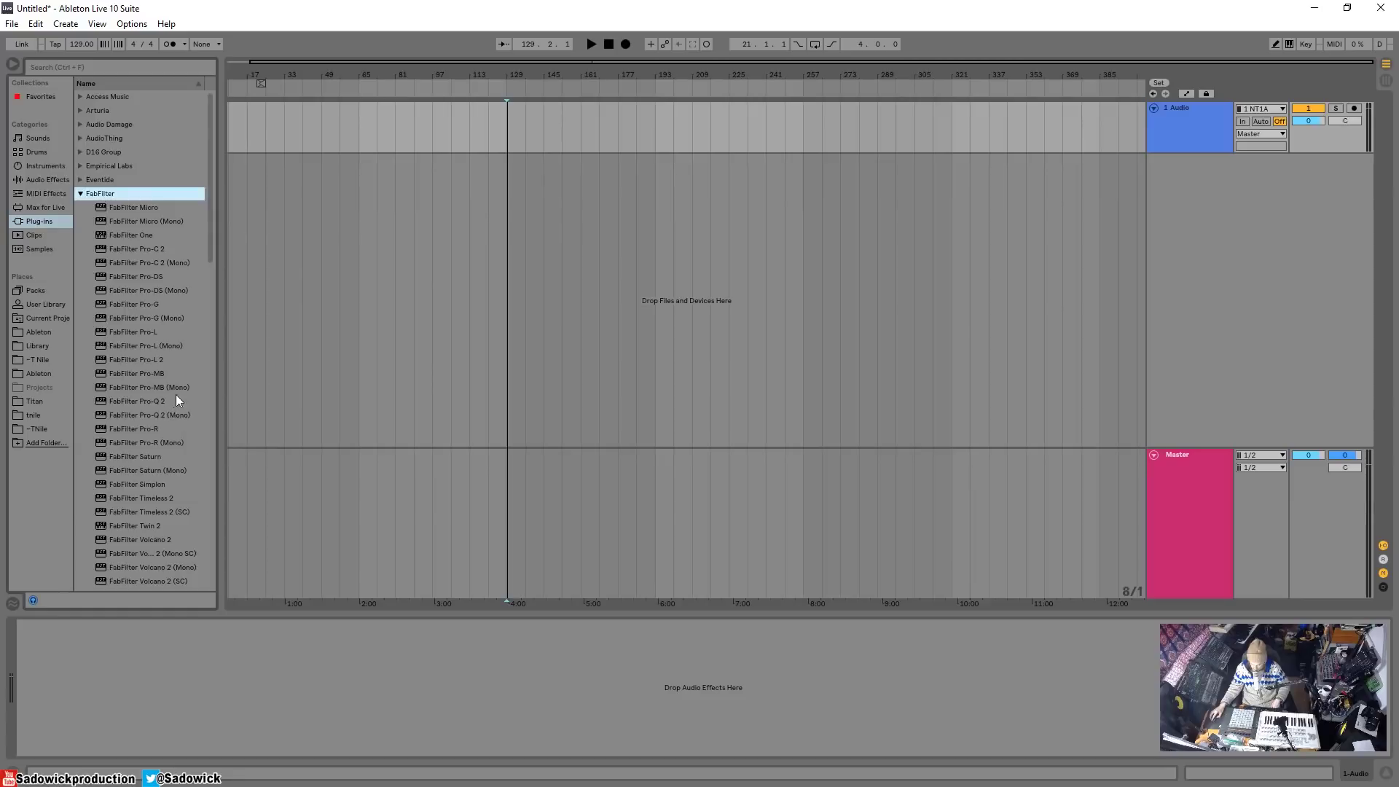
{"action": "left_click_drag", "start_coordinate": [156, 360], "coordinate": [206, 696]}
{"action": "left_click", "coordinate": [1332, 510]}
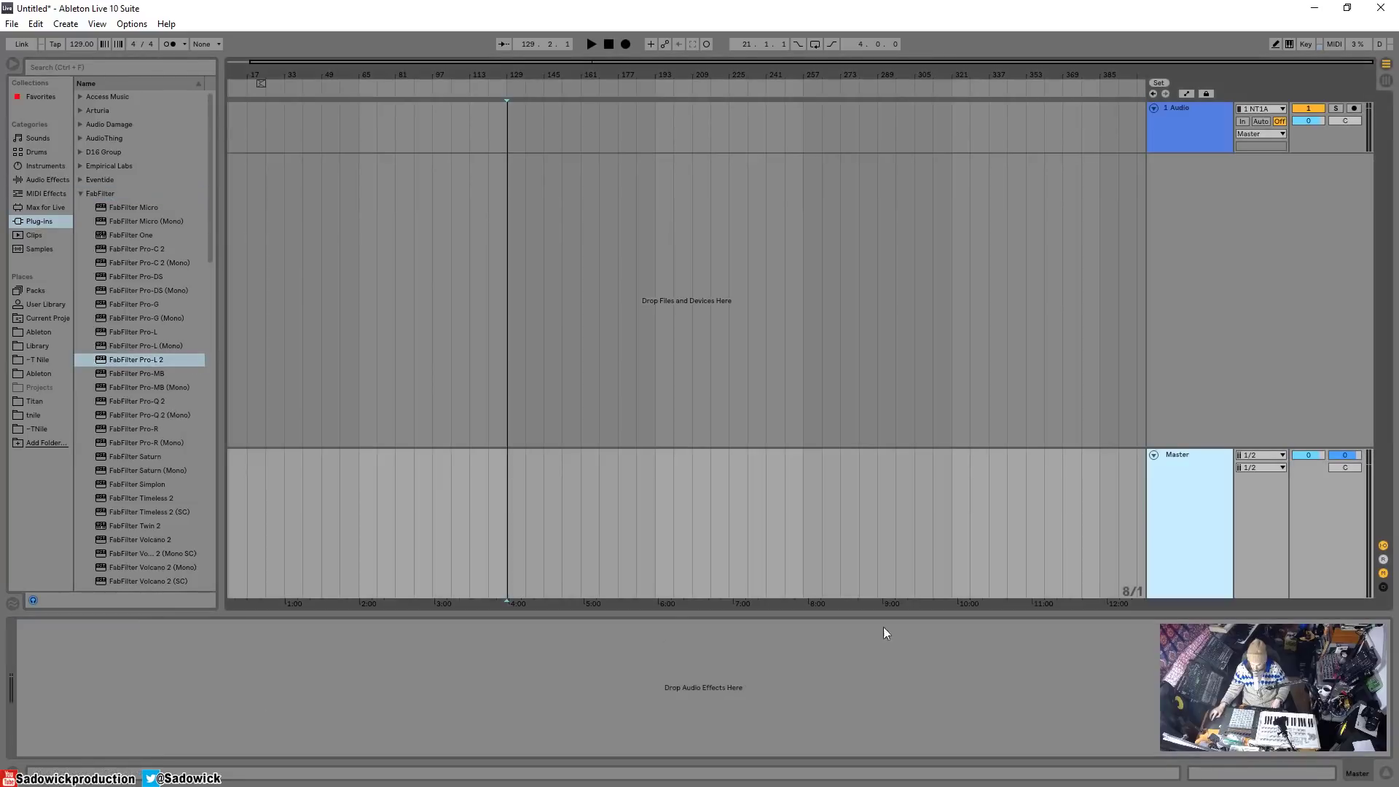
{"action": "left_click", "coordinate": [831, 353]}
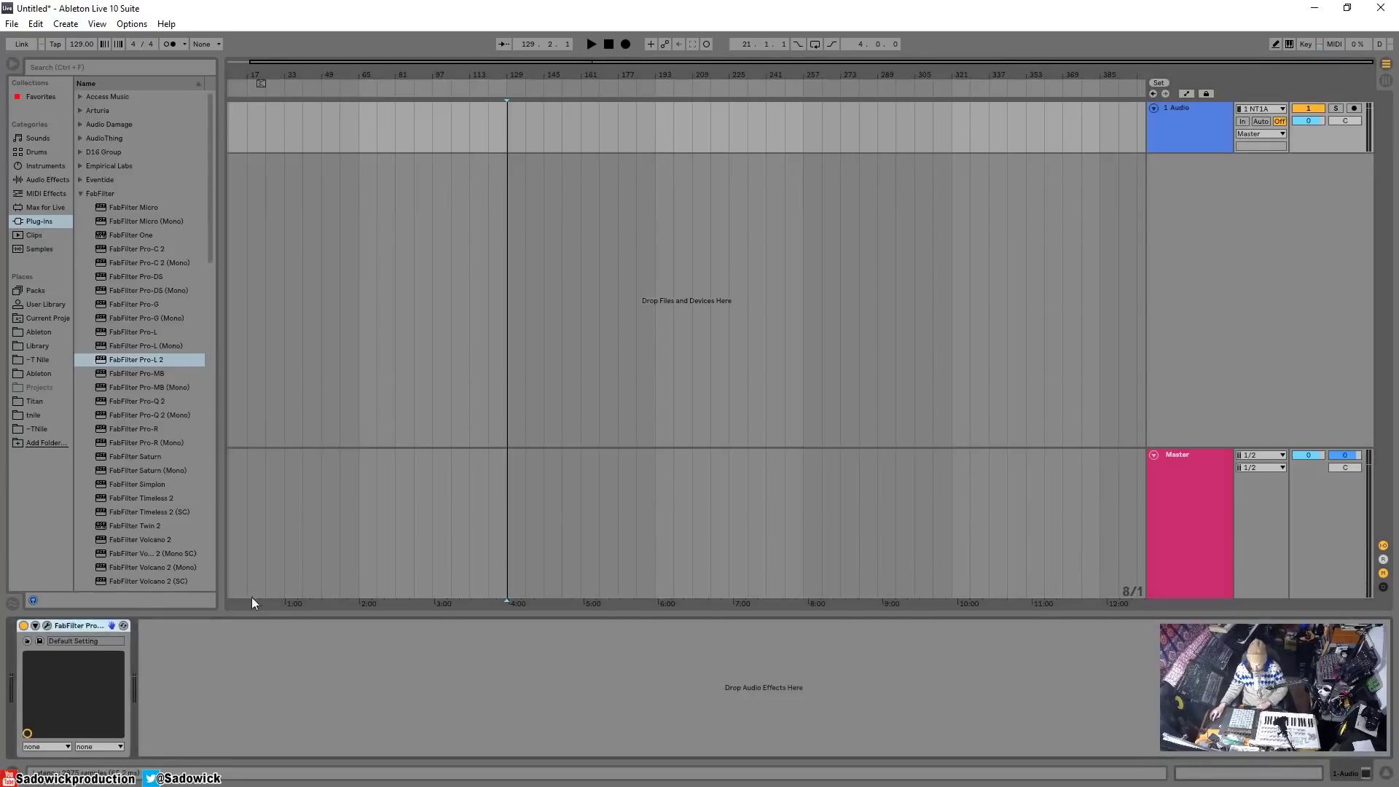
{"action": "left_click", "coordinate": [1341, 496]}
{"action": "left_click_drag", "start_coordinate": [140, 360], "coordinate": [1328, 520]}
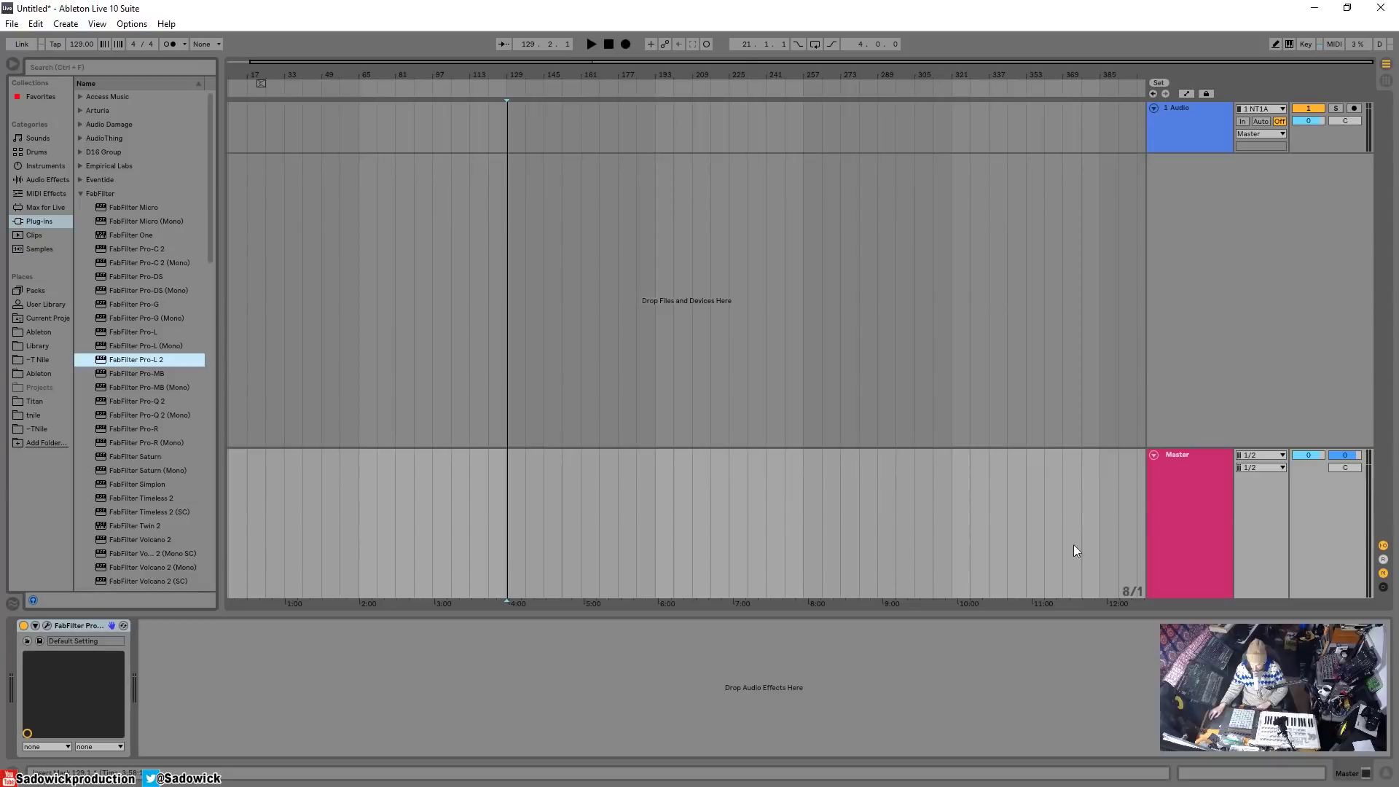
Open the Master track's Pro-L 2 window to view its settings, reposition it, and close it
{"action": "left_click", "coordinate": [47, 627]}
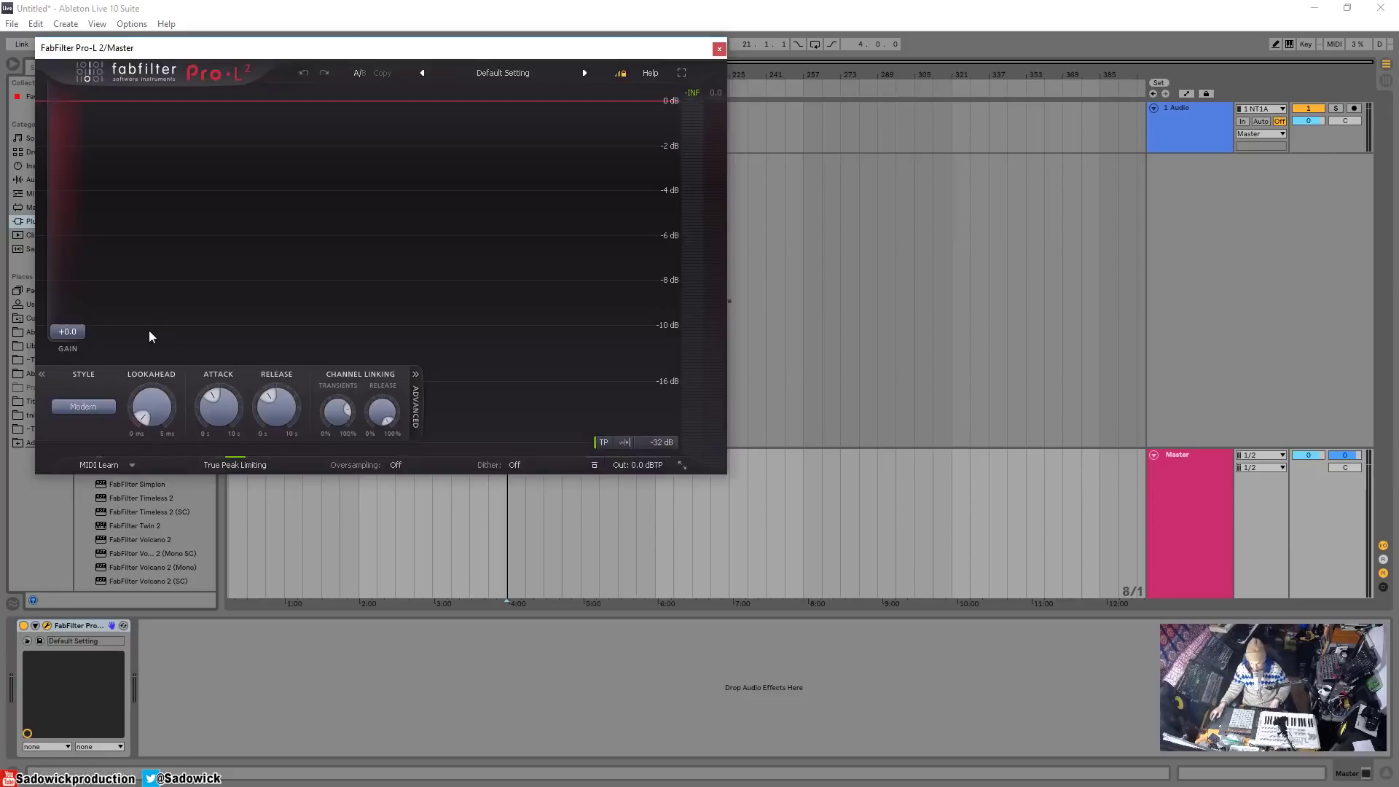
{"action": "left_click_drag", "start_coordinate": [366, 49], "coordinate": [474, 100]}
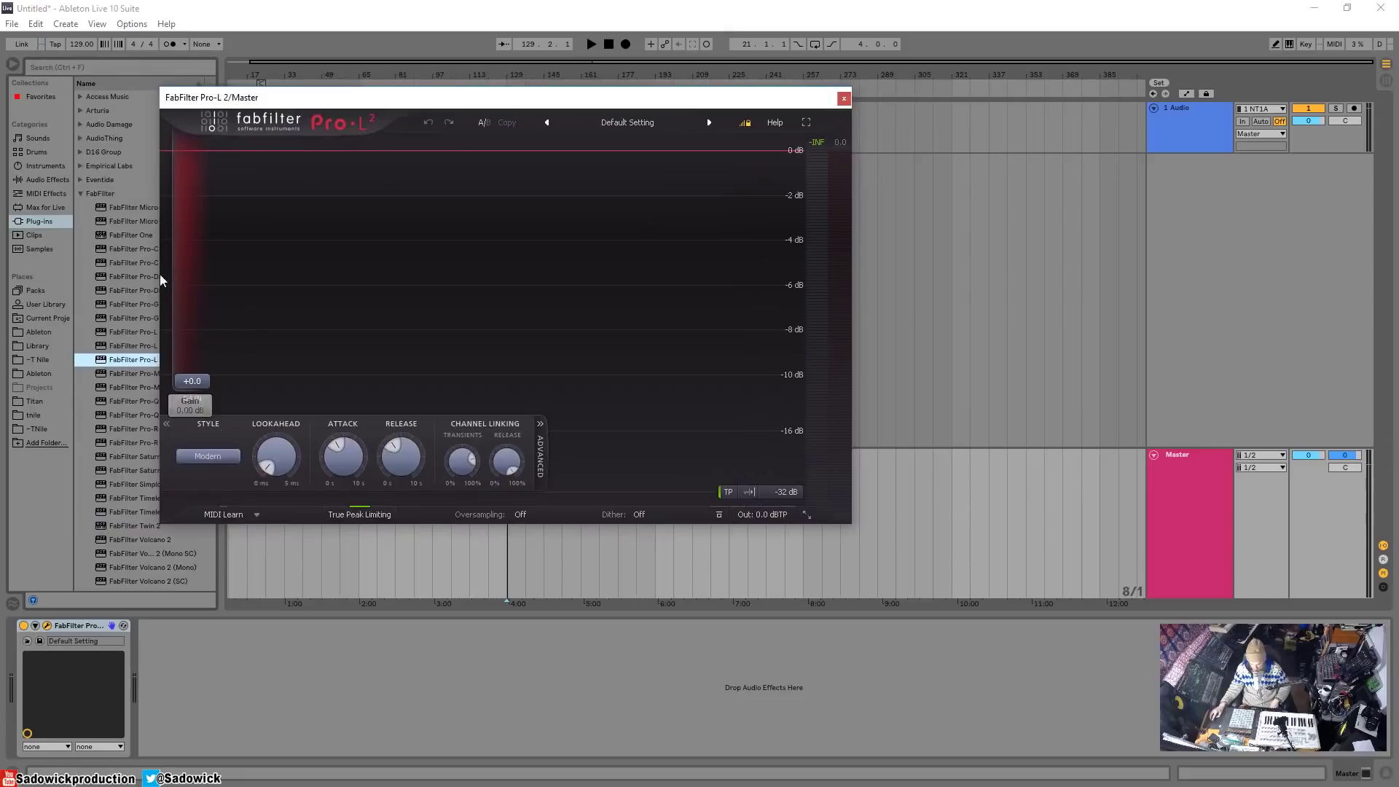
{"action": "left_click_drag", "start_coordinate": [357, 99], "coordinate": [317, 99]}
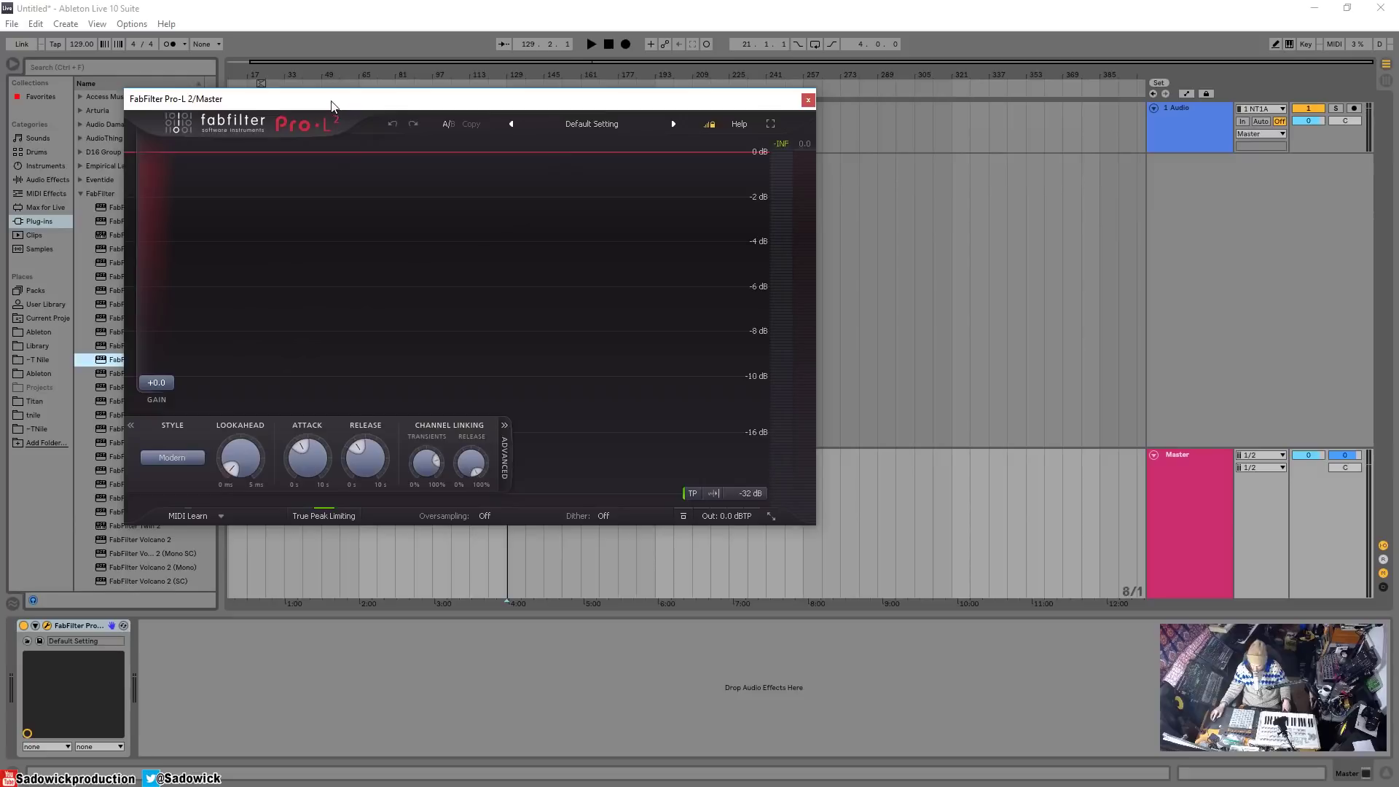
{"action": "left_click_drag", "start_coordinate": [334, 107], "coordinate": [376, 112]}
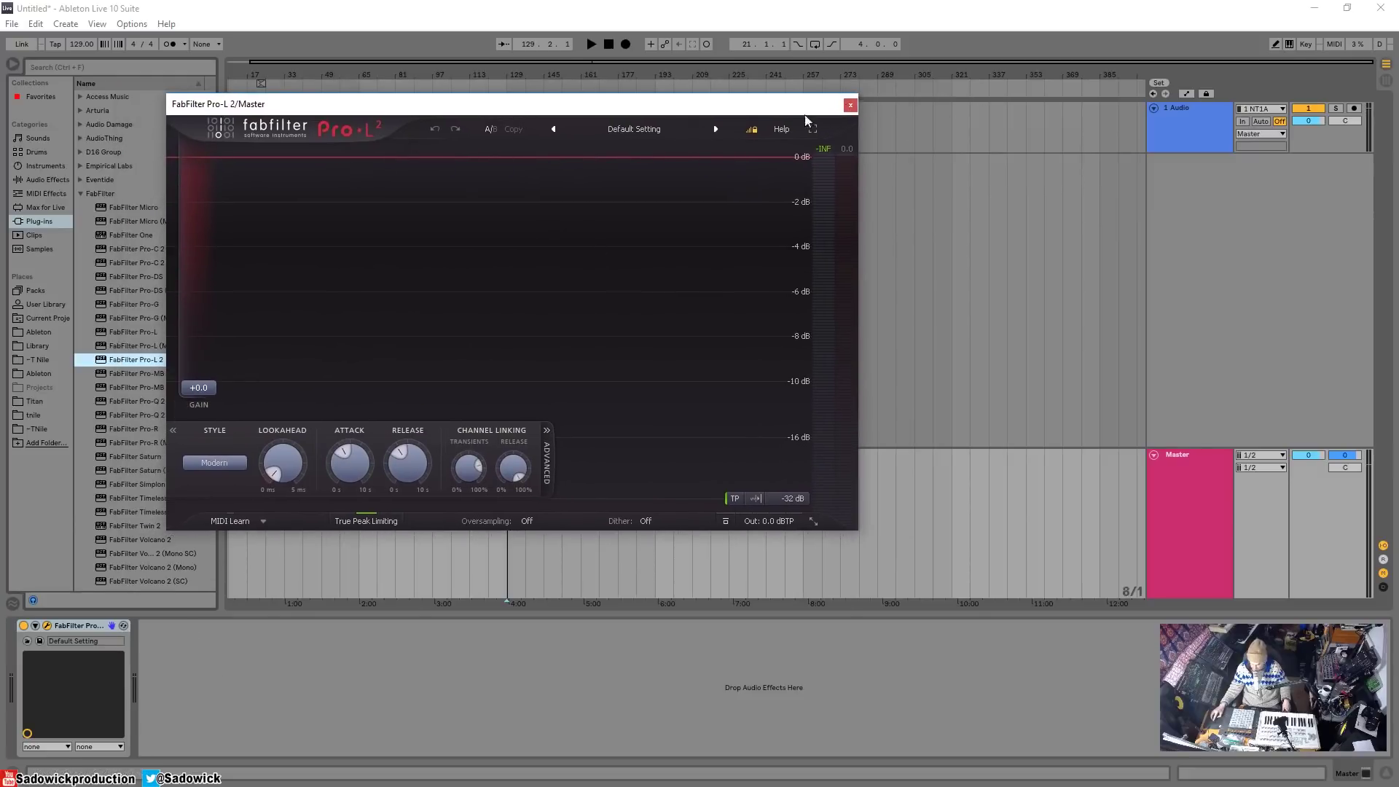
{"action": "left_click", "coordinate": [850, 106]}
Set both the Master volume and the cue volume to -3.0 dB
{"action": "left_click_drag", "start_coordinate": [1309, 455], "coordinate": [1309, 461]}
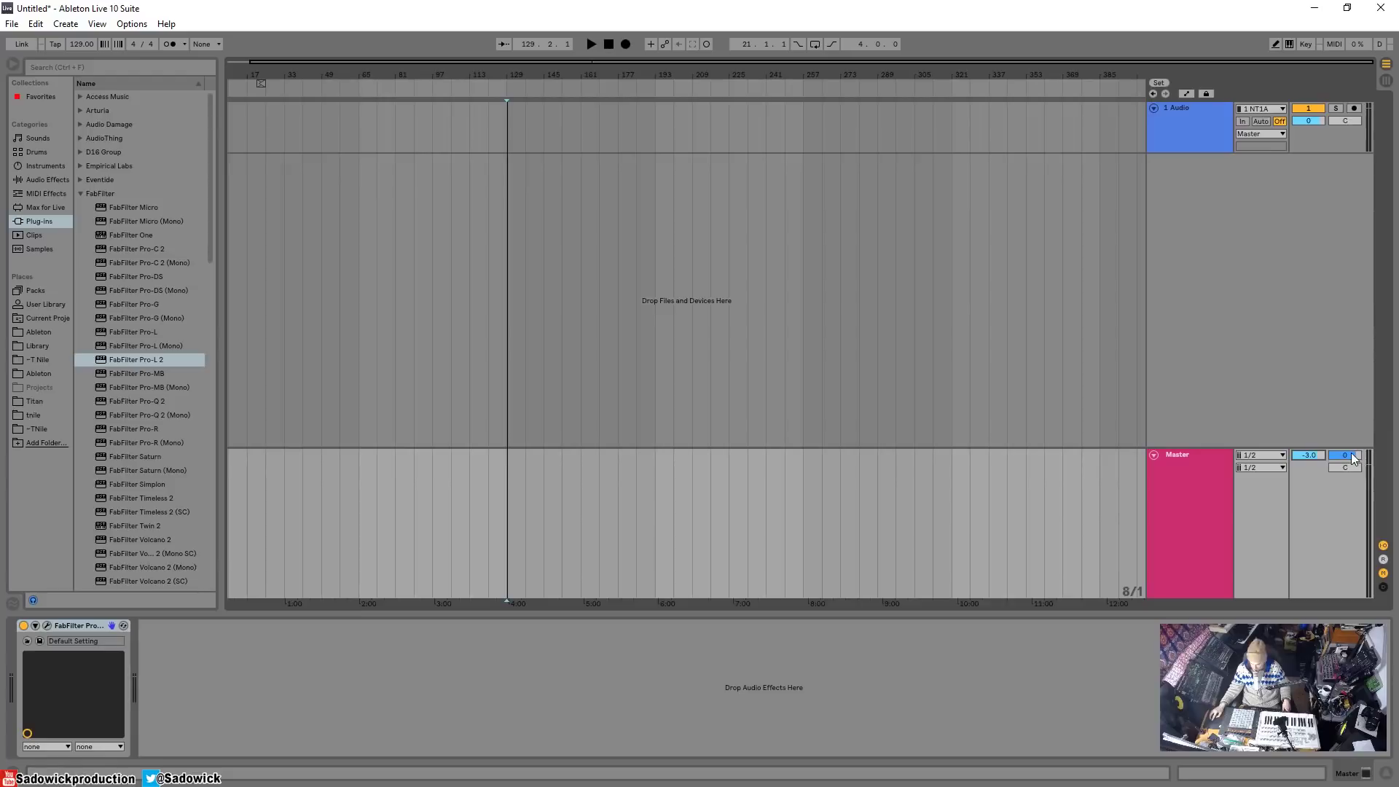
{"action": "left_click_drag", "start_coordinate": [1328, 454], "coordinate": [1328, 467]}
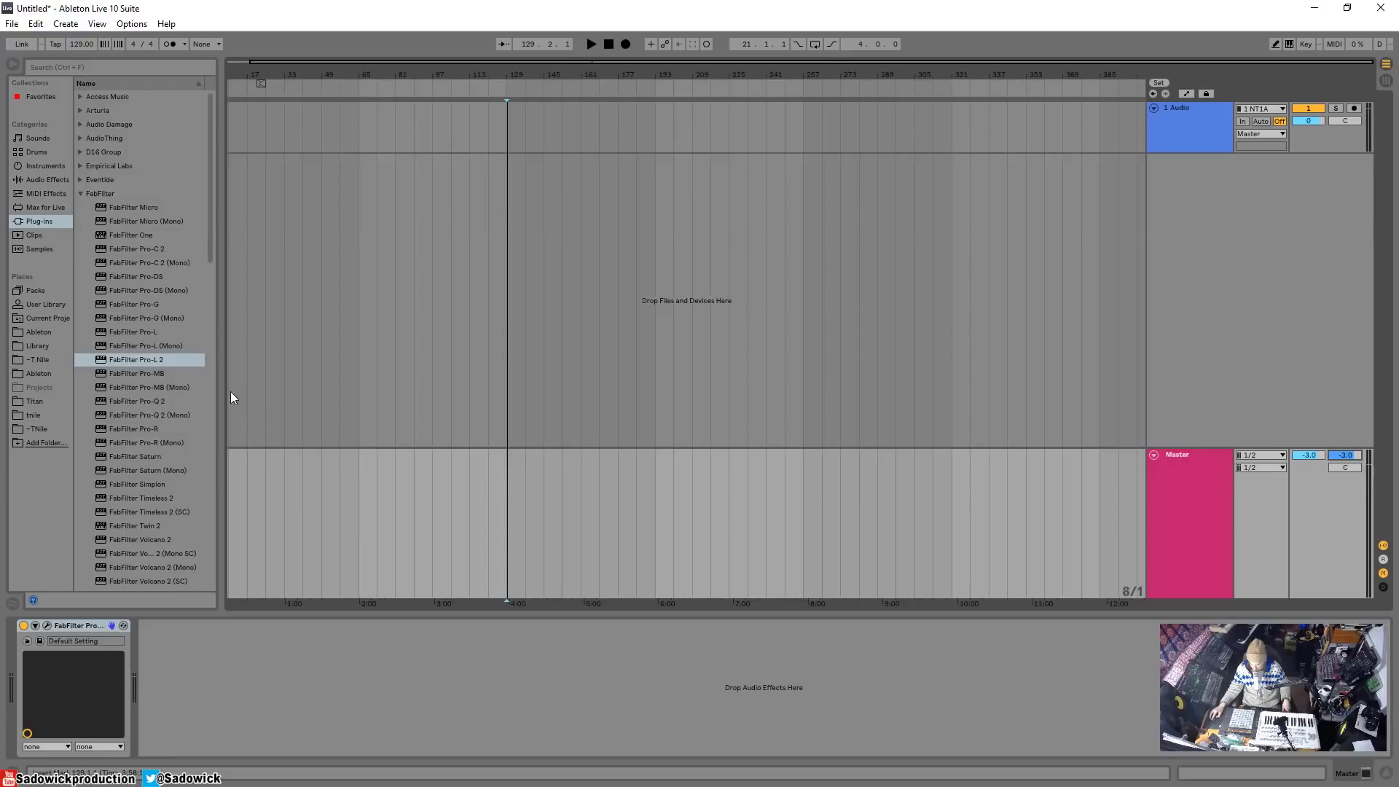
Insert FabFilter Pro-Q 2 before Pro-L 2 on the Master track and open its window
{"action": "left_click", "coordinate": [141, 400]}
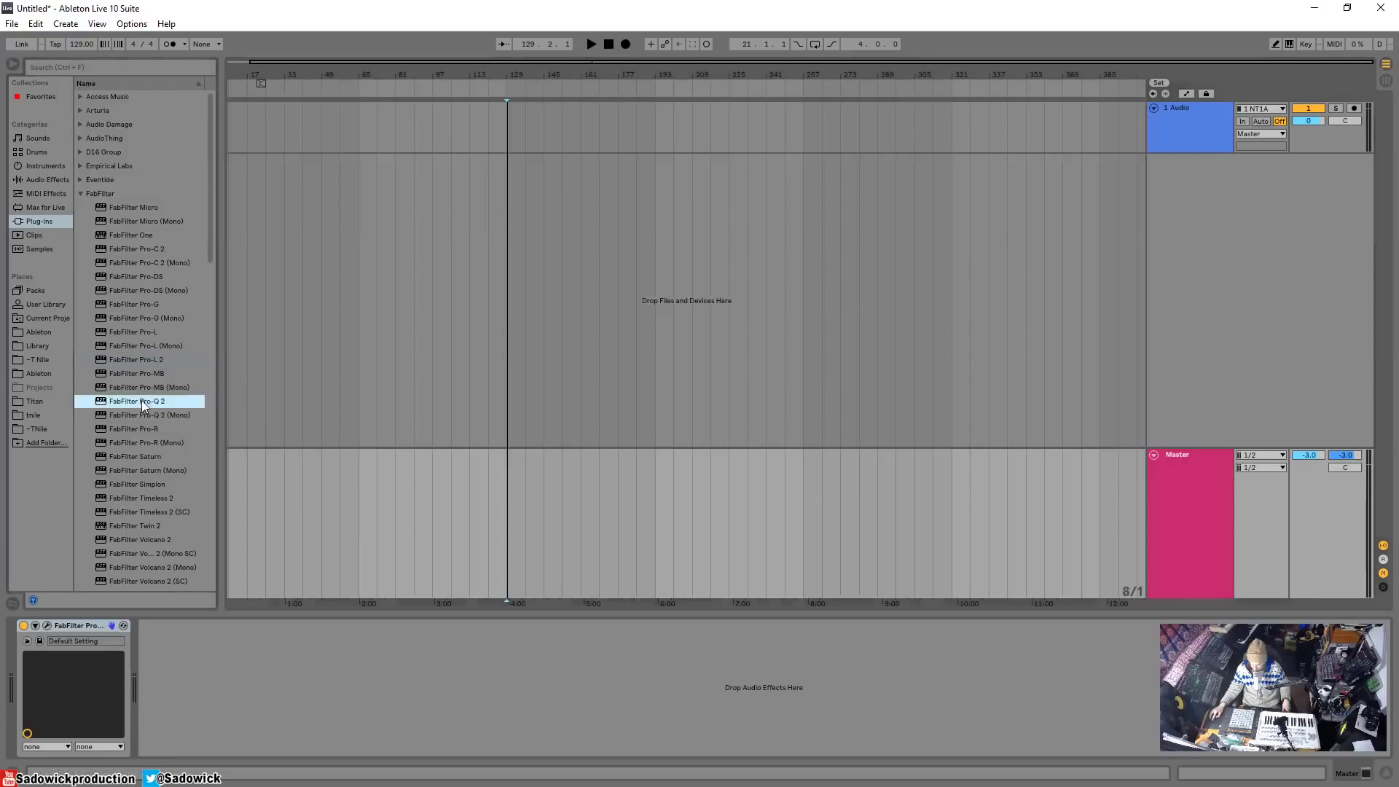
{"action": "left_click", "coordinate": [47, 627]}
{"action": "left_click_drag", "start_coordinate": [427, 116], "coordinate": [455, 94]}
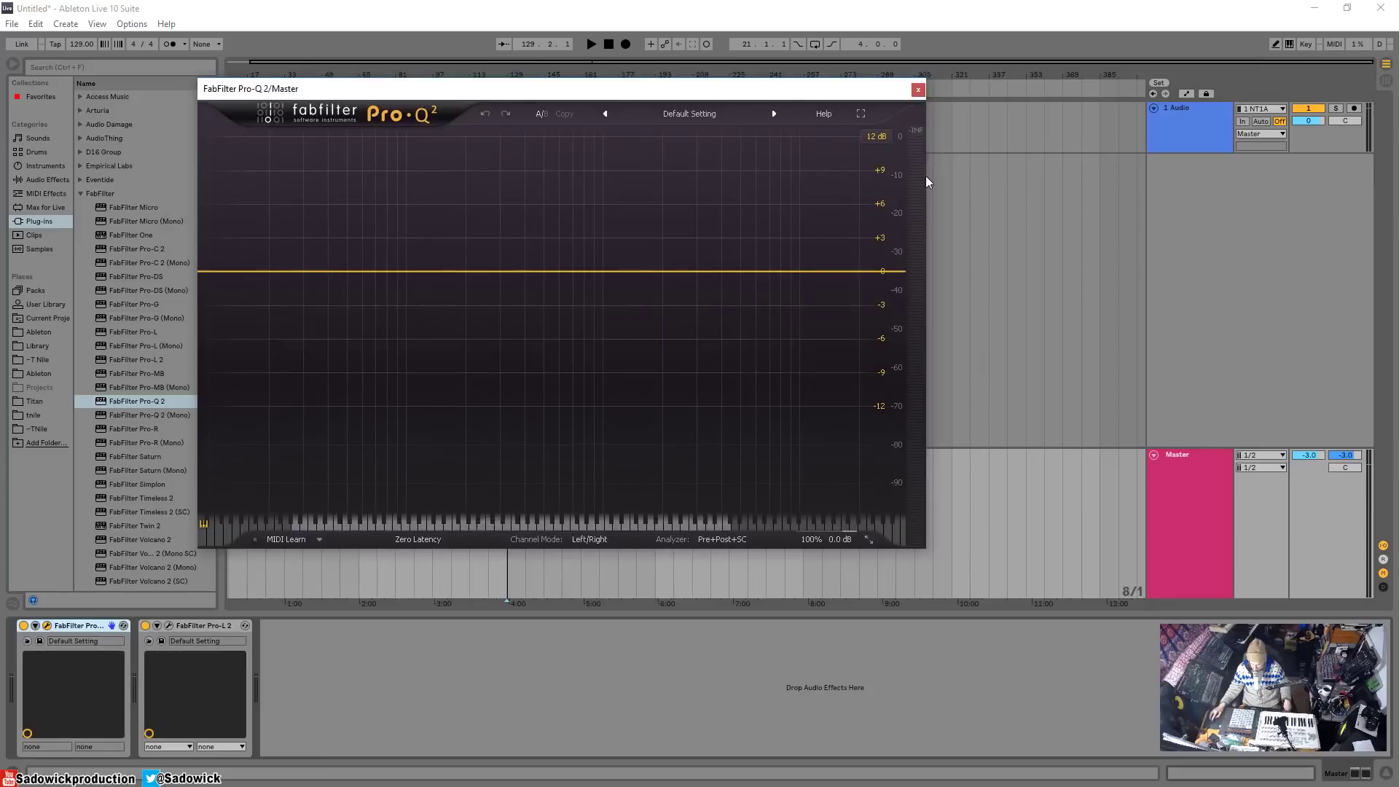
Try a bell boost of about 8.7 dB near 149 Hz in Pro-Q 2, lower it, delete the band, and close the window
{"action": "left_click_drag", "start_coordinate": [430, 274], "coordinate": [434, 174]}
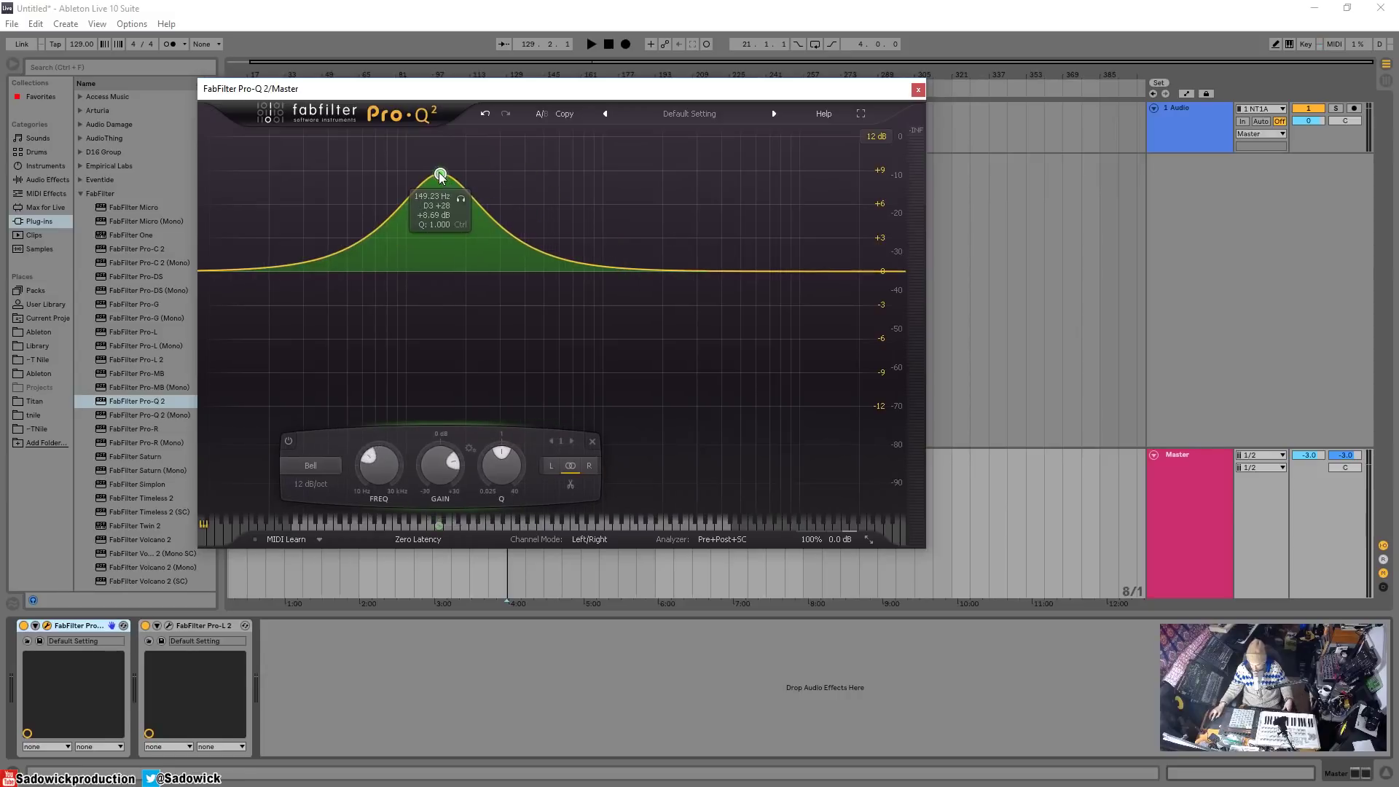
{"action": "left_click_drag", "start_coordinate": [441, 175], "coordinate": [456, 222]}
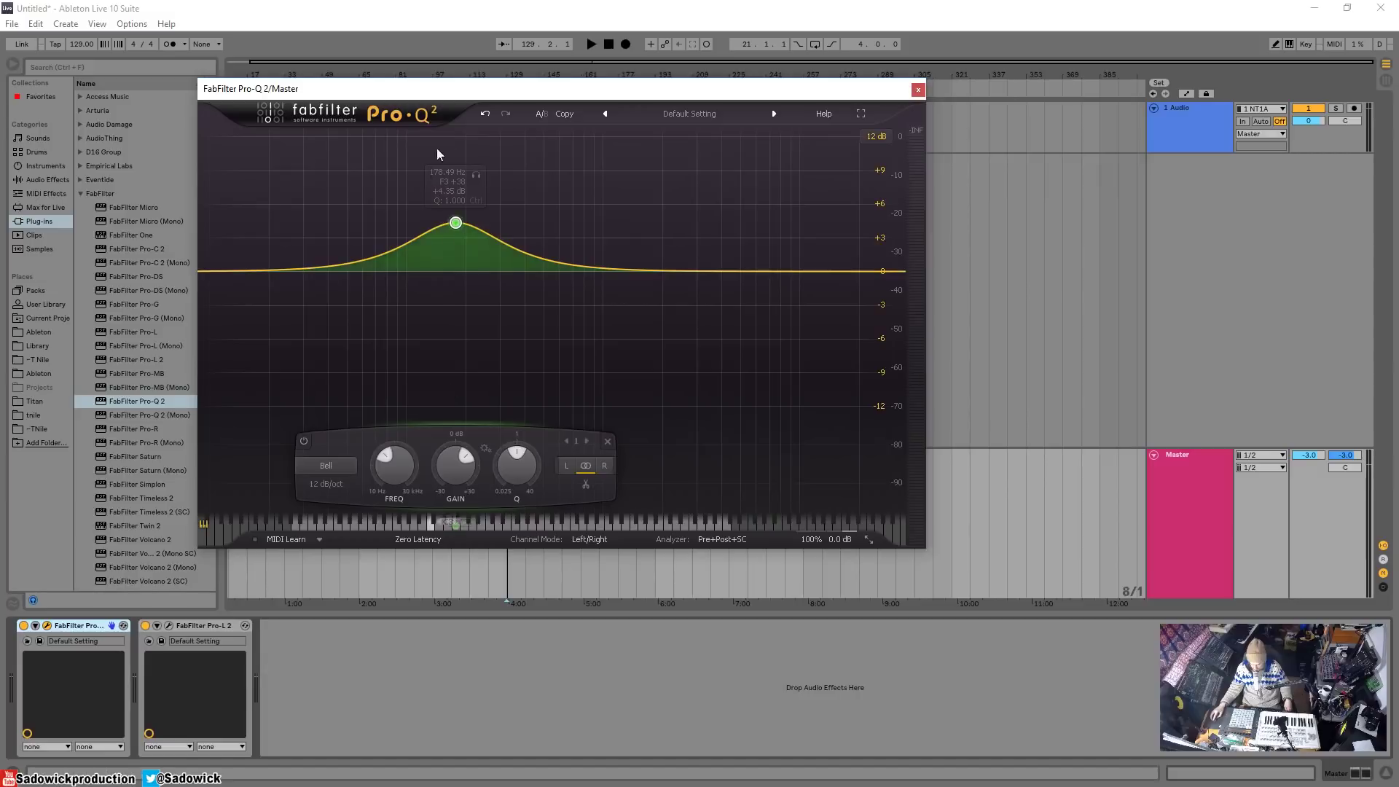
{"action": "left_click", "coordinate": [607, 441]}
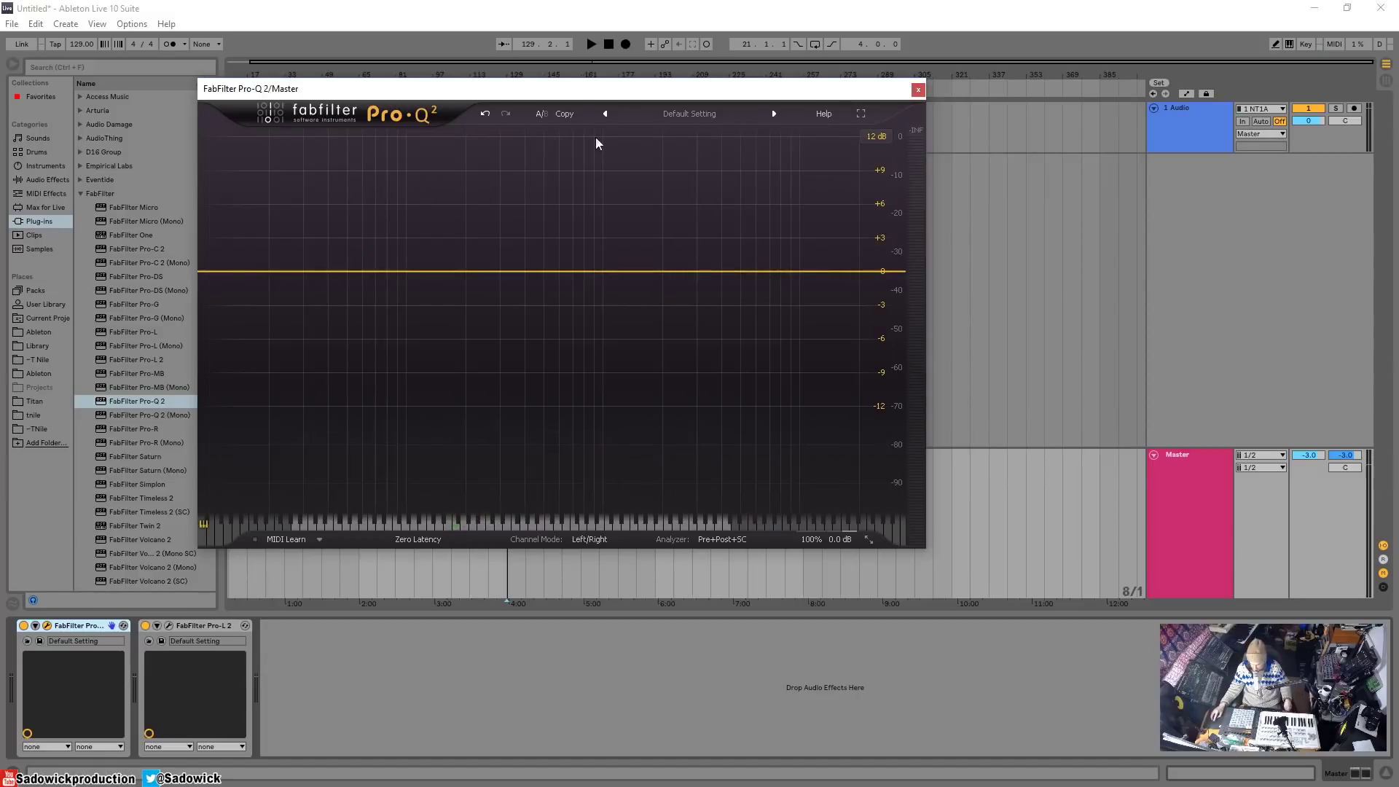
{"action": "left_click", "coordinate": [919, 90]}
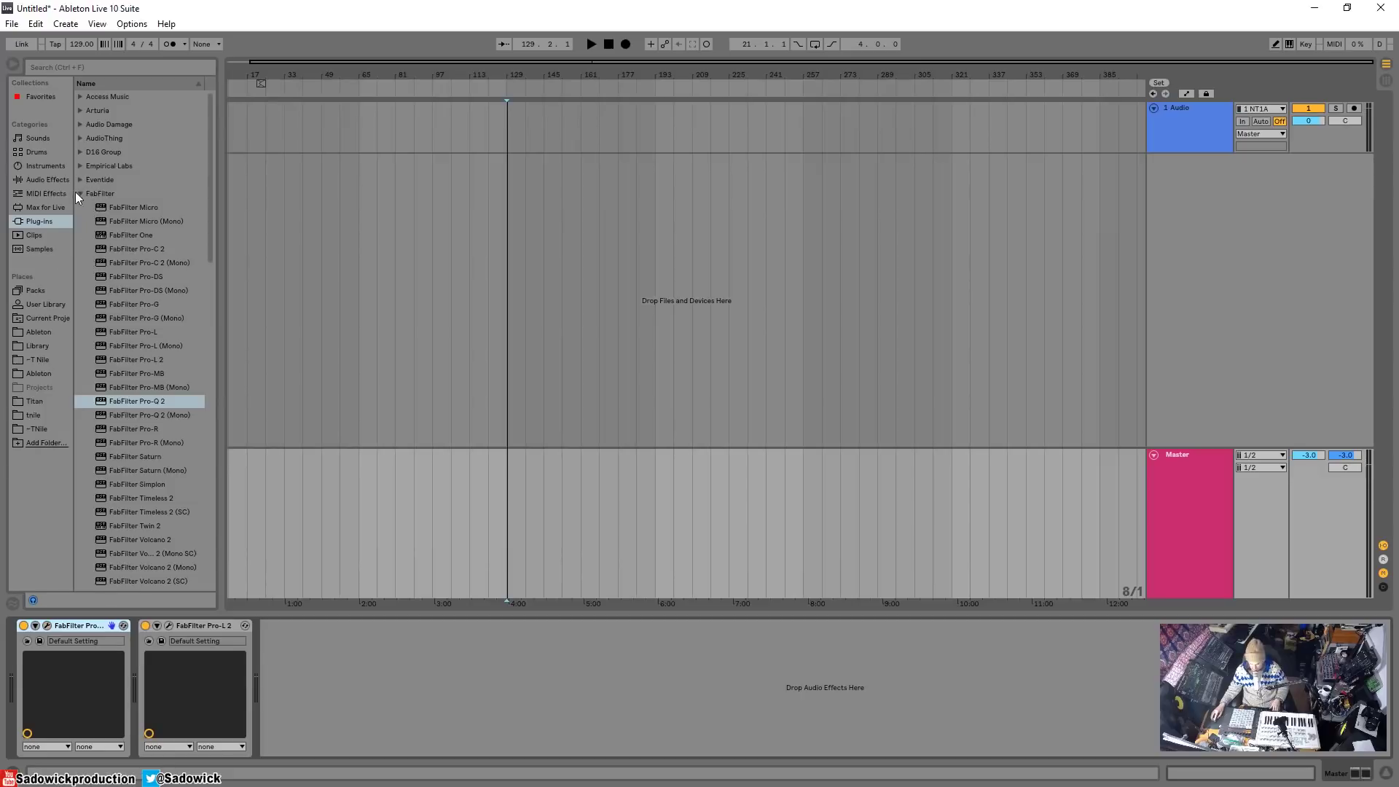
Reduce the height of the Master track in the arrangement
{"action": "left_click", "coordinate": [879, 701]}
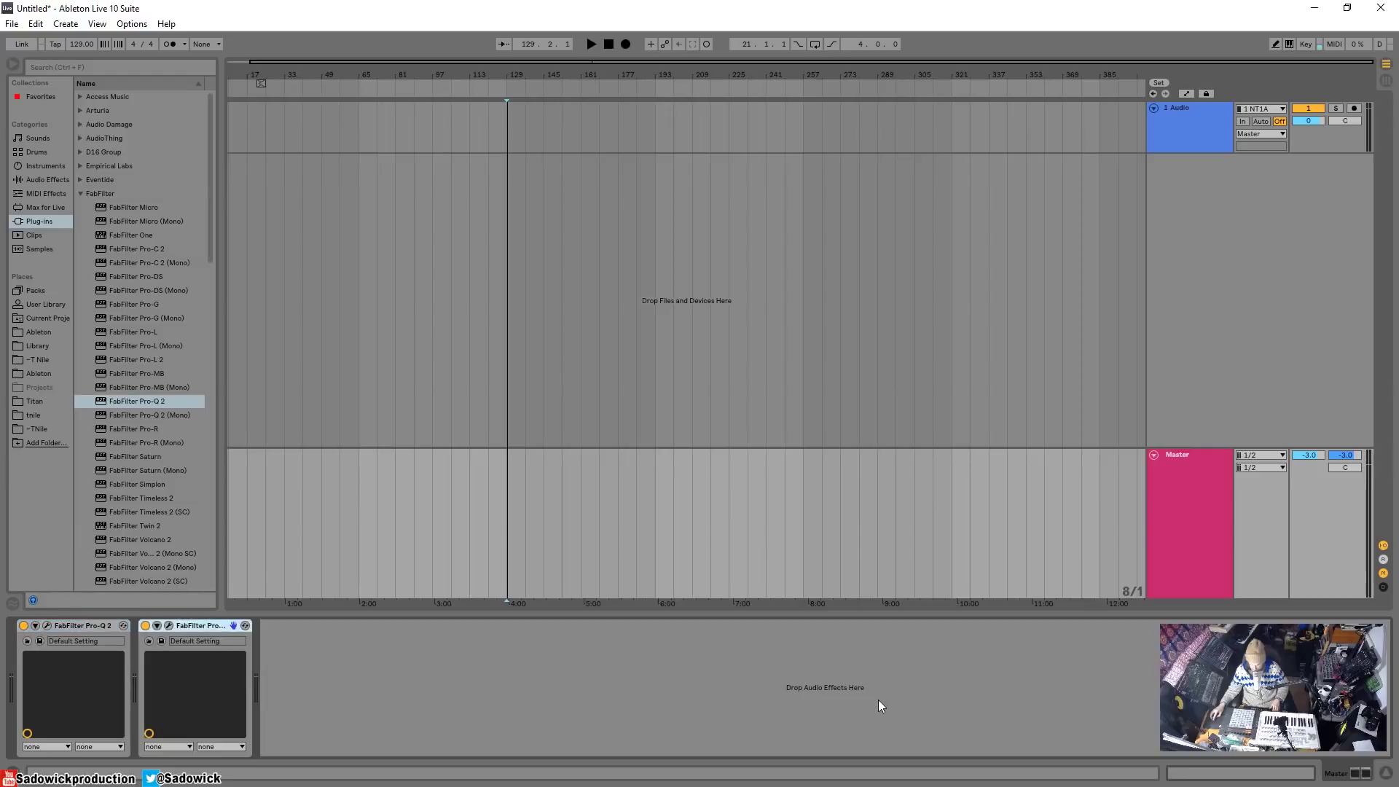
{"action": "left_click", "coordinate": [1344, 518]}
{"action": "left_click_drag", "start_coordinate": [1329, 479], "coordinate": [1340, 564]}
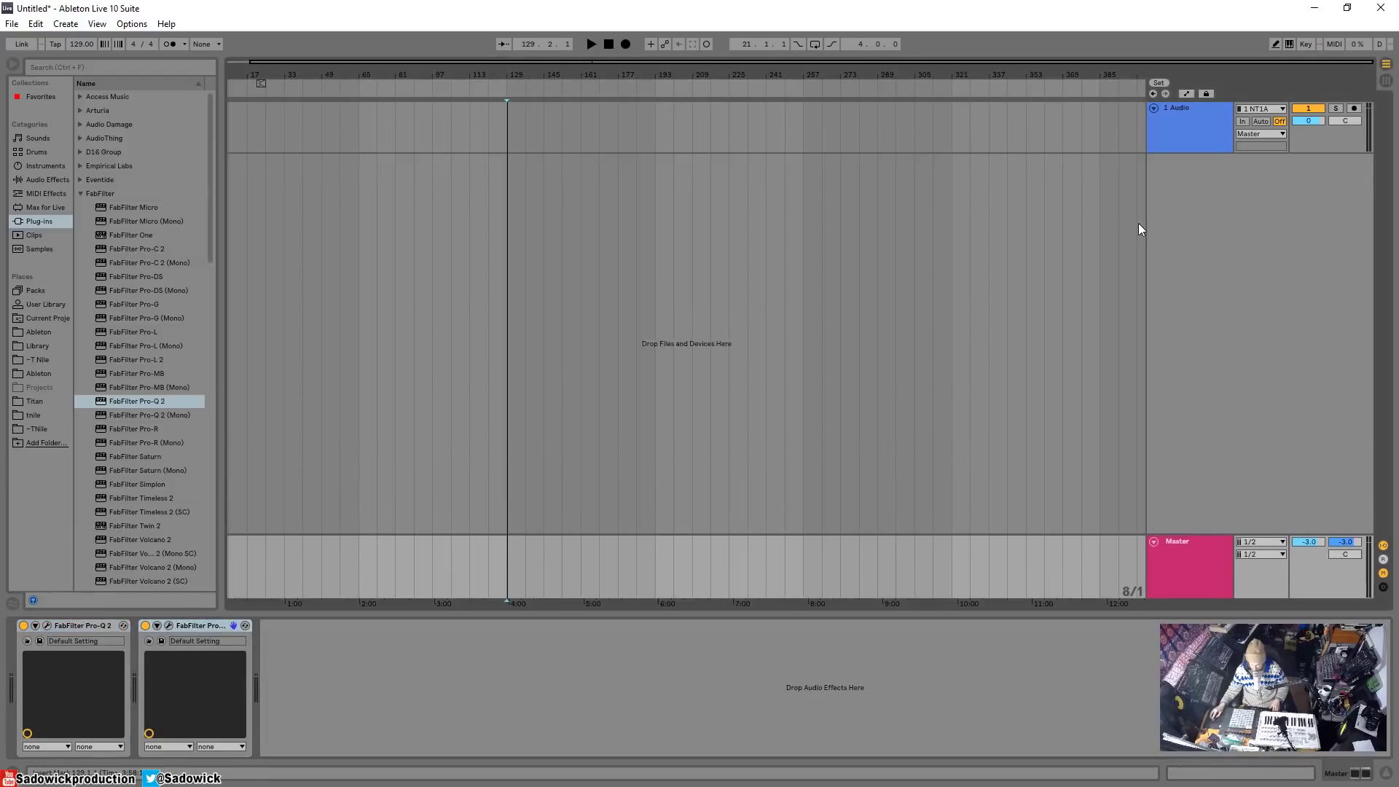
Add EQ Eight followed by Compressor to the 1 Audio track
{"action": "left_click", "coordinate": [1187, 107]}
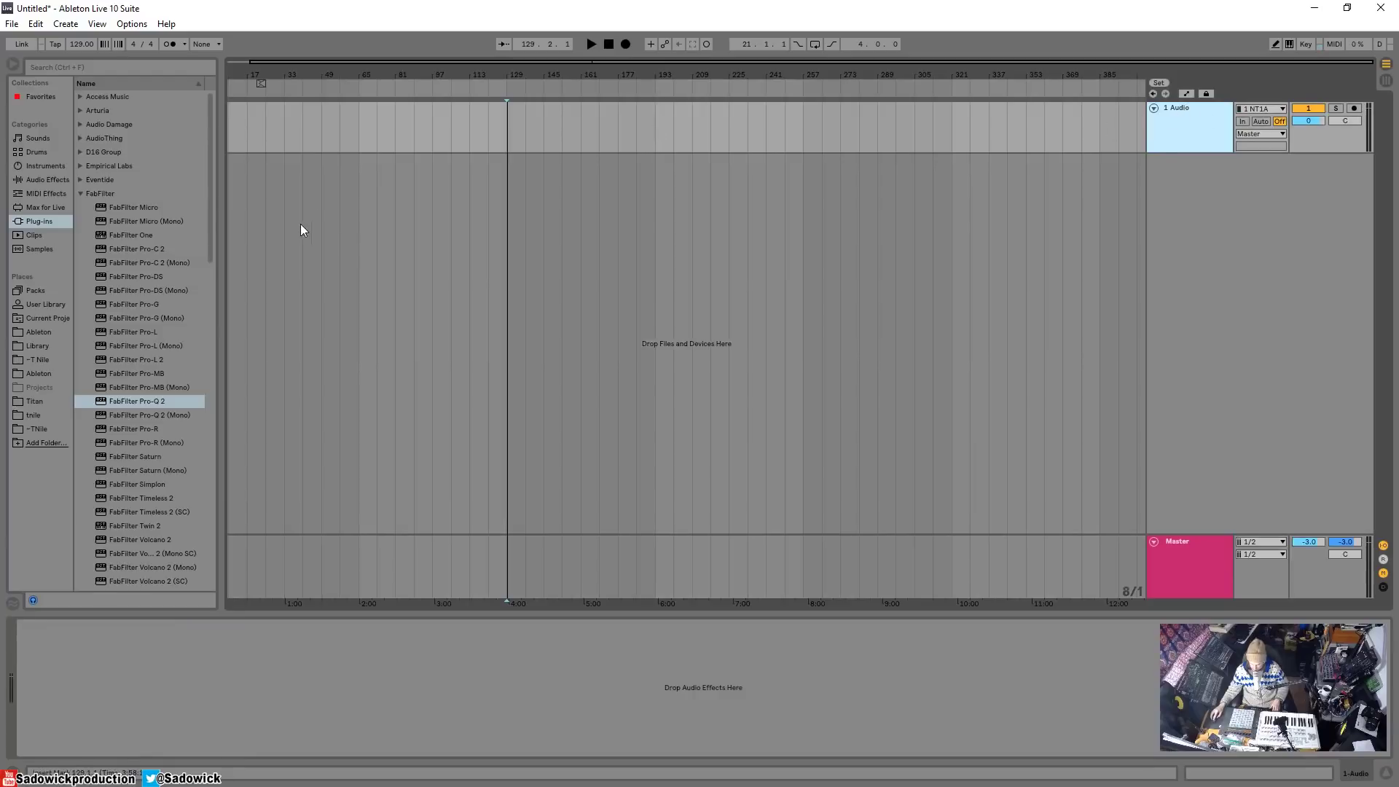
{"action": "left_click", "coordinate": [45, 166]}
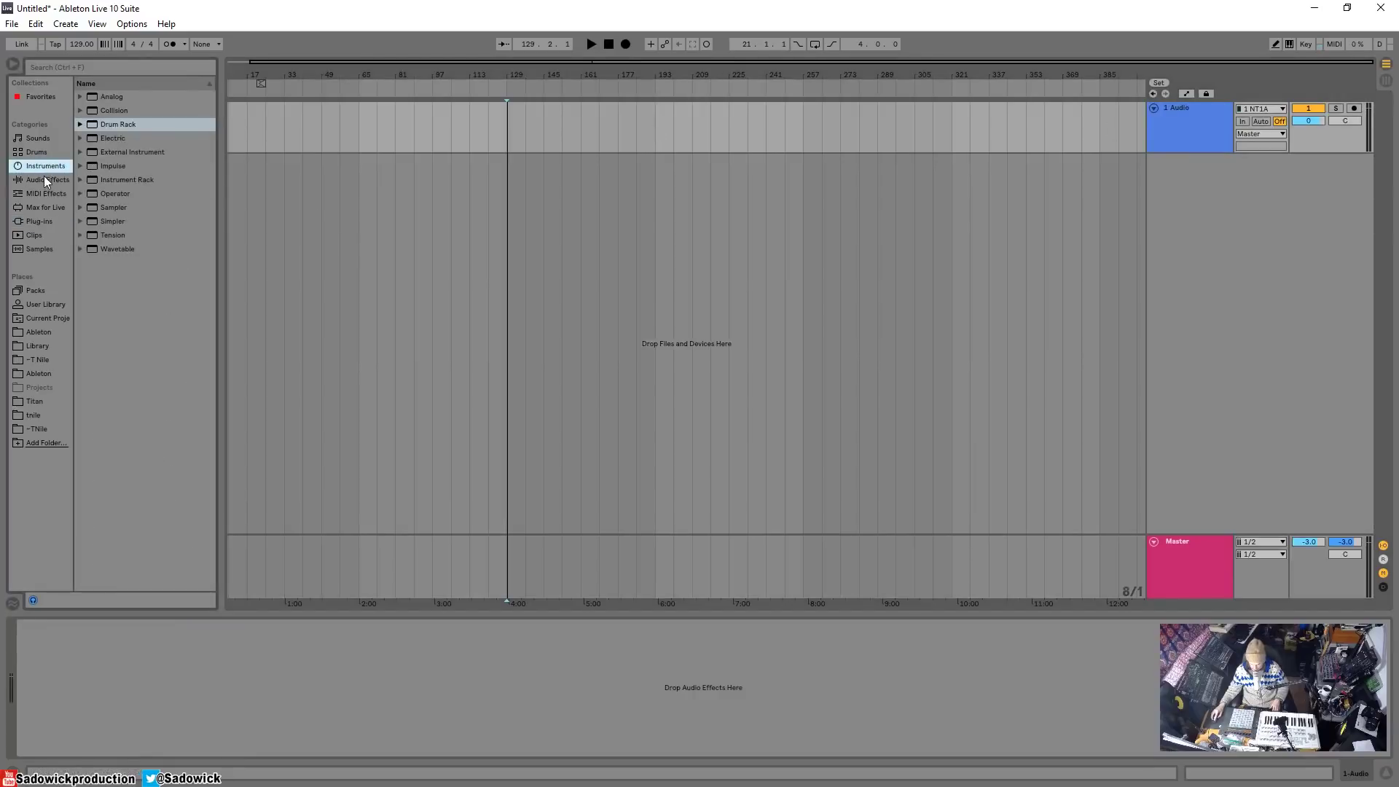
{"action": "left_click", "coordinate": [45, 180]}
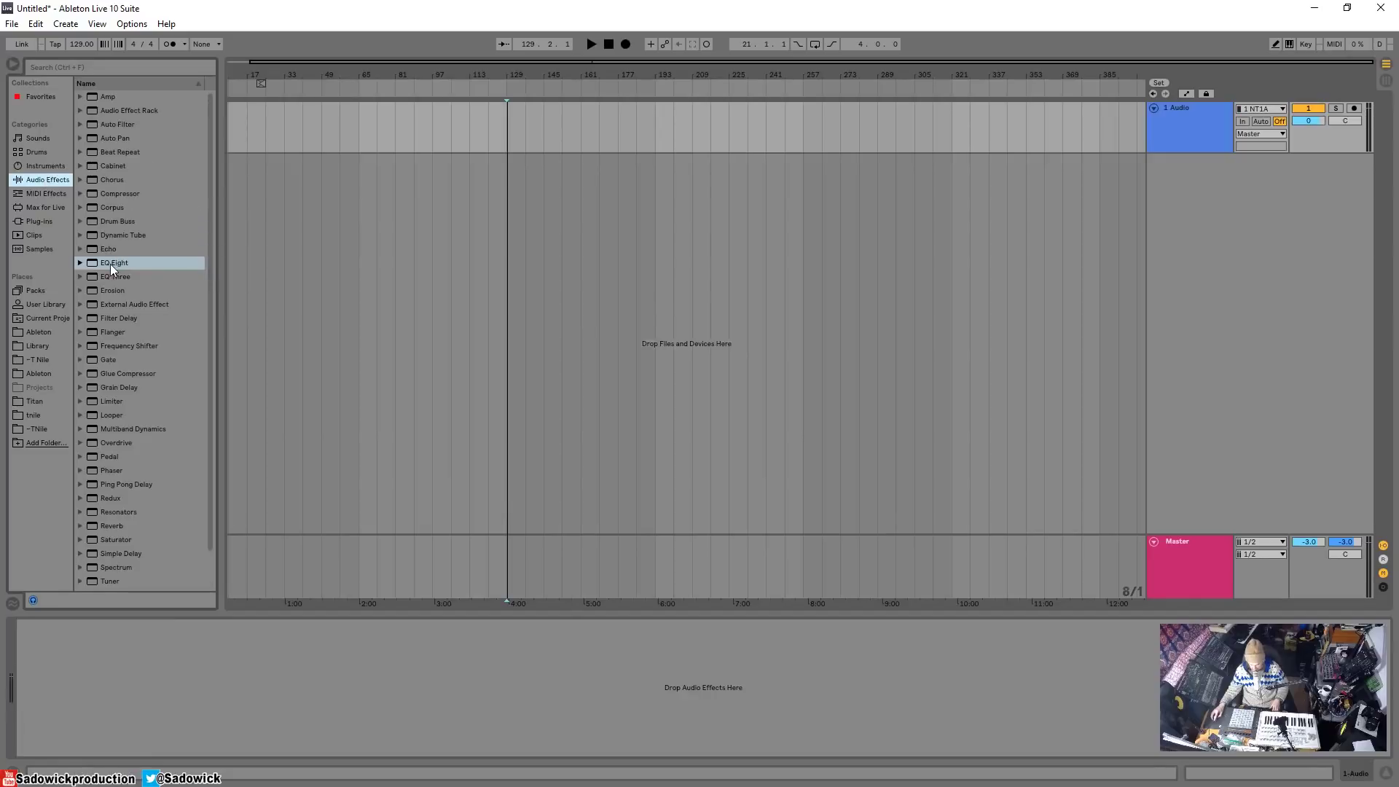
{"action": "left_click_drag", "start_coordinate": [111, 264], "coordinate": [306, 688]}
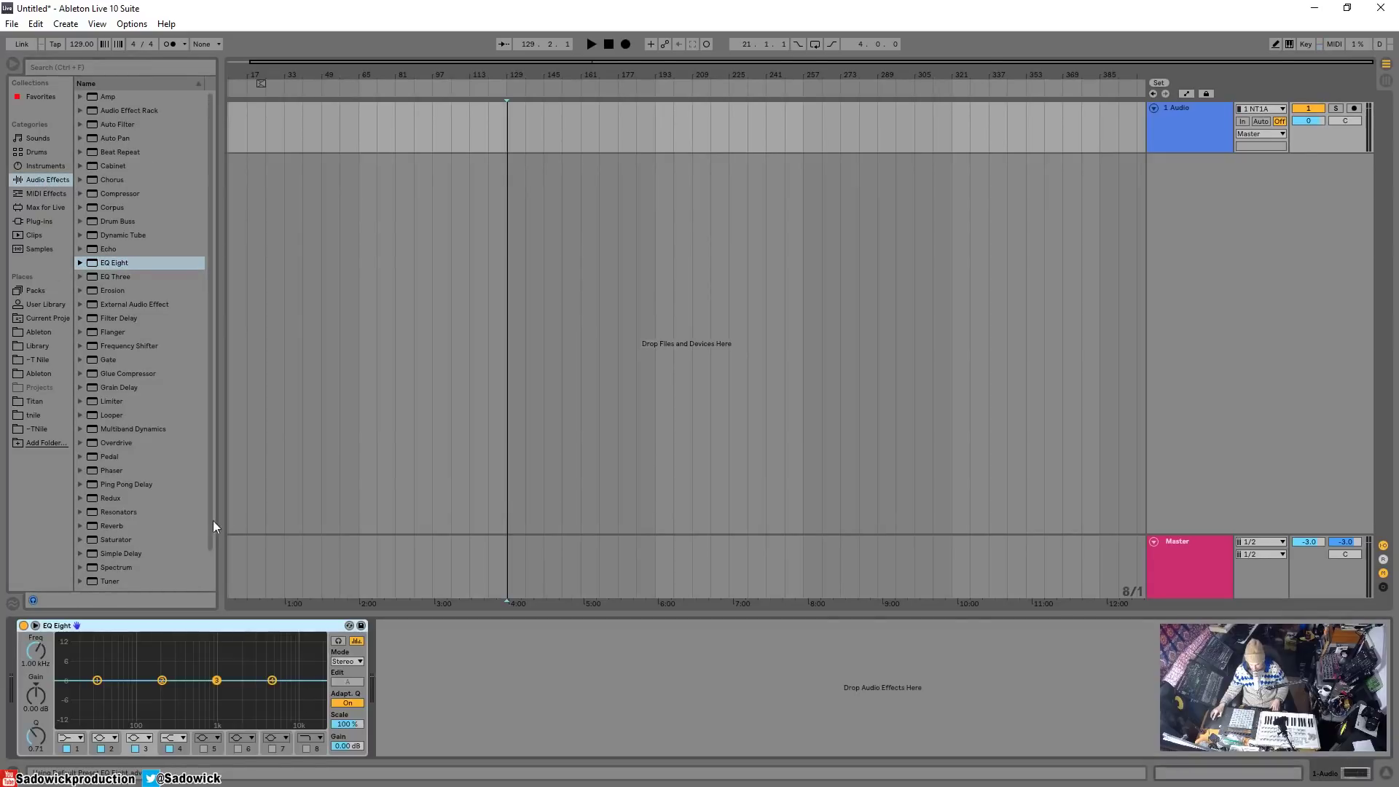
{"action": "left_click_drag", "start_coordinate": [122, 191], "coordinate": [449, 643]}
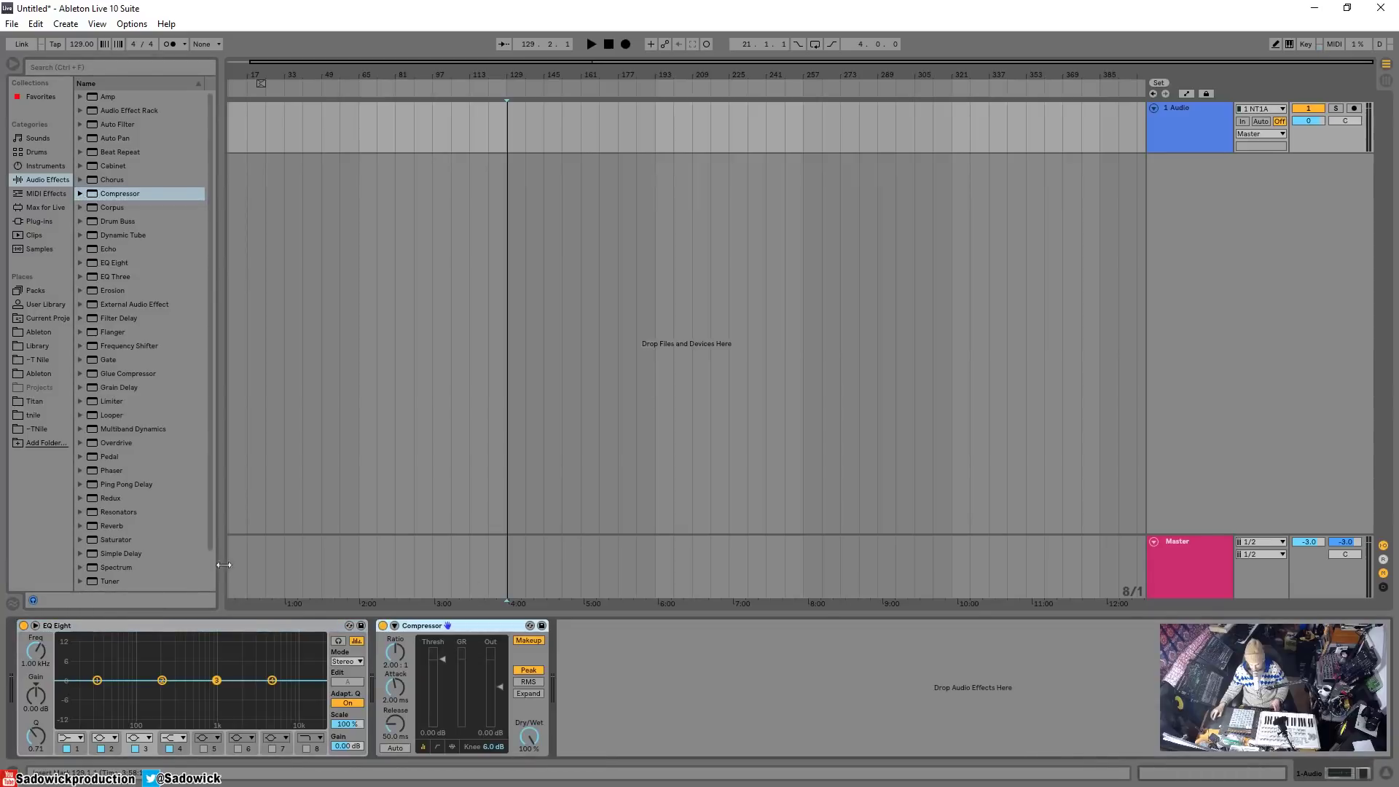
Copy EQ Eight and Compressor from 1 Audio and paste them onto a newly inserted second audio track
{"action": "left_click", "coordinate": [196, 624]}
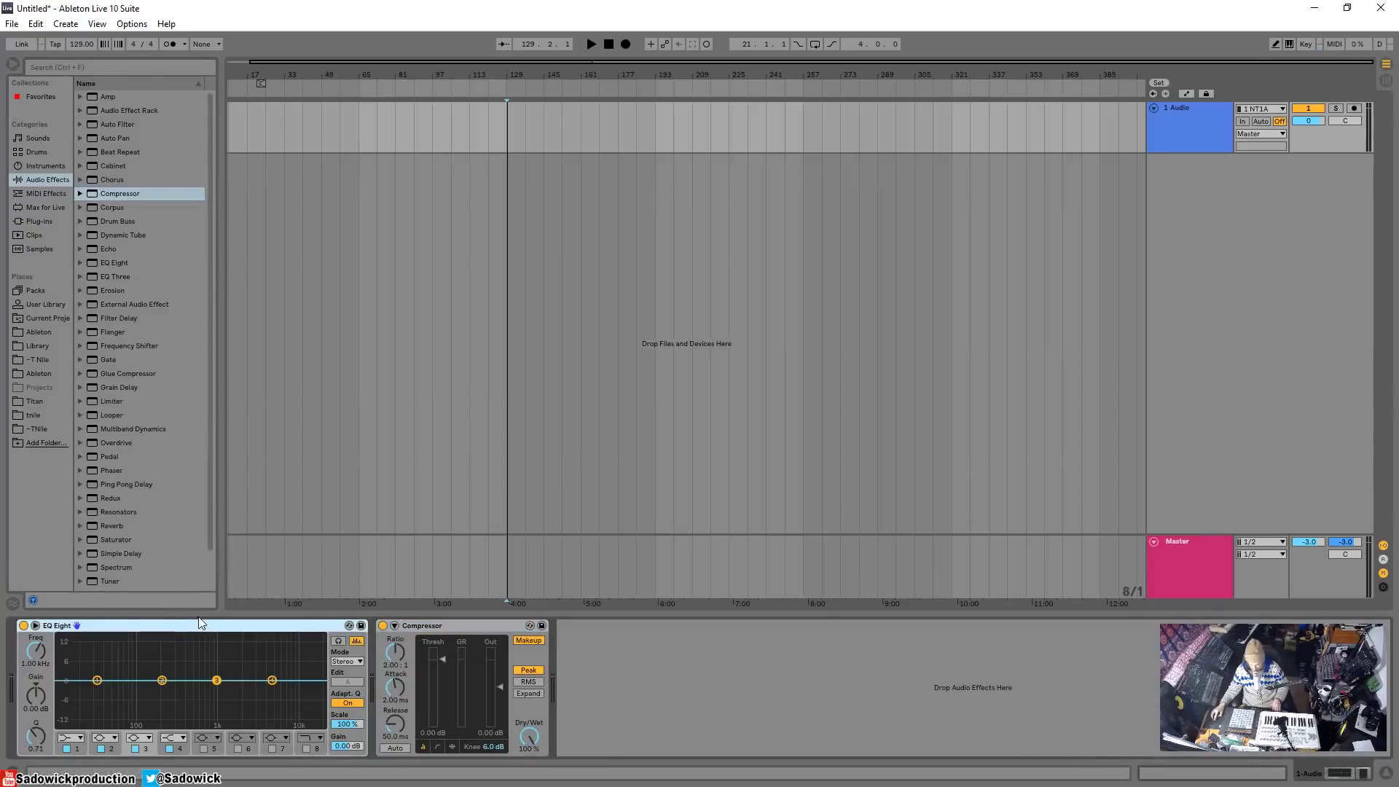
{"action": "left_click", "coordinate": [467, 629]}
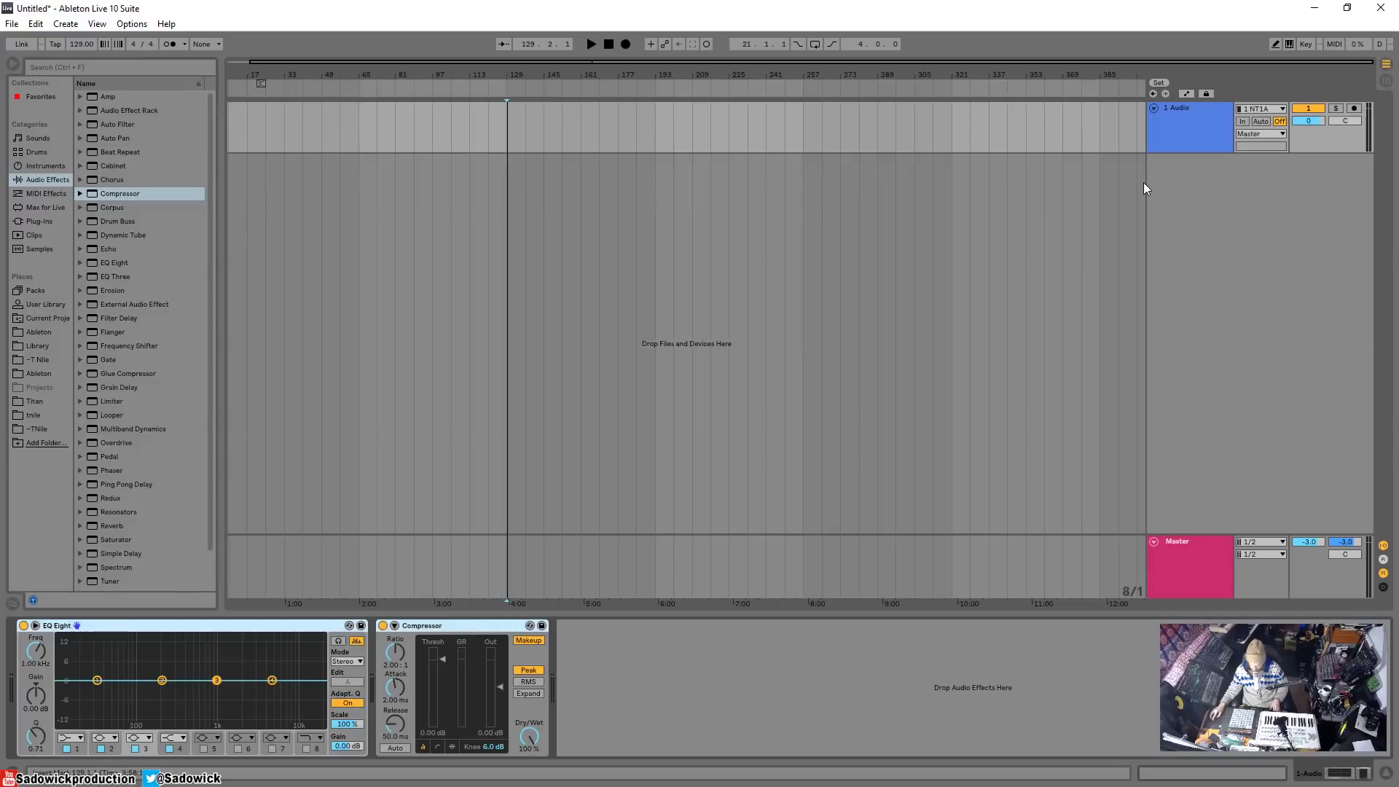
{"action": "right_click", "coordinate": [1193, 185]}
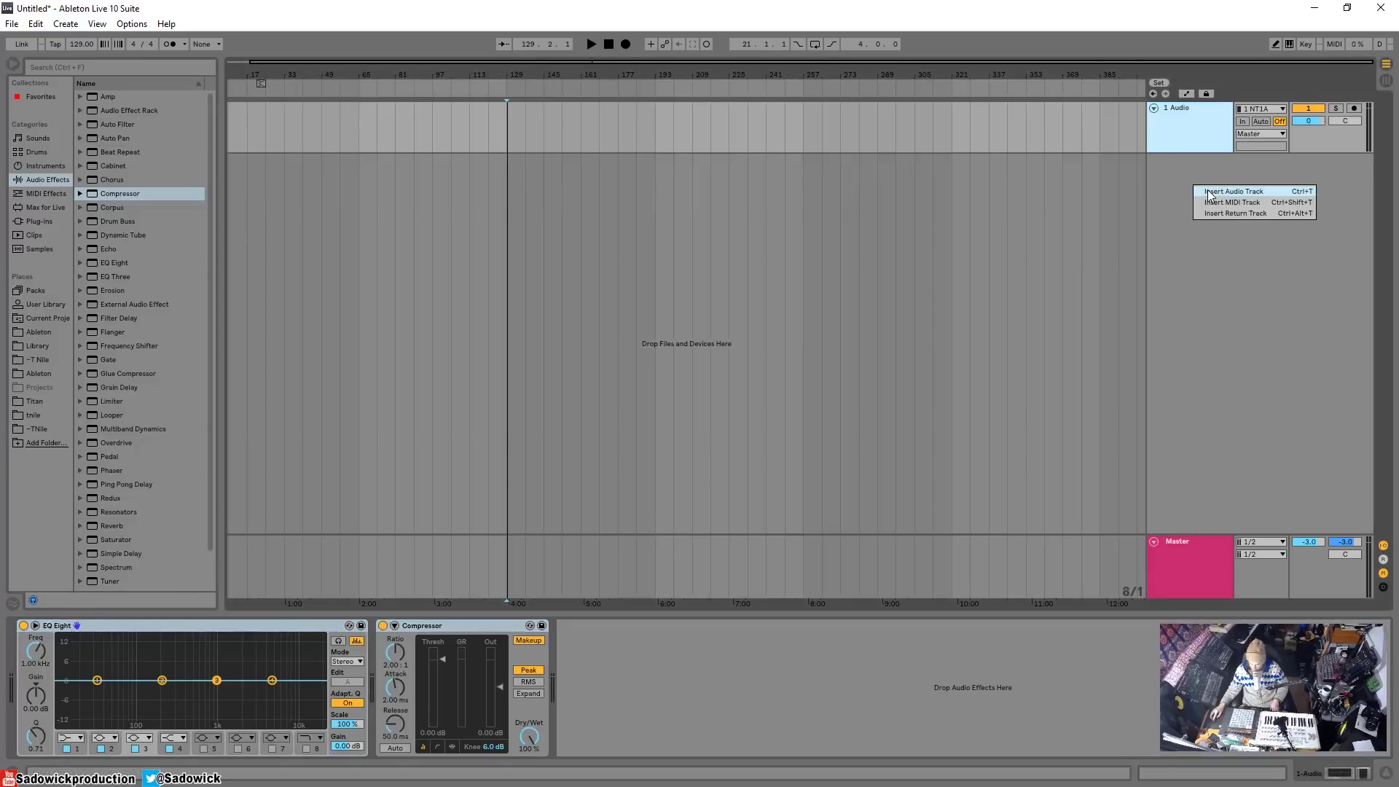
{"action": "left_click", "coordinate": [1208, 192]}
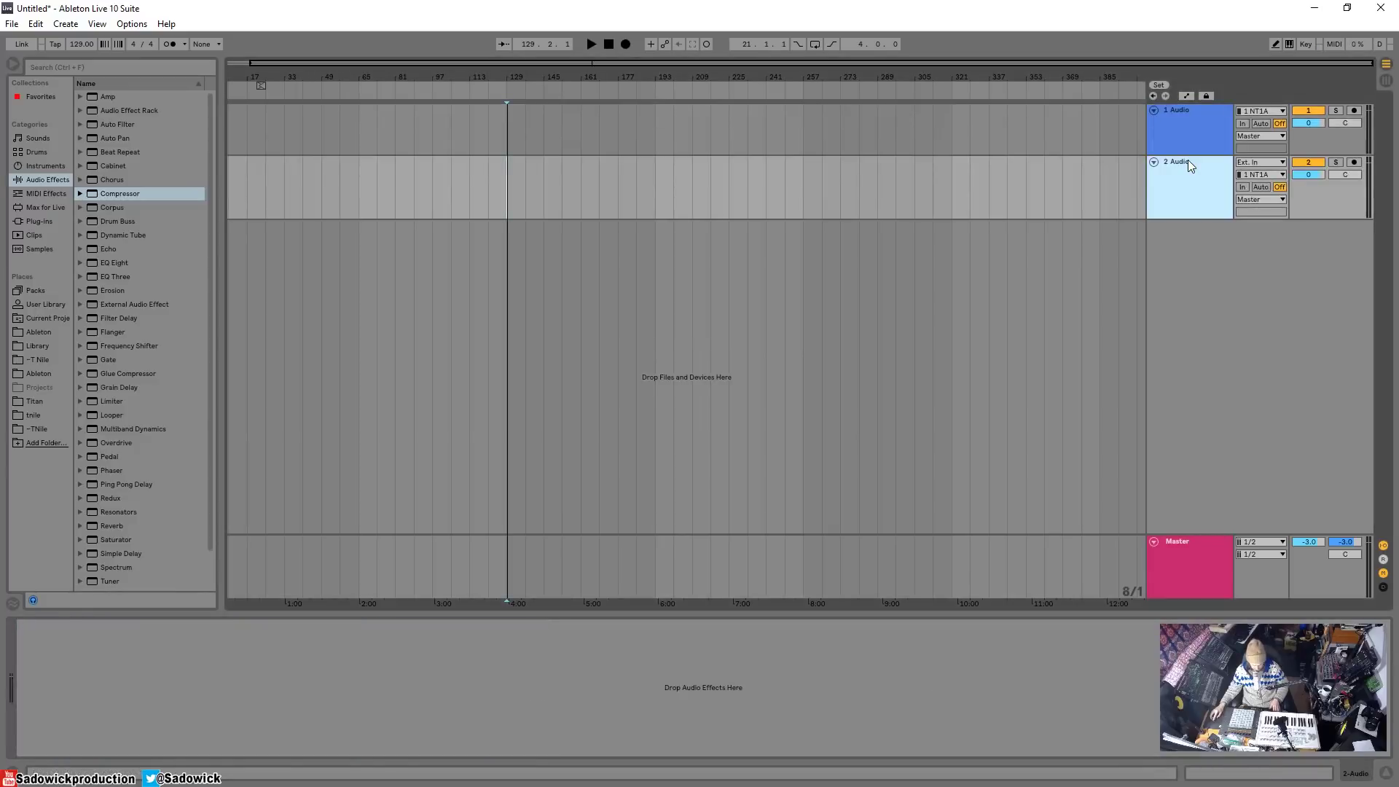
{"action": "left_click", "coordinate": [658, 658]}
{"action": "key", "text": "ctrl+v"}
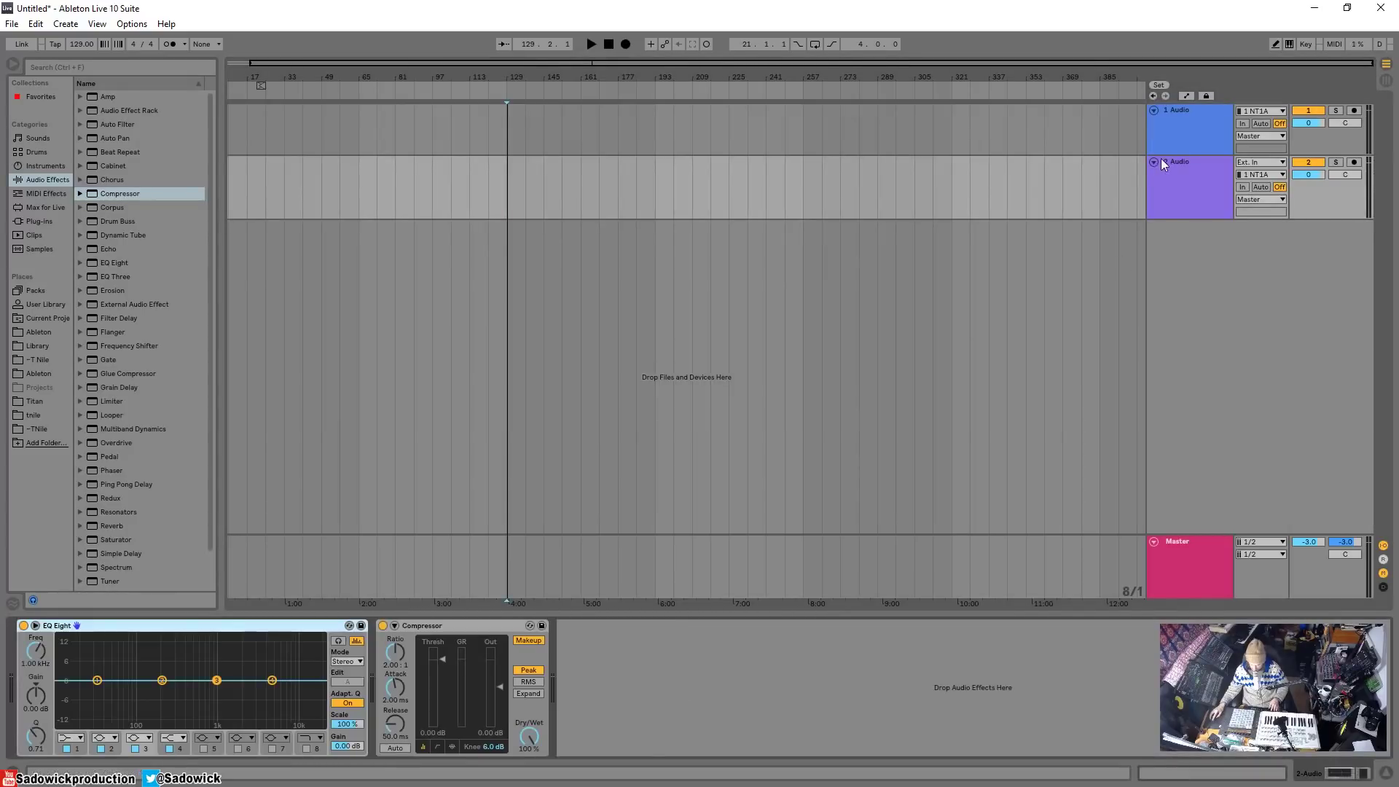
Insert a third audio track and paste the copied EQ Eight and Compressor onto it
{"action": "right_click", "coordinate": [1173, 284]}
{"action": "left_click", "coordinate": [1179, 287]}
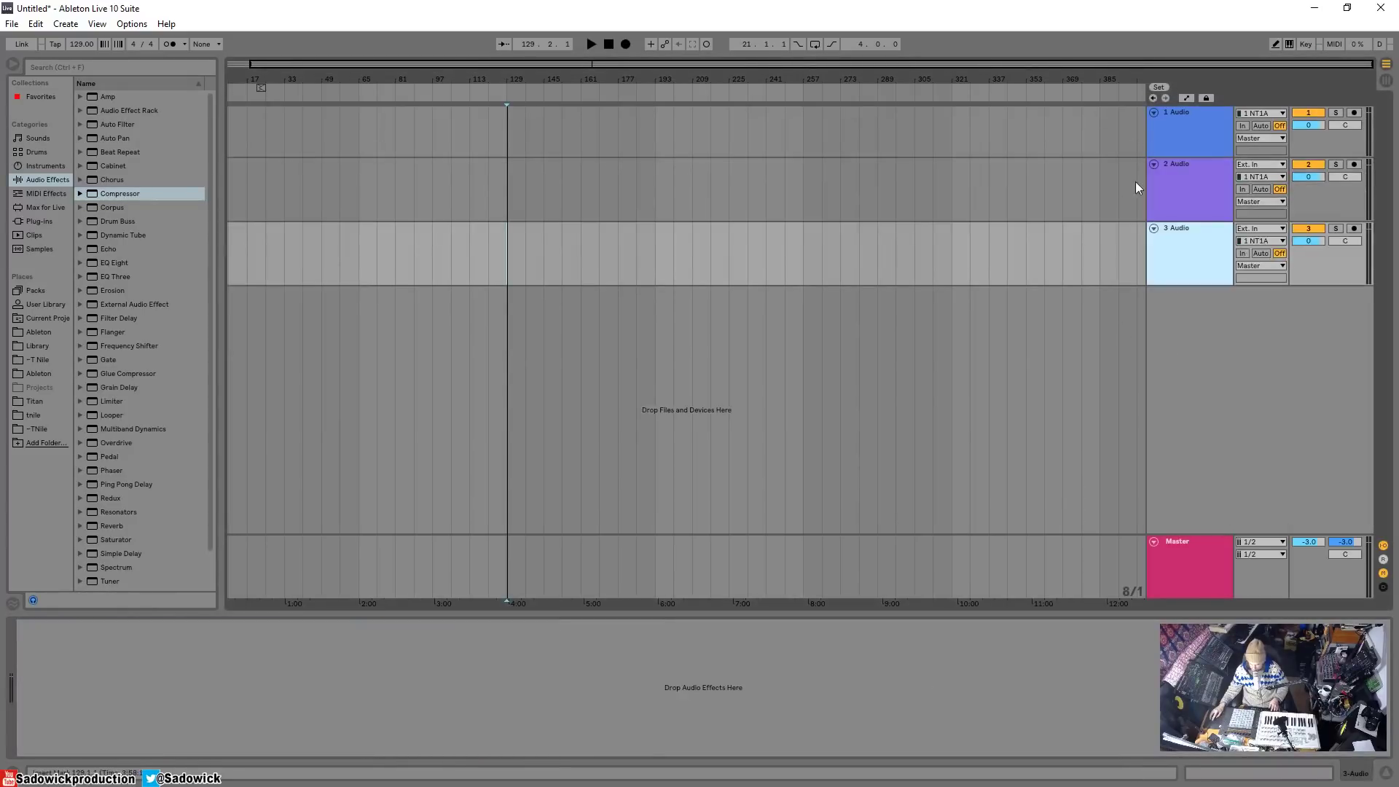
{"action": "left_click", "coordinate": [400, 684]}
{"action": "key", "text": "ctrl+v"}
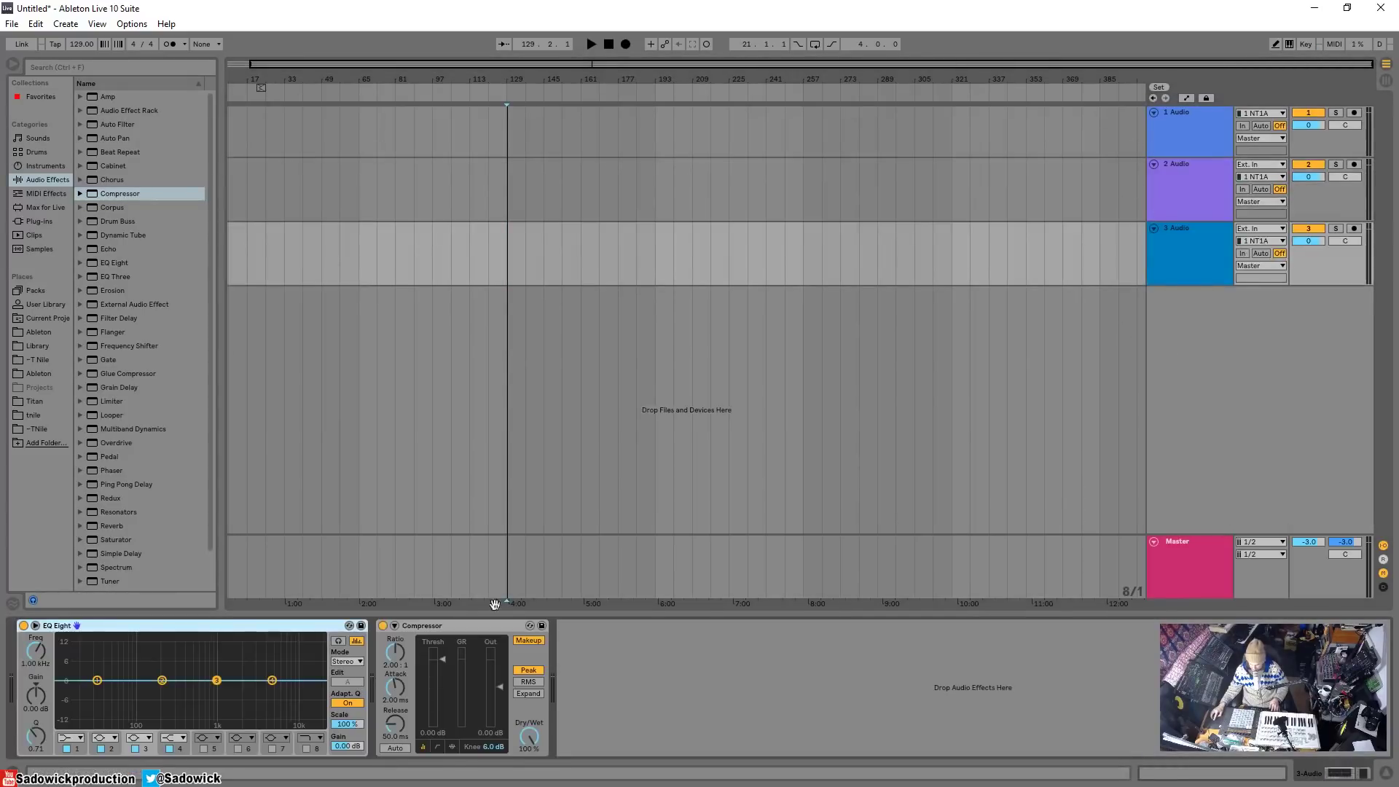
Duplicate the 3 Audio track together with its EQ Eight and Compressor
{"action": "right_click", "coordinate": [1183, 229]}
{"action": "left_click", "coordinate": [1226, 269]}
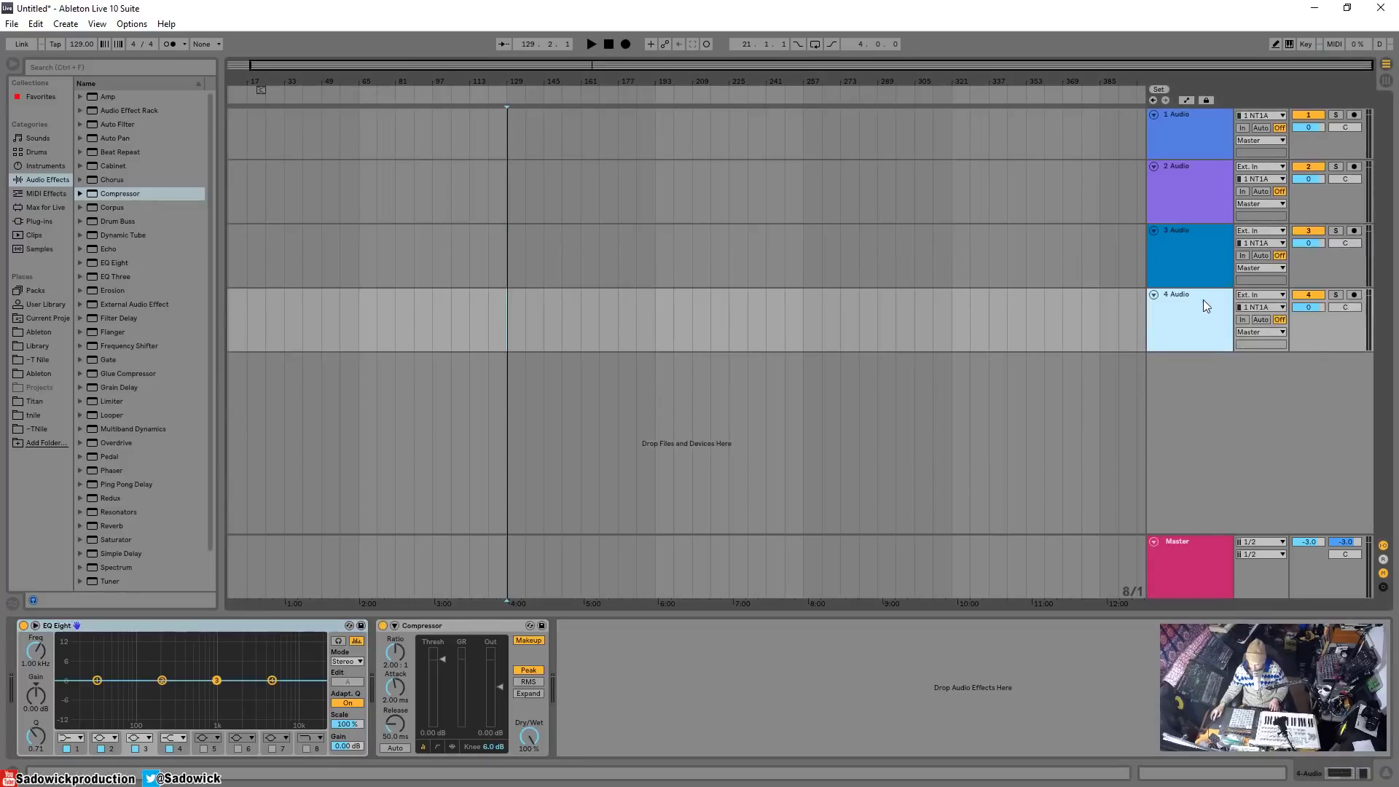
Undo the track duplication, insert a new fourth audio track, and paste EQ Eight and Compressor onto it
{"action": "key", "text": "ctrl+z"}
{"action": "right_click", "coordinate": [1221, 349]}
{"action": "left_click", "coordinate": [1254, 355]}
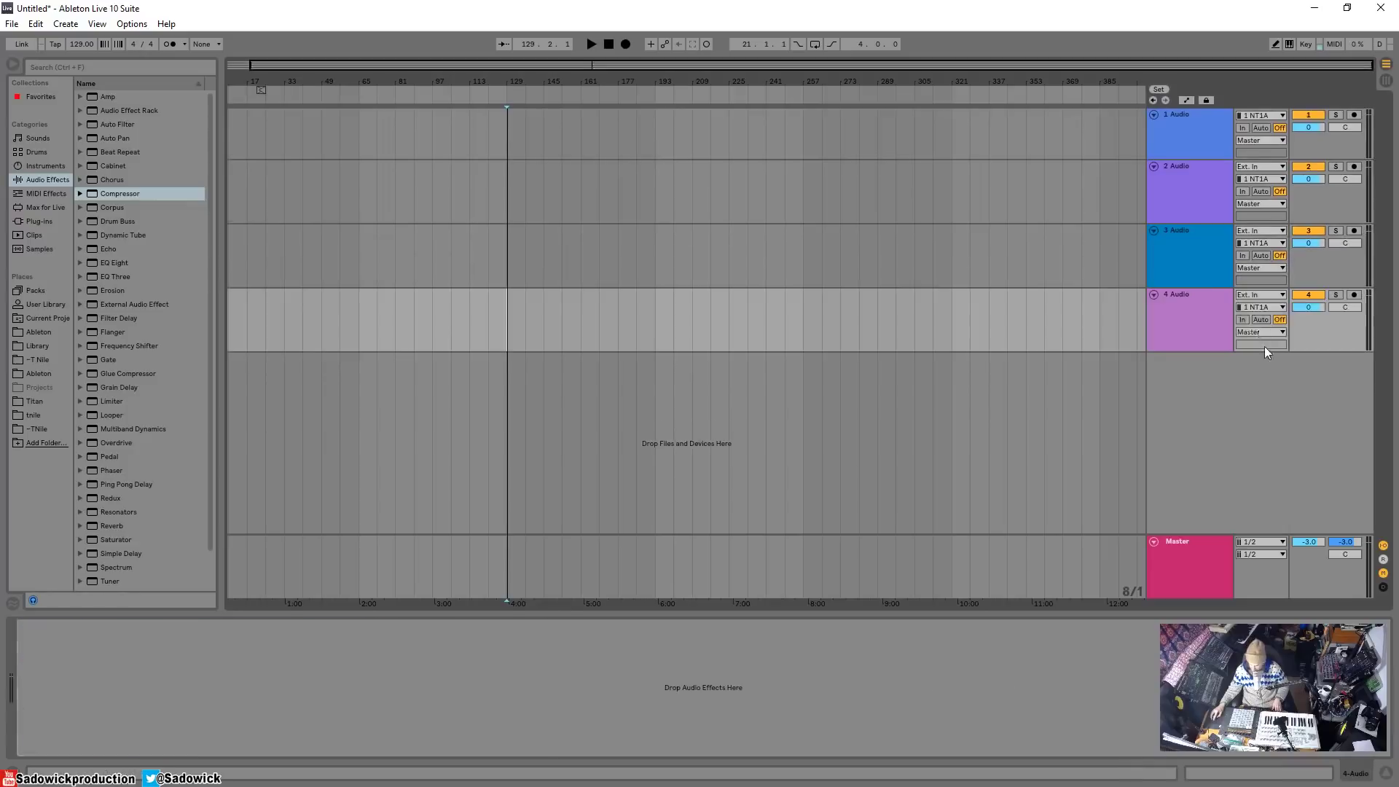
{"action": "left_click", "coordinate": [1207, 298]}
{"action": "left_click", "coordinate": [438, 672]}
{"action": "key", "text": "ctrl+v"}
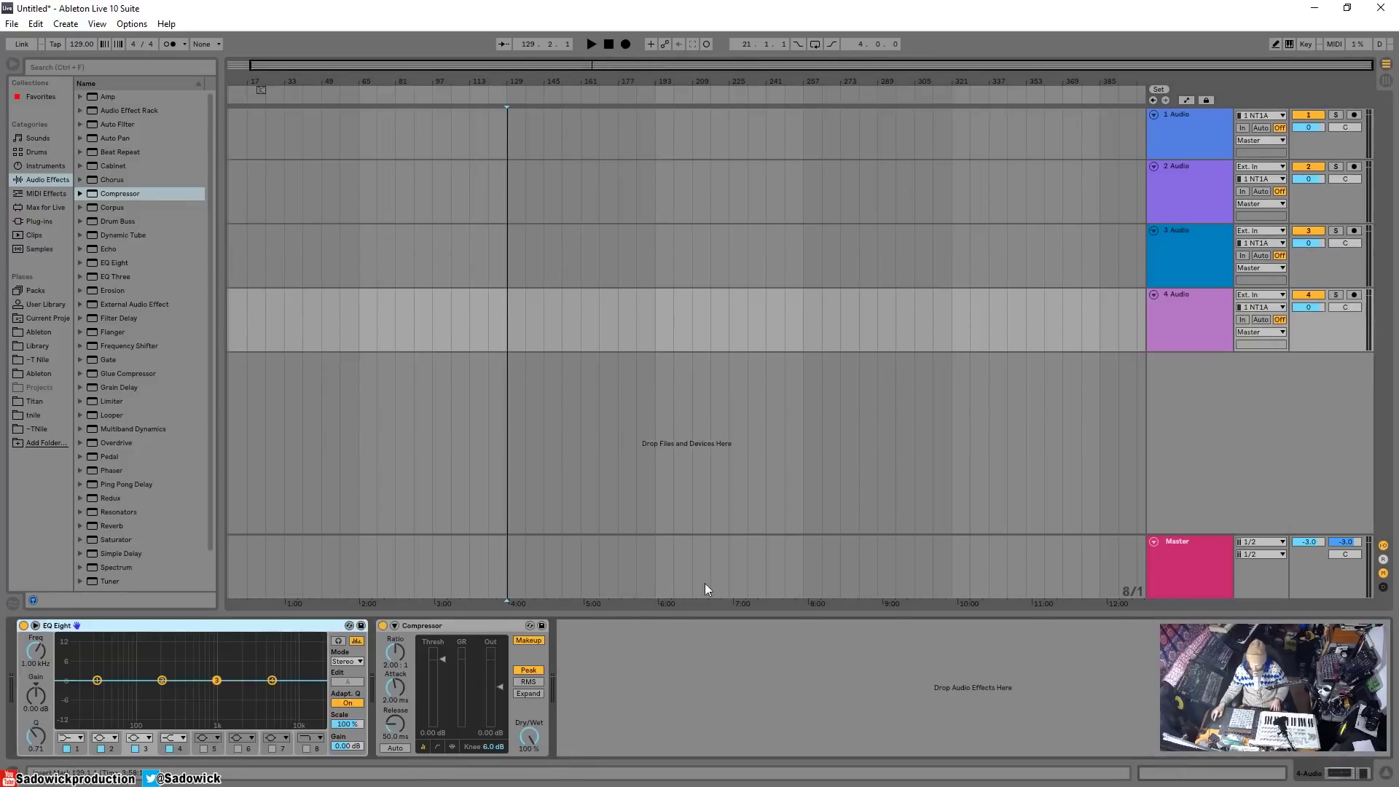
Check the effect chains on the first three audio tracks and reduce the heights of the 2, 3 and 4 Audio tracks
{"action": "left_click", "coordinate": [1191, 255]}
{"action": "left_click", "coordinate": [1182, 169]}
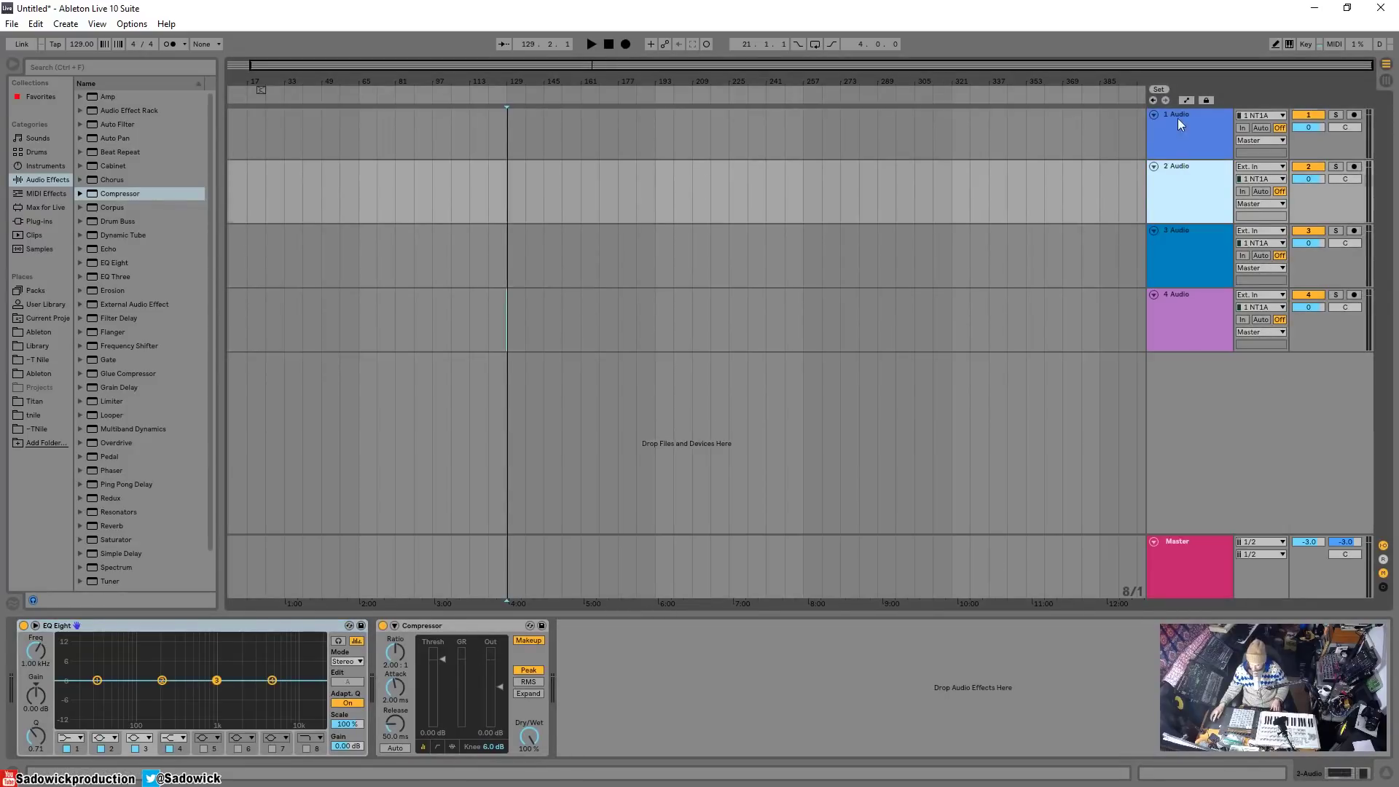
{"action": "left_click", "coordinate": [1178, 118]}
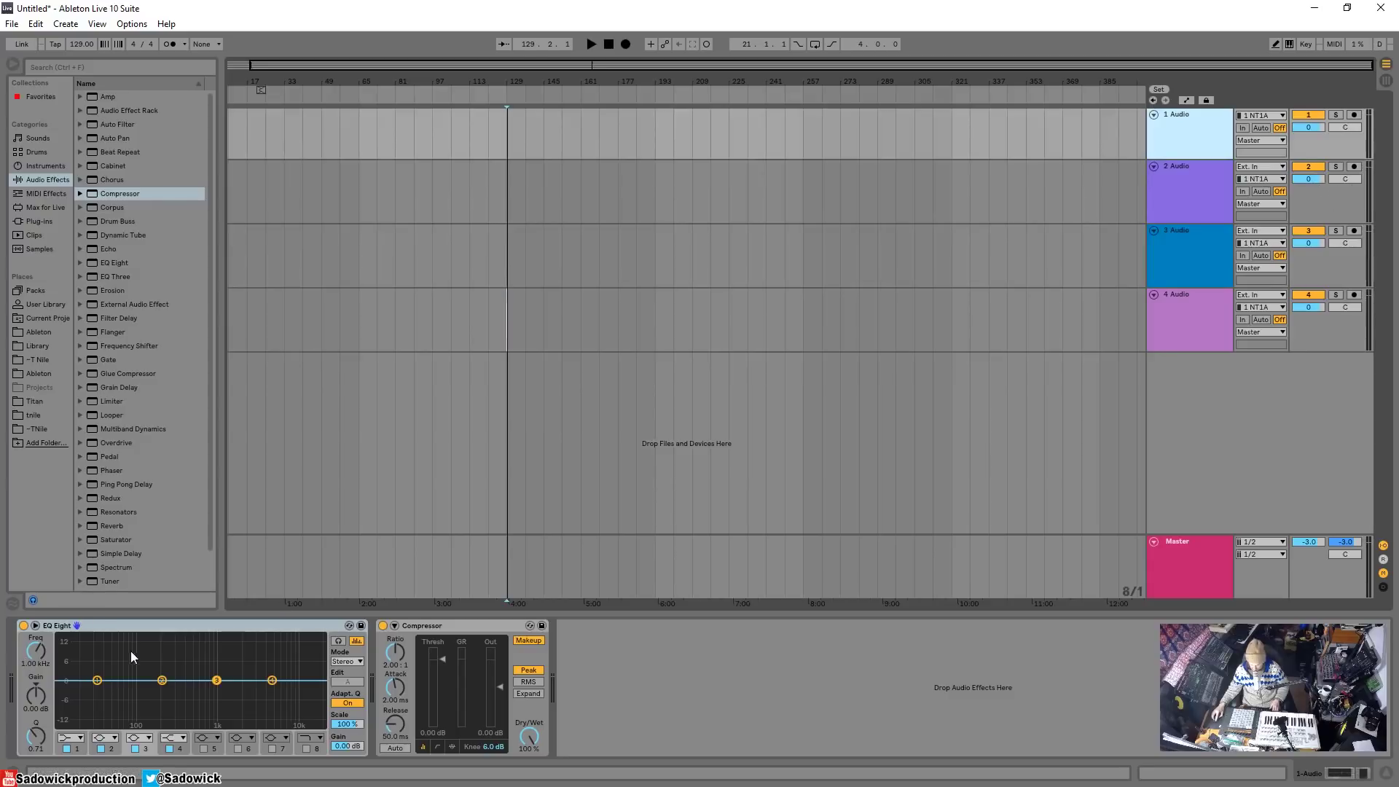
{"action": "left_click_drag", "start_coordinate": [1334, 198], "coordinate": [1335, 174]}
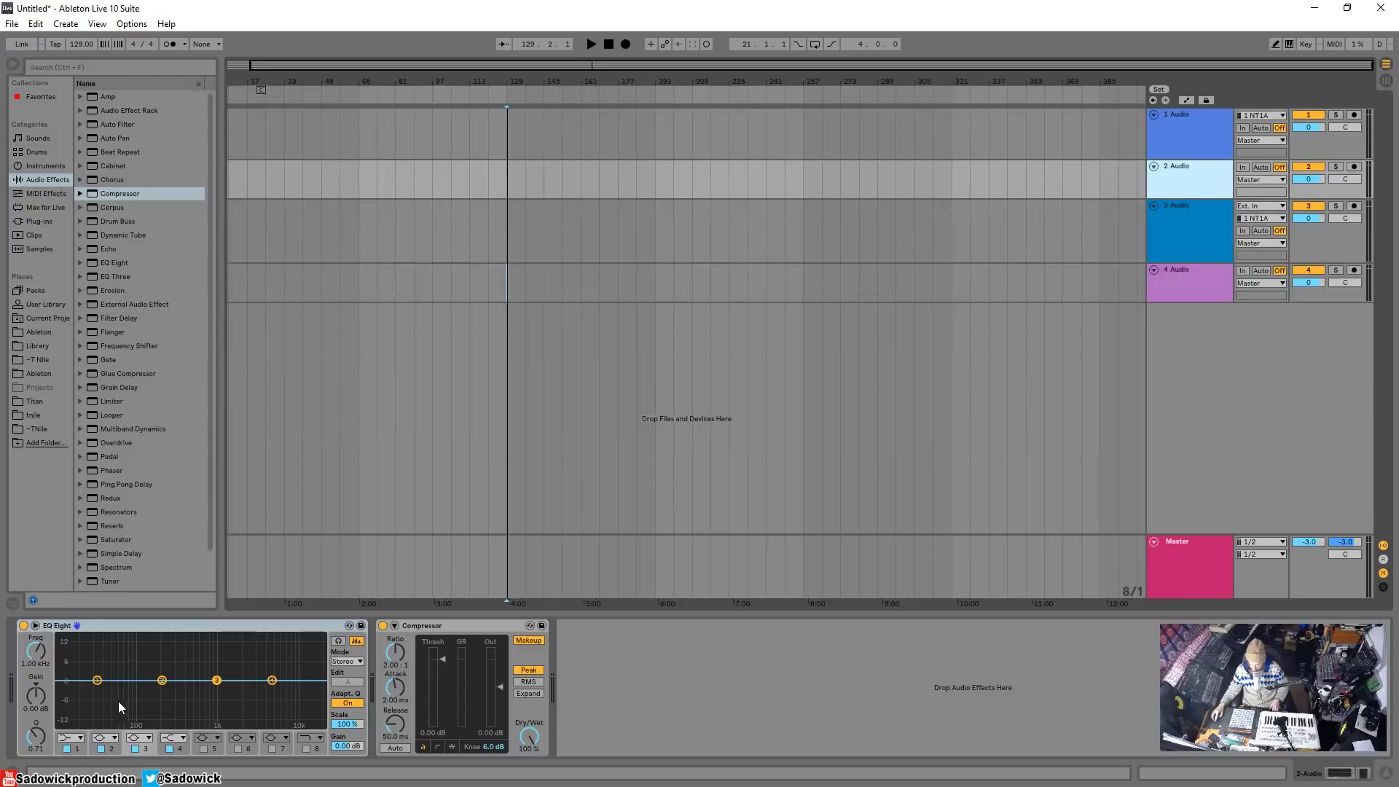
{"action": "left_click_drag", "start_coordinate": [1323, 265], "coordinate": [1323, 227]}
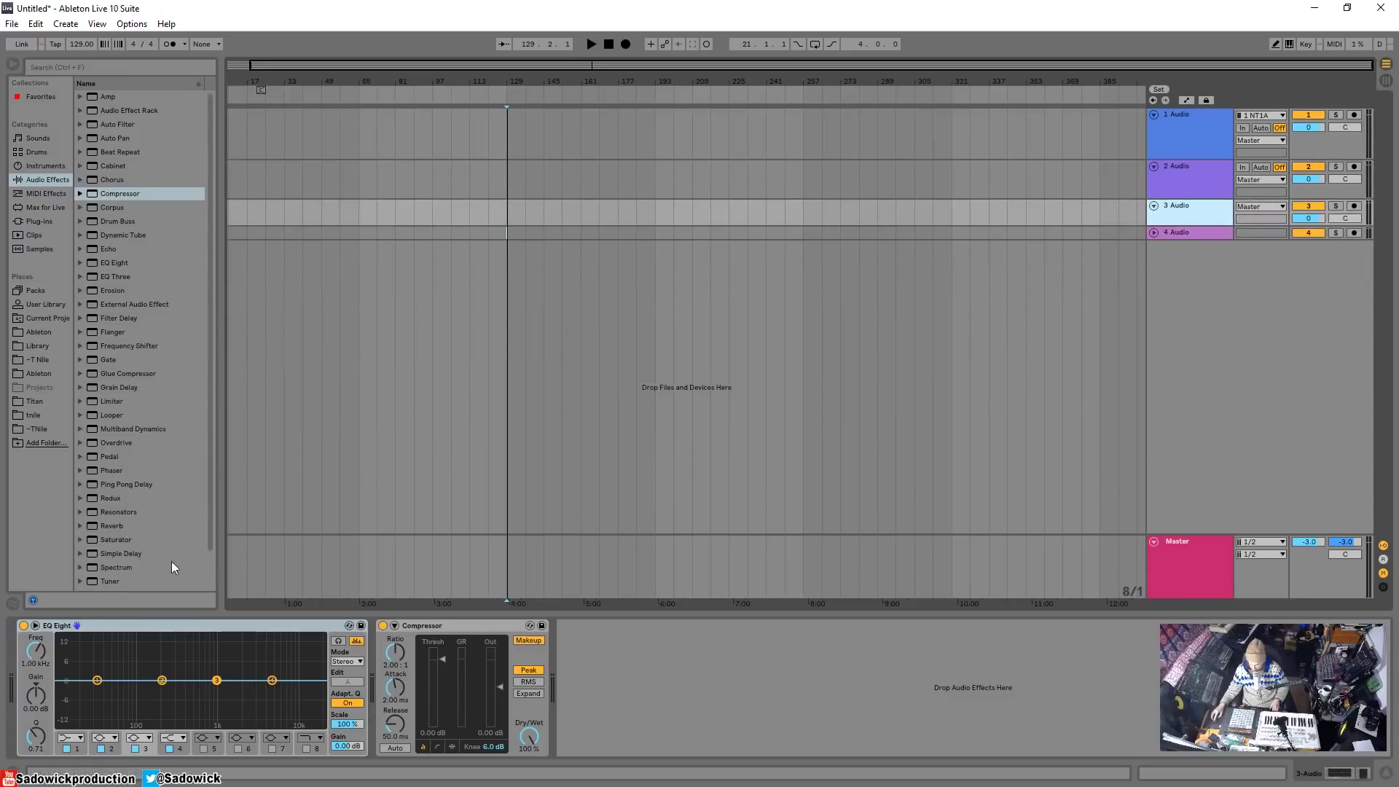
Add Utility after Compressor on the 3 Audio track, and cut it from the chain again
{"action": "scroll", "coordinate": [116, 503], "scroll_direction": "down", "scroll_amount": 3}
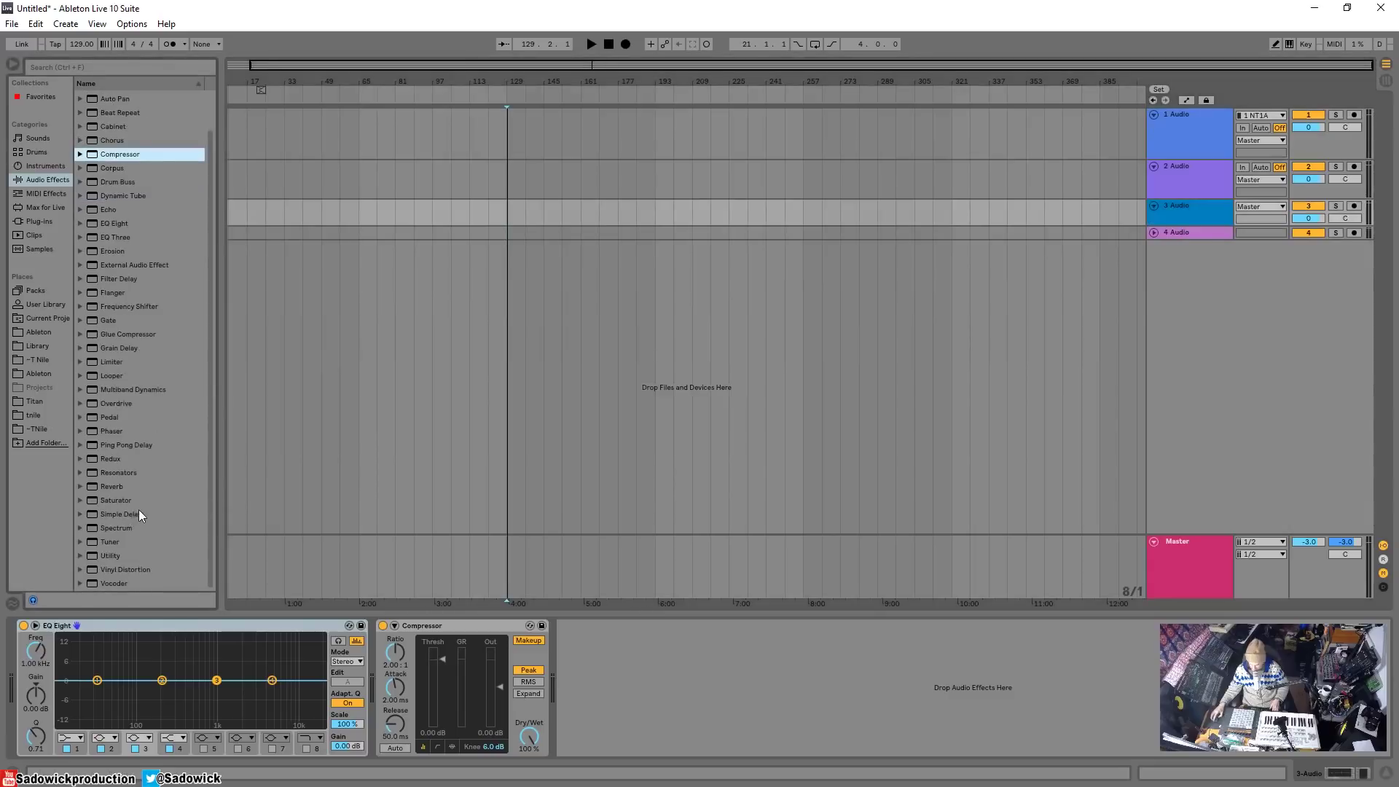
{"action": "left_click_drag", "start_coordinate": [107, 560], "coordinate": [639, 662]}
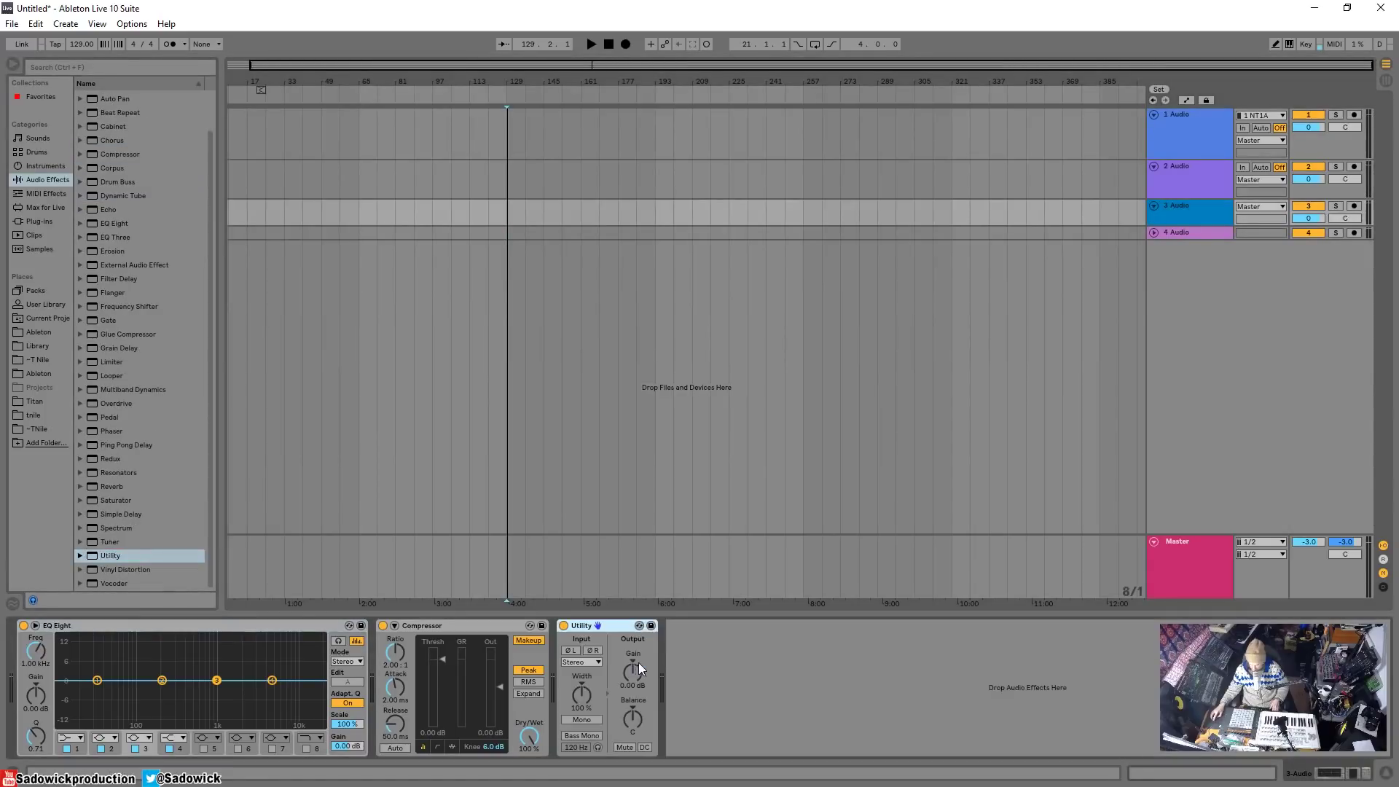
{"action": "right_click", "coordinate": [601, 630]}
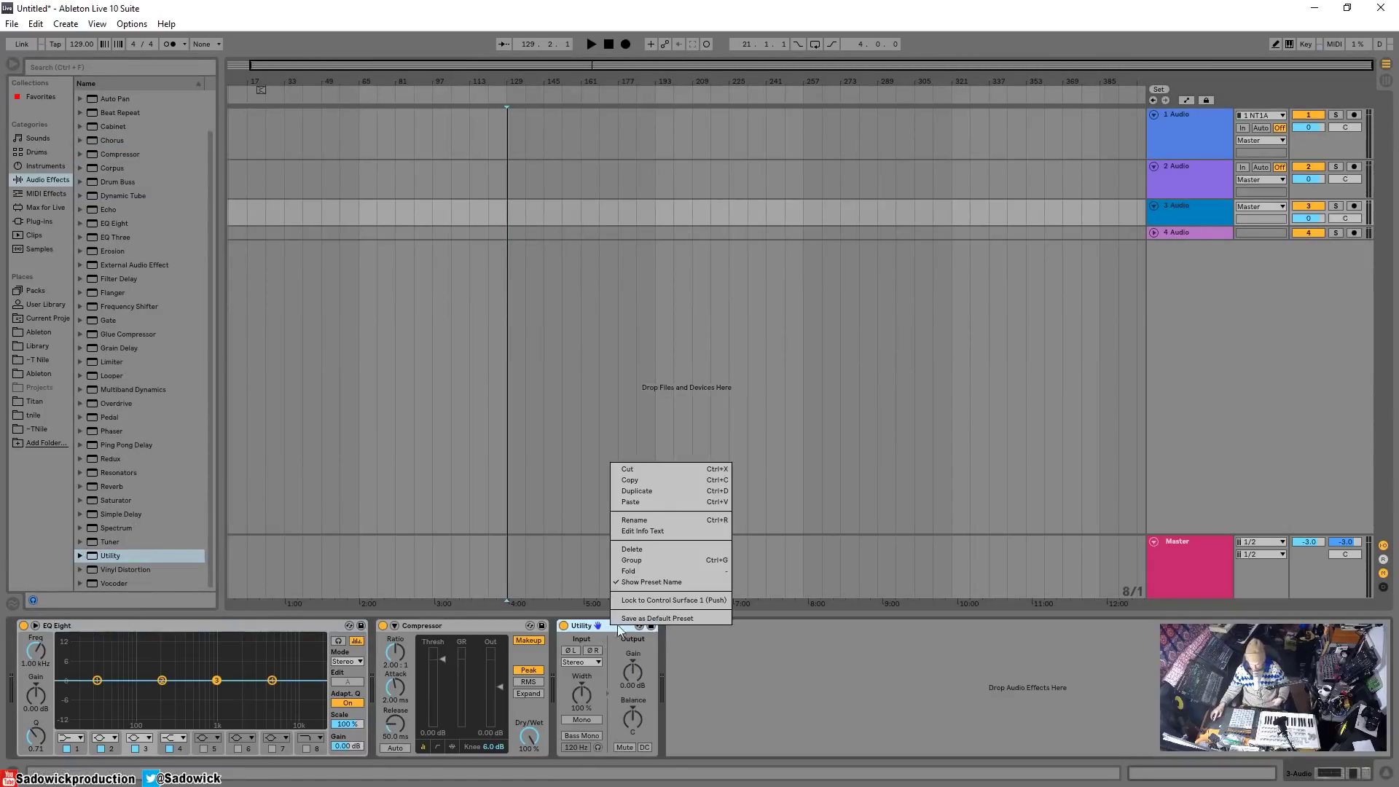
{"action": "left_click", "coordinate": [658, 470]}
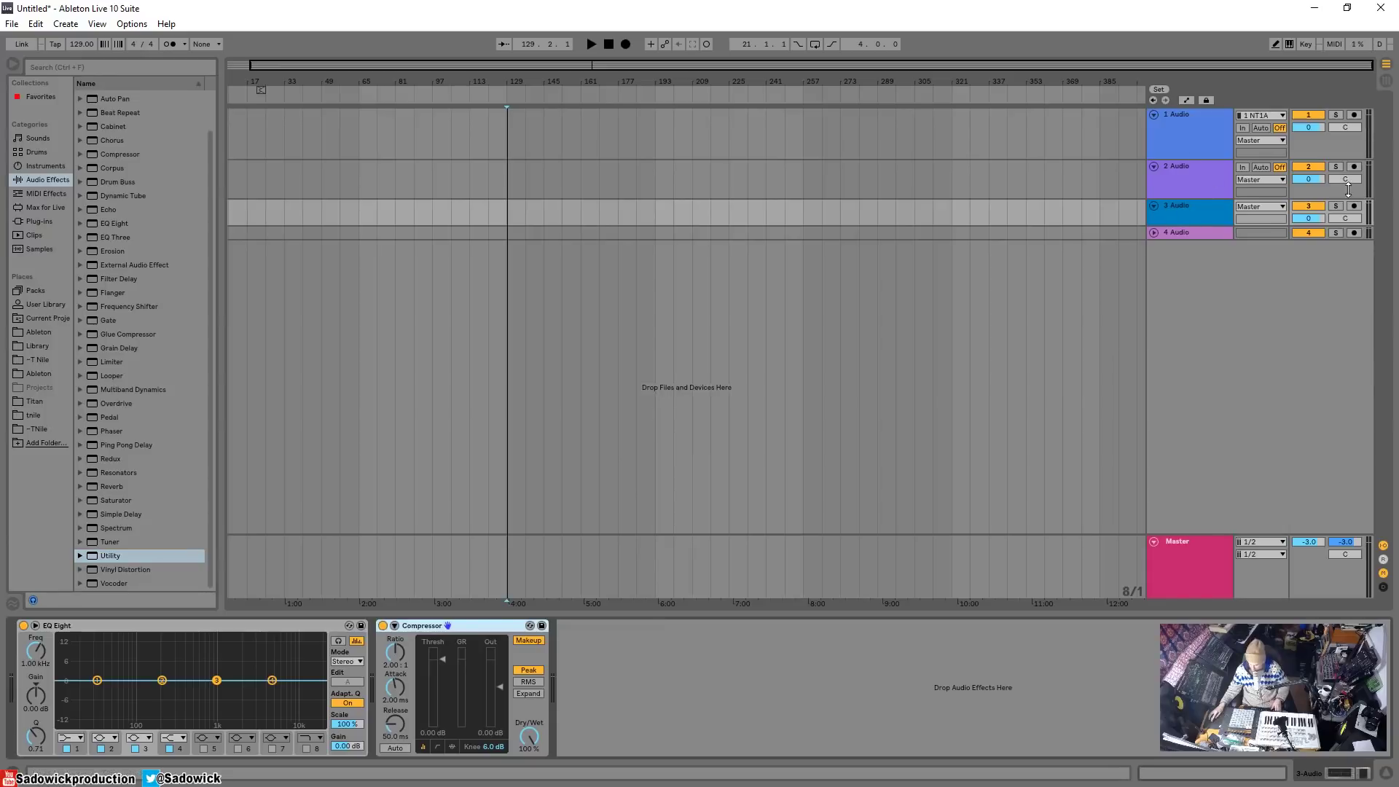
Reduce the heights of the 1 and 2 Audio tracks and colour all four audio tracks salmon red
{"action": "left_click_drag", "start_coordinate": [1196, 198], "coordinate": [1196, 134]}
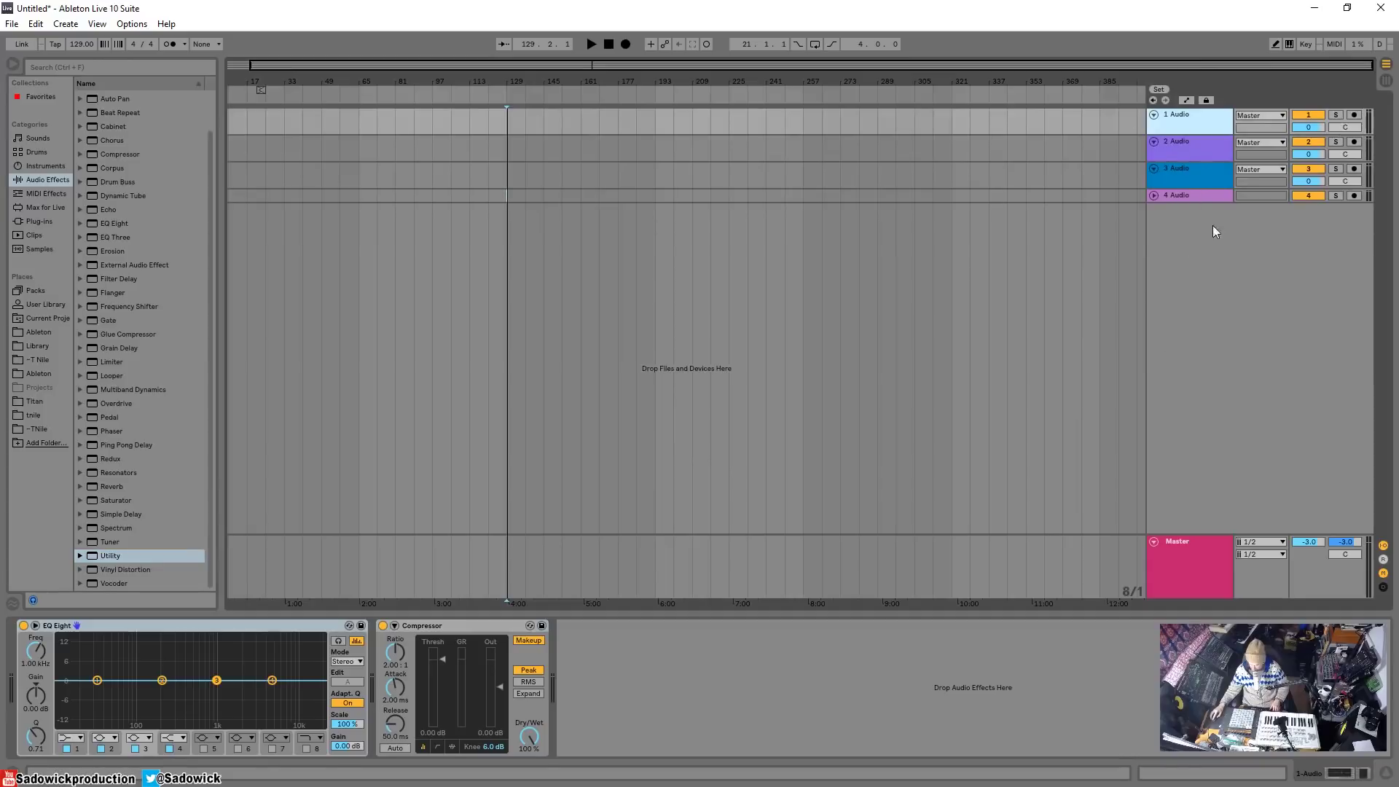
{"action": "left_click", "coordinate": [1185, 196]}
{"action": "left_click", "coordinate": [1188, 116], "text": "shift"}
{"action": "right_click", "coordinate": [1200, 115]}
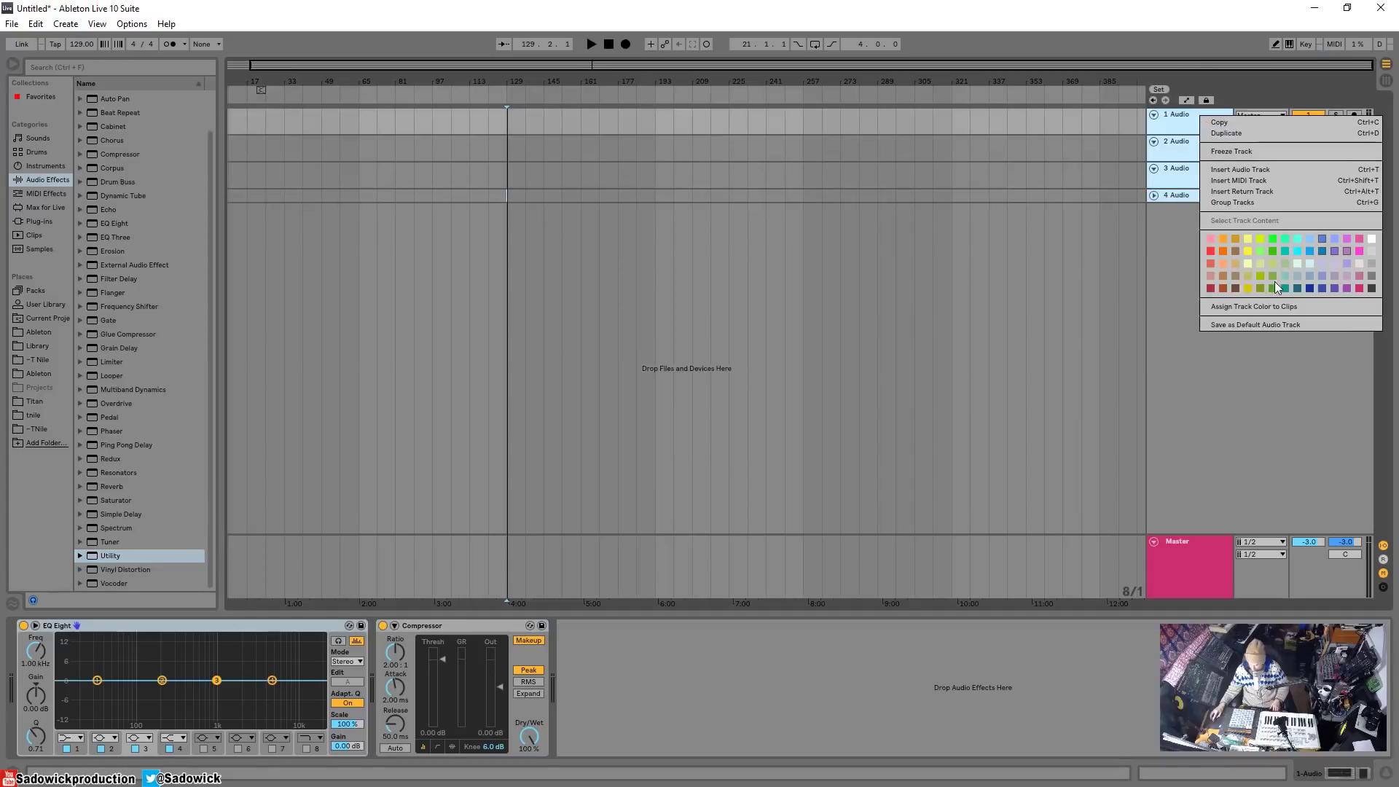
{"action": "left_click", "coordinate": [1212, 264]}
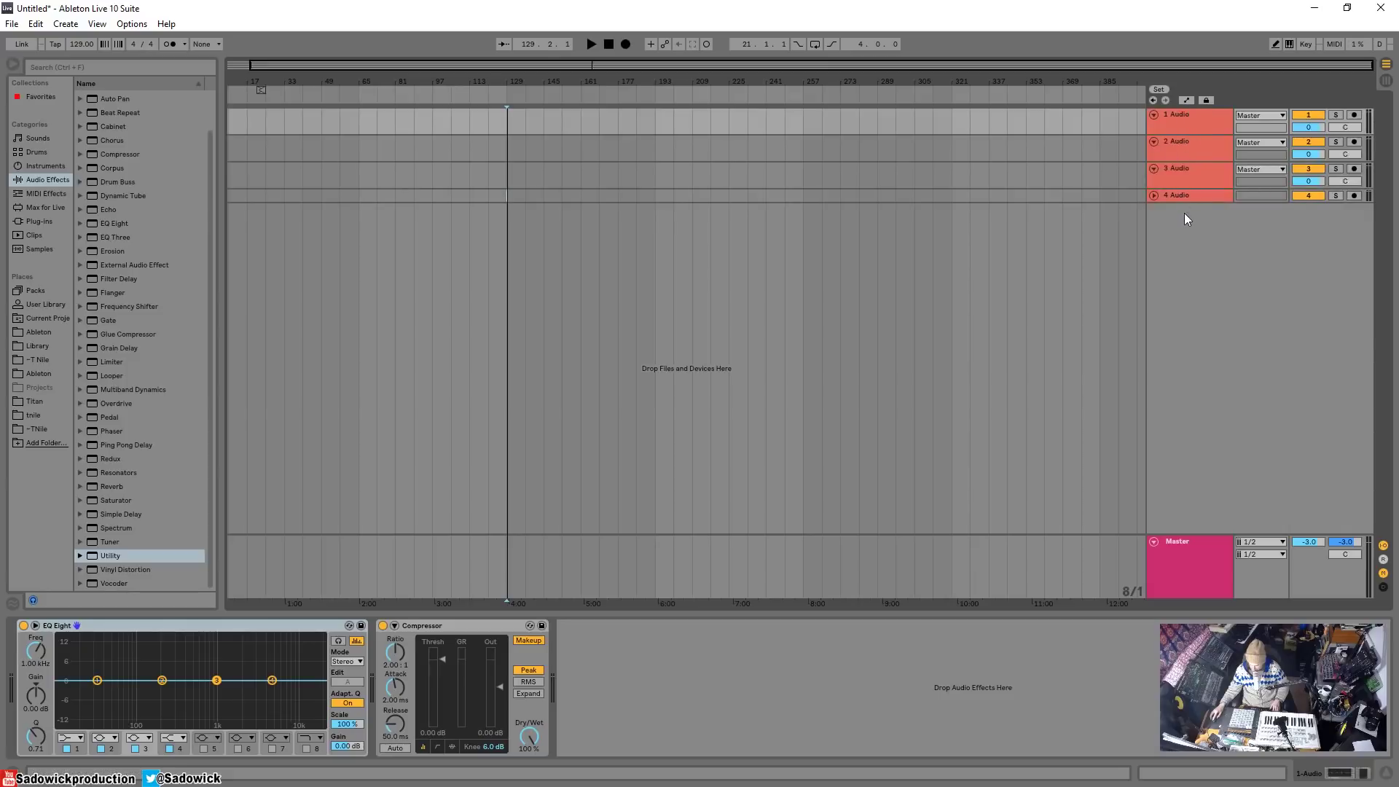
Insert a MIDI track below the four audio tracks and select it
{"action": "right_click", "coordinate": [1181, 255]}
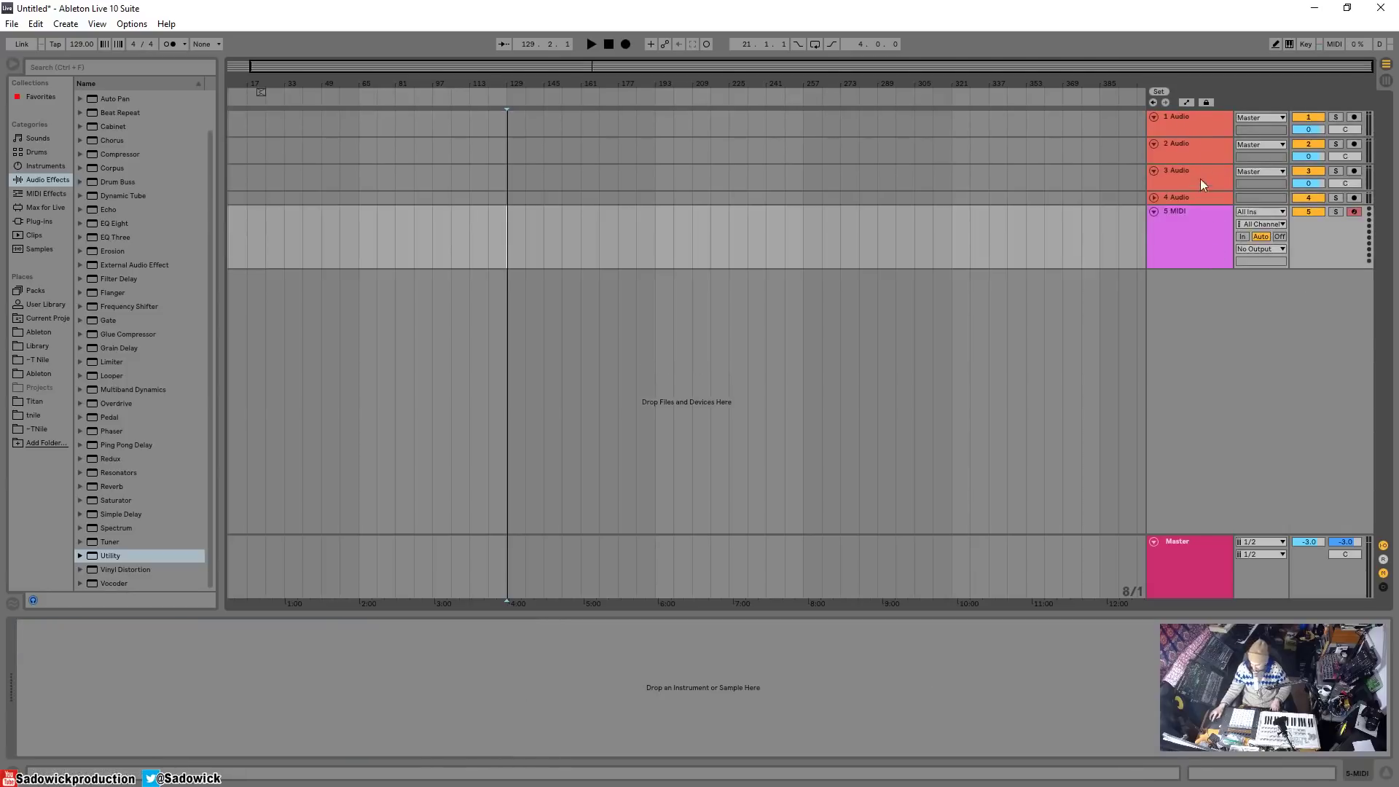
{"action": "right_click", "coordinate": [1188, 217]}
{"action": "left_click", "coordinate": [1166, 219]}
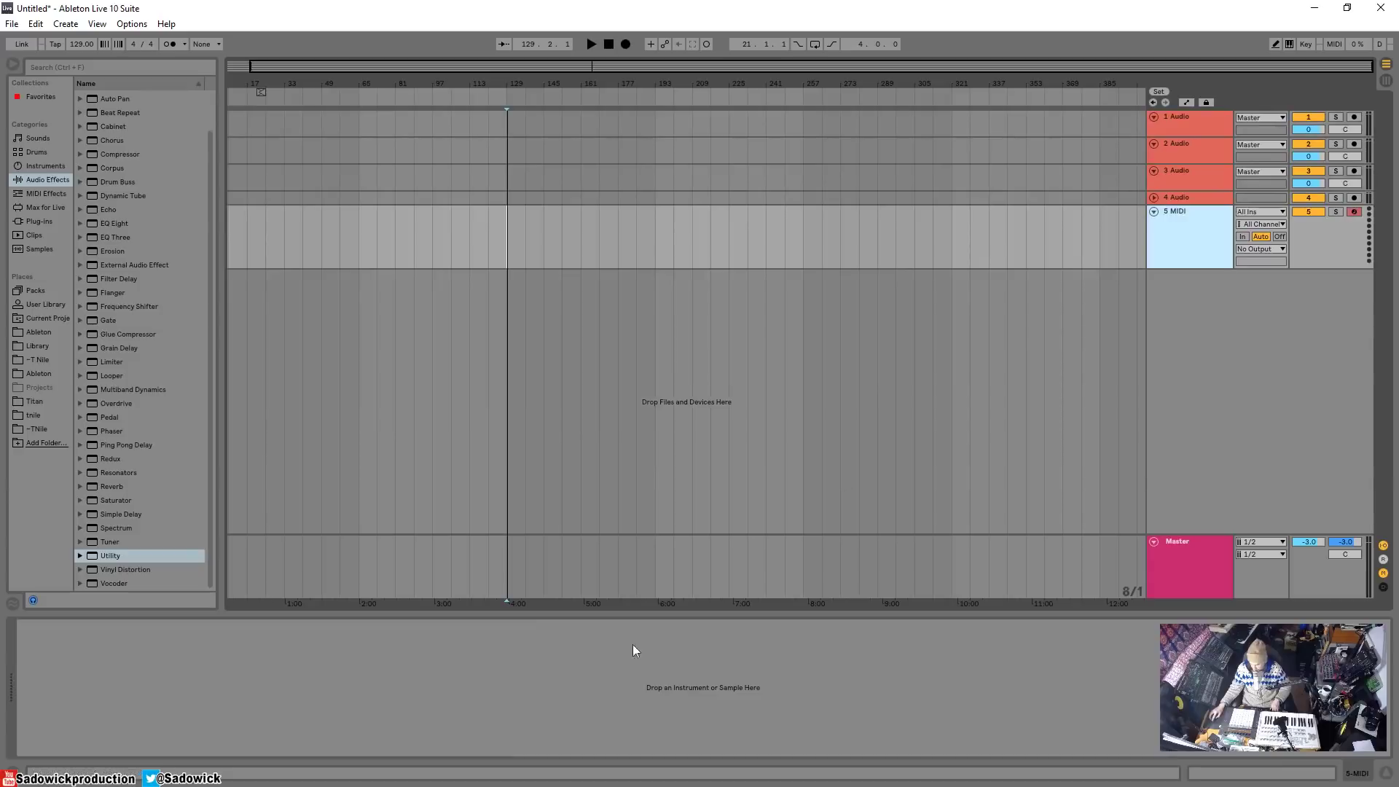
Paste the cut Utility onto the 5 MIDI track and delete it again
{"action": "right_click", "coordinate": [583, 704]}
{"action": "left_click", "coordinate": [605, 714]}
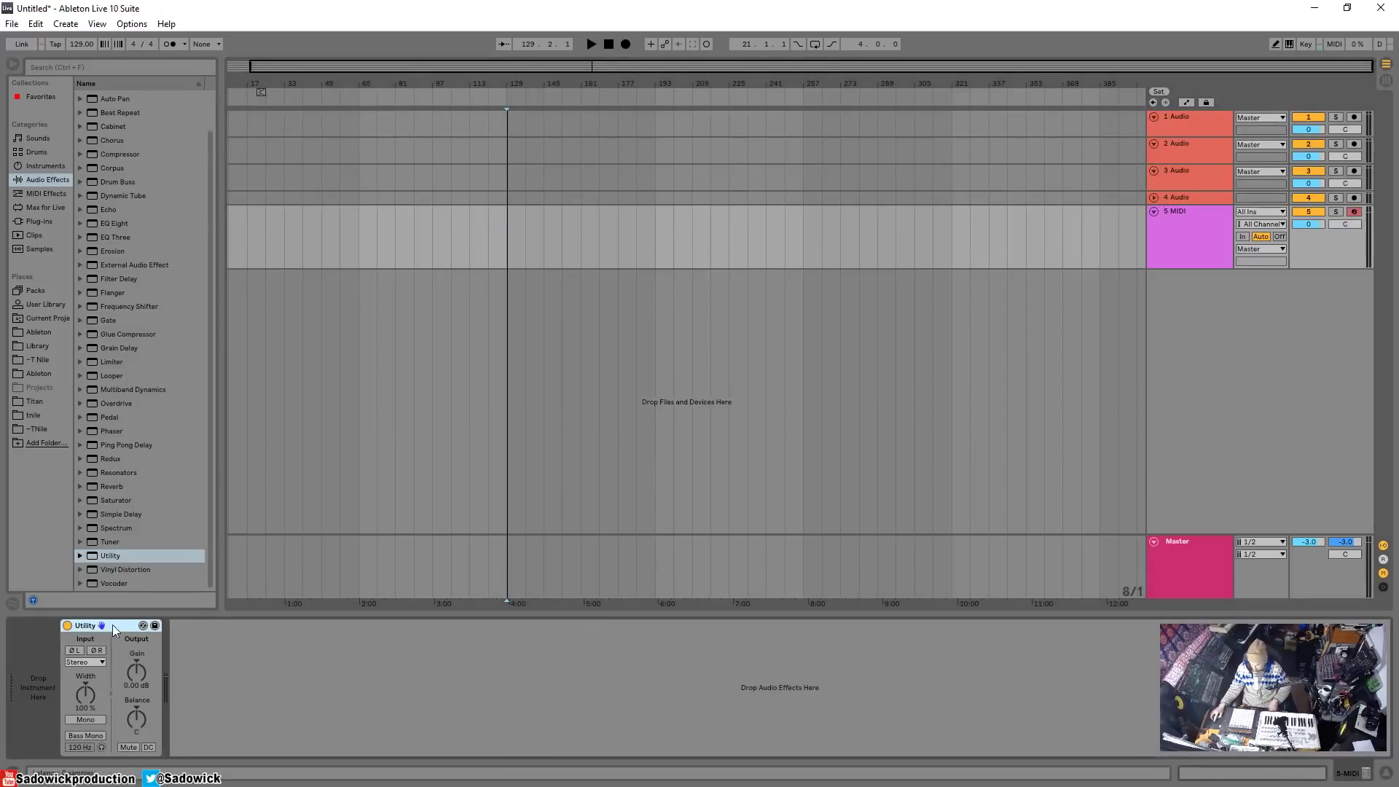
{"action": "key", "text": "Delete"}
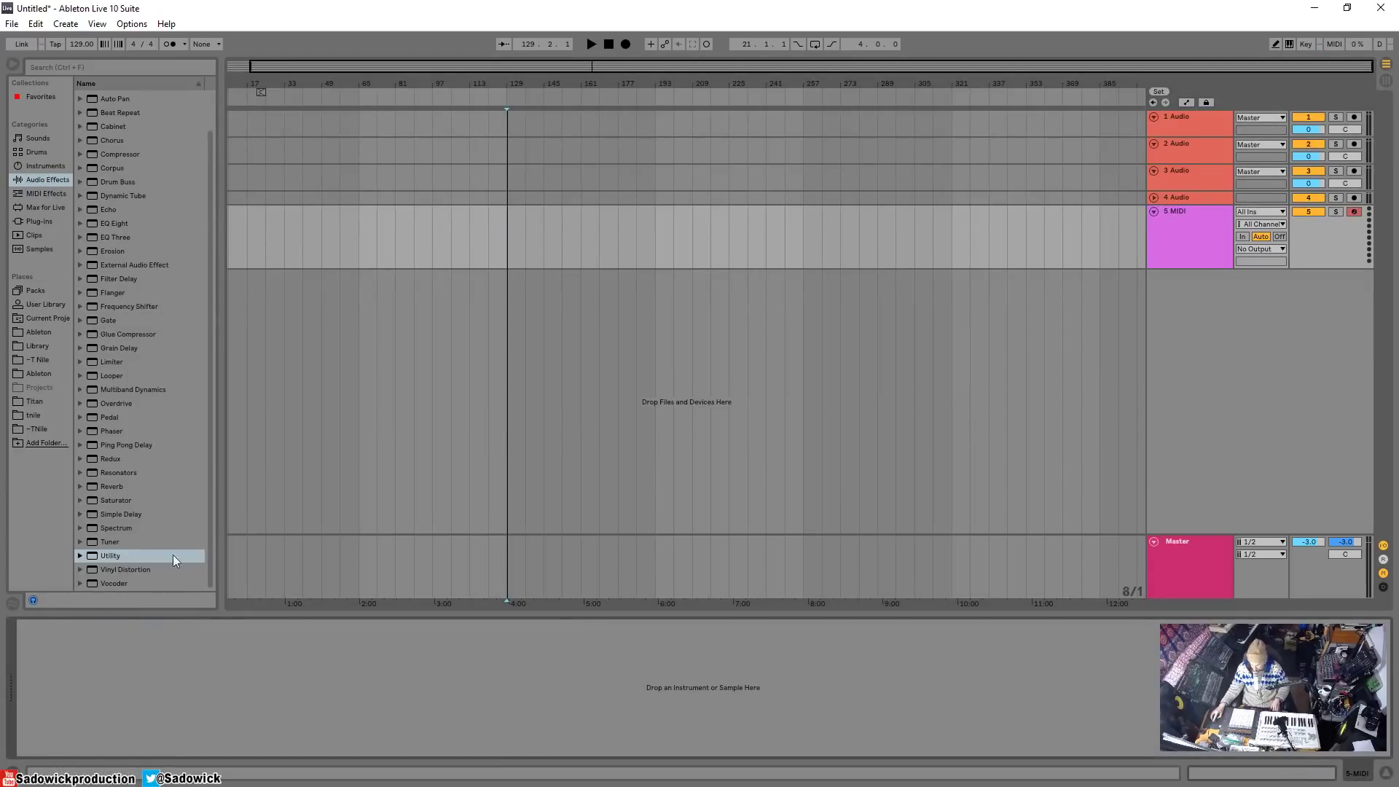
Add EQ Eight followed by Compressor to the 5 MIDI track, and duplicate that track three times
{"action": "left_click_drag", "start_coordinate": [113, 223], "coordinate": [181, 642]}
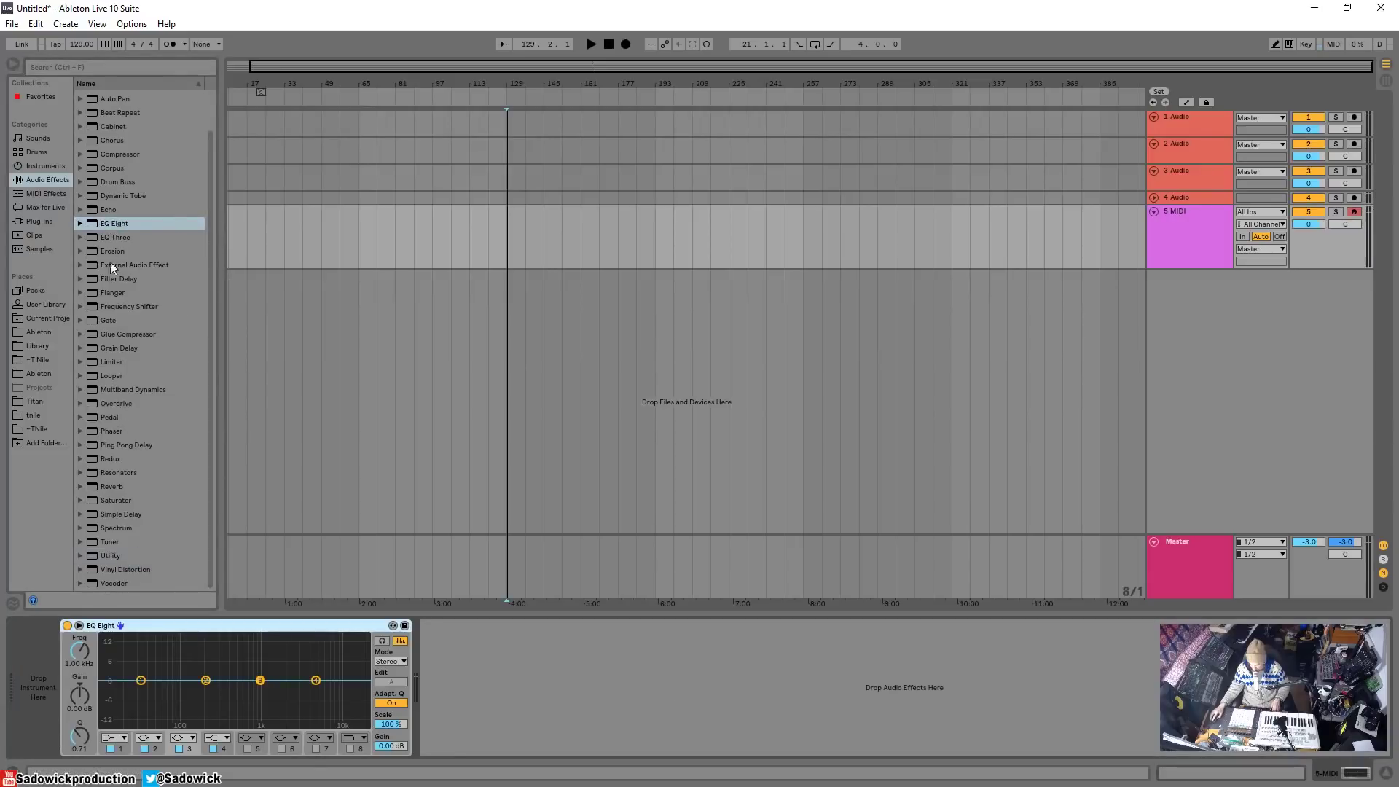
{"action": "left_click_drag", "start_coordinate": [118, 156], "coordinate": [499, 632]}
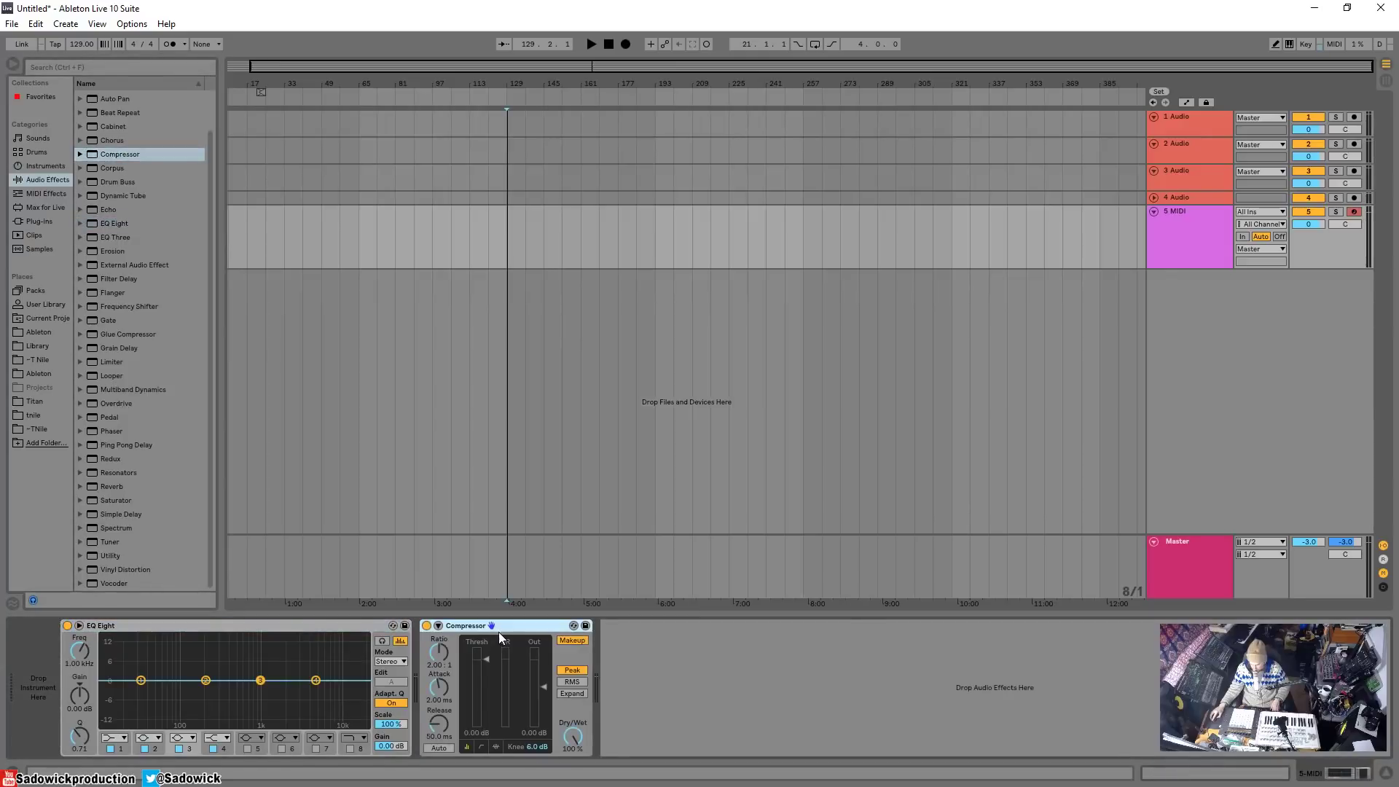
{"action": "left_click", "coordinate": [1321, 231]}
{"action": "key", "text": "ctrl+d"}
{"action": "key", "text": "ctrl+d"}
{"action": "key", "text": "ctrl+d"}
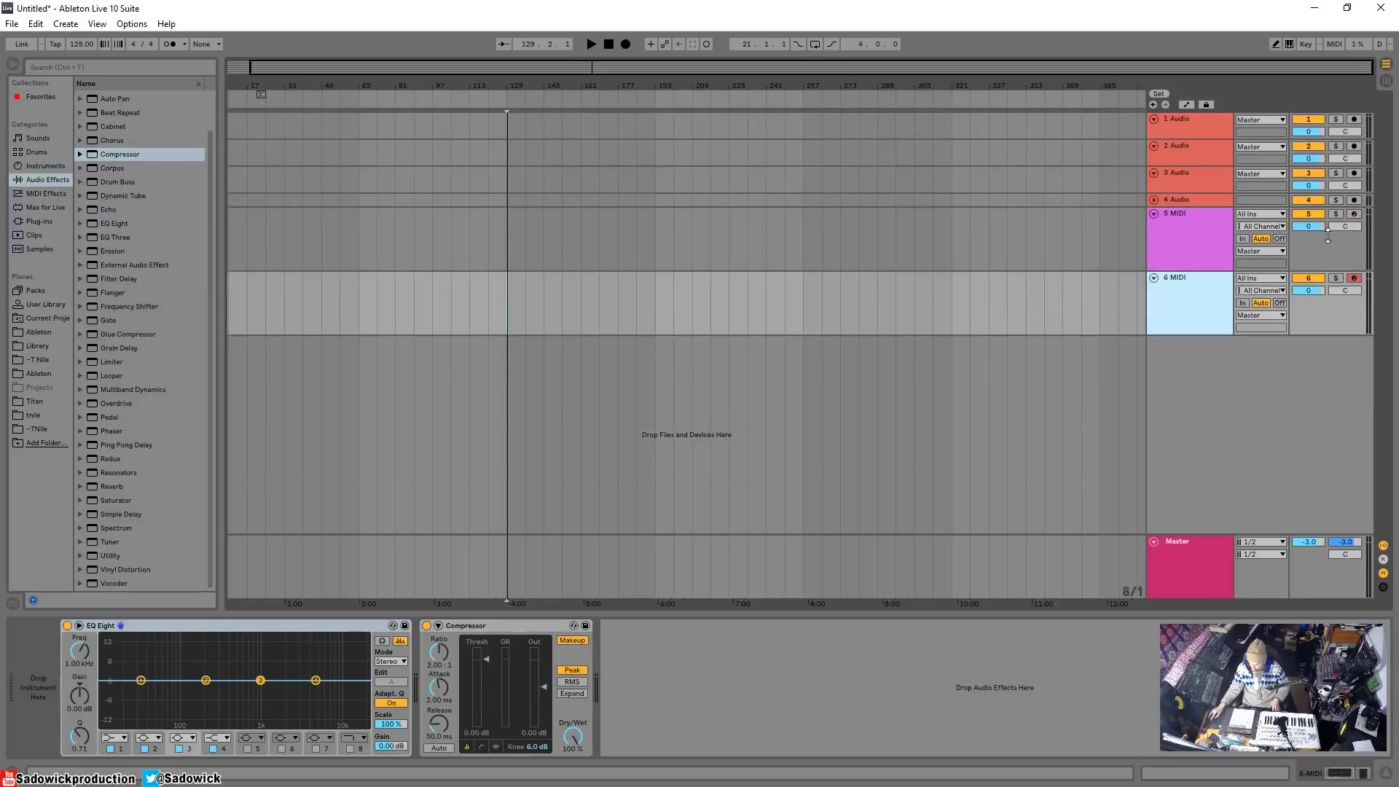
Unfold the 8 MIDI track and reduce the heights of the four MIDI tracks to make them compact
{"action": "left_click_drag", "start_coordinate": [1327, 324], "coordinate": [1327, 308]}
{"action": "left_click_drag", "start_coordinate": [1320, 379], "coordinate": [1318, 341]}
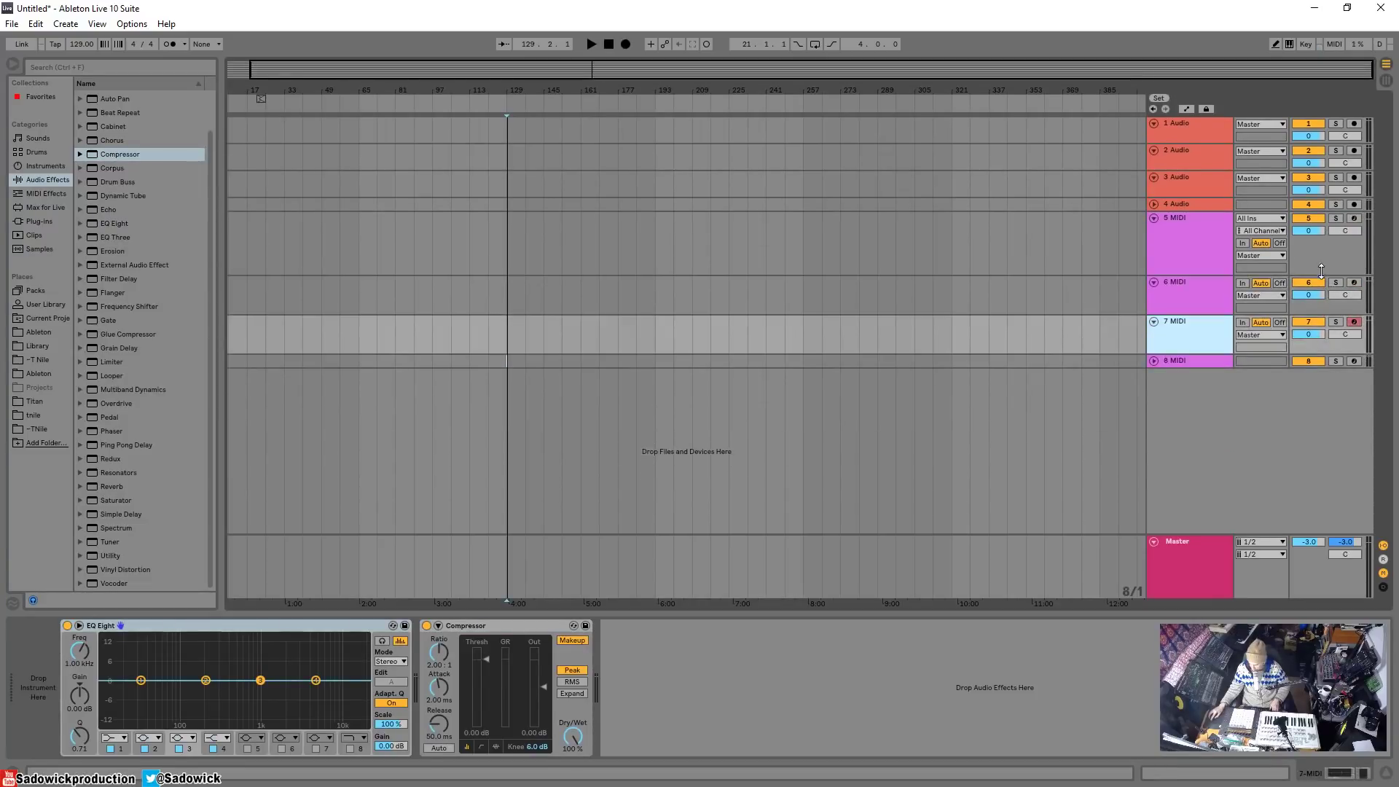
{"action": "left_click_drag", "start_coordinate": [1322, 274], "coordinate": [1321, 245]}
{"action": "left_click", "coordinate": [1155, 336]}
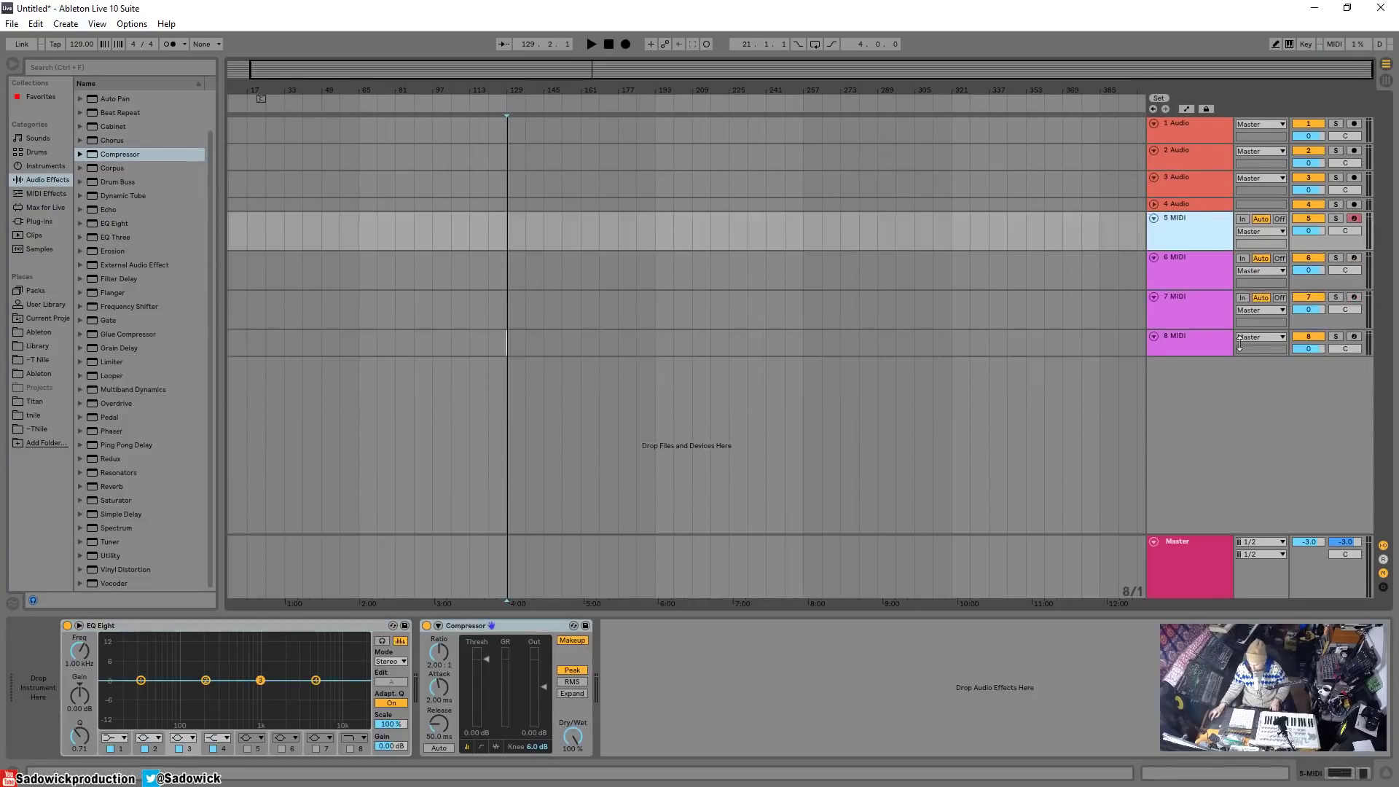
{"action": "left_click_drag", "start_coordinate": [1213, 355], "coordinate": [1219, 368]}
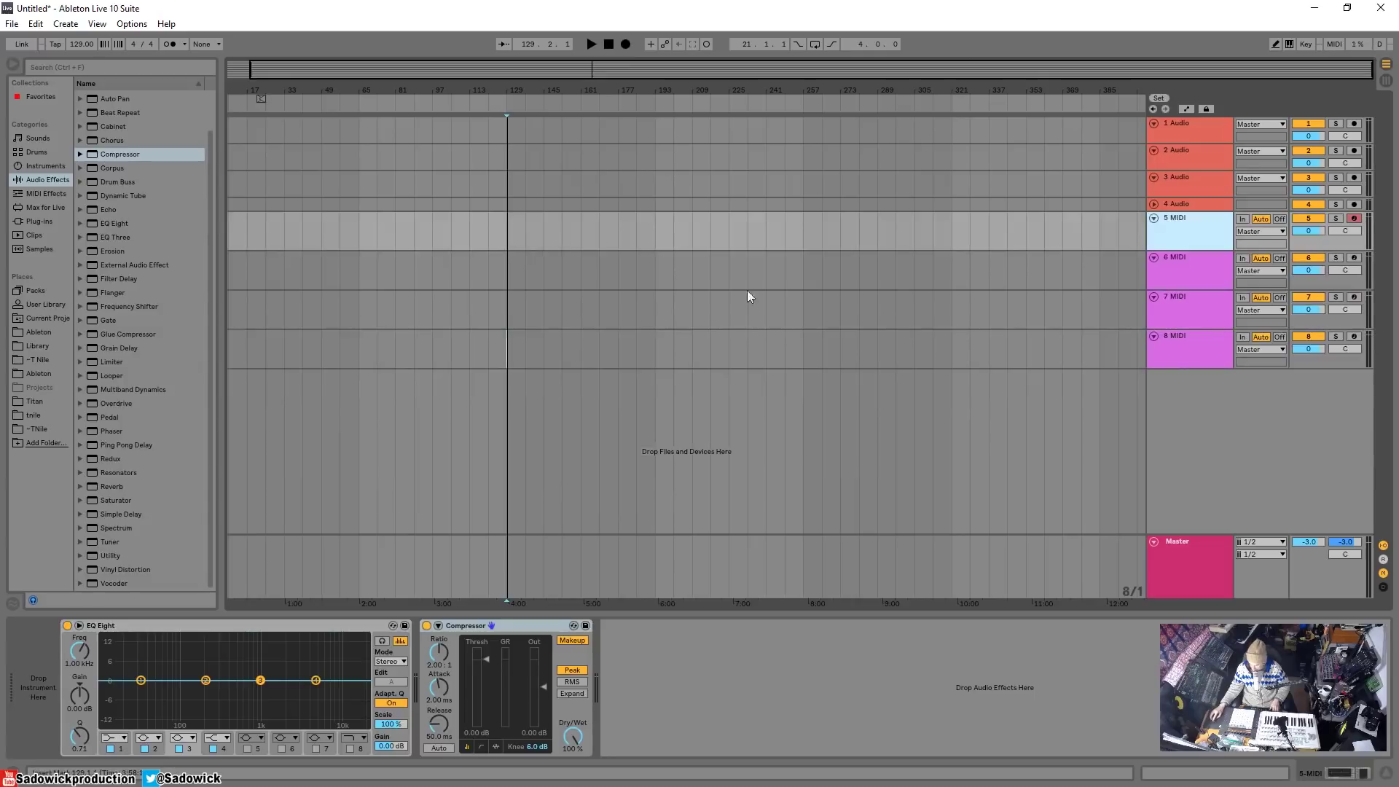
{"action": "left_click", "coordinate": [1175, 260]}
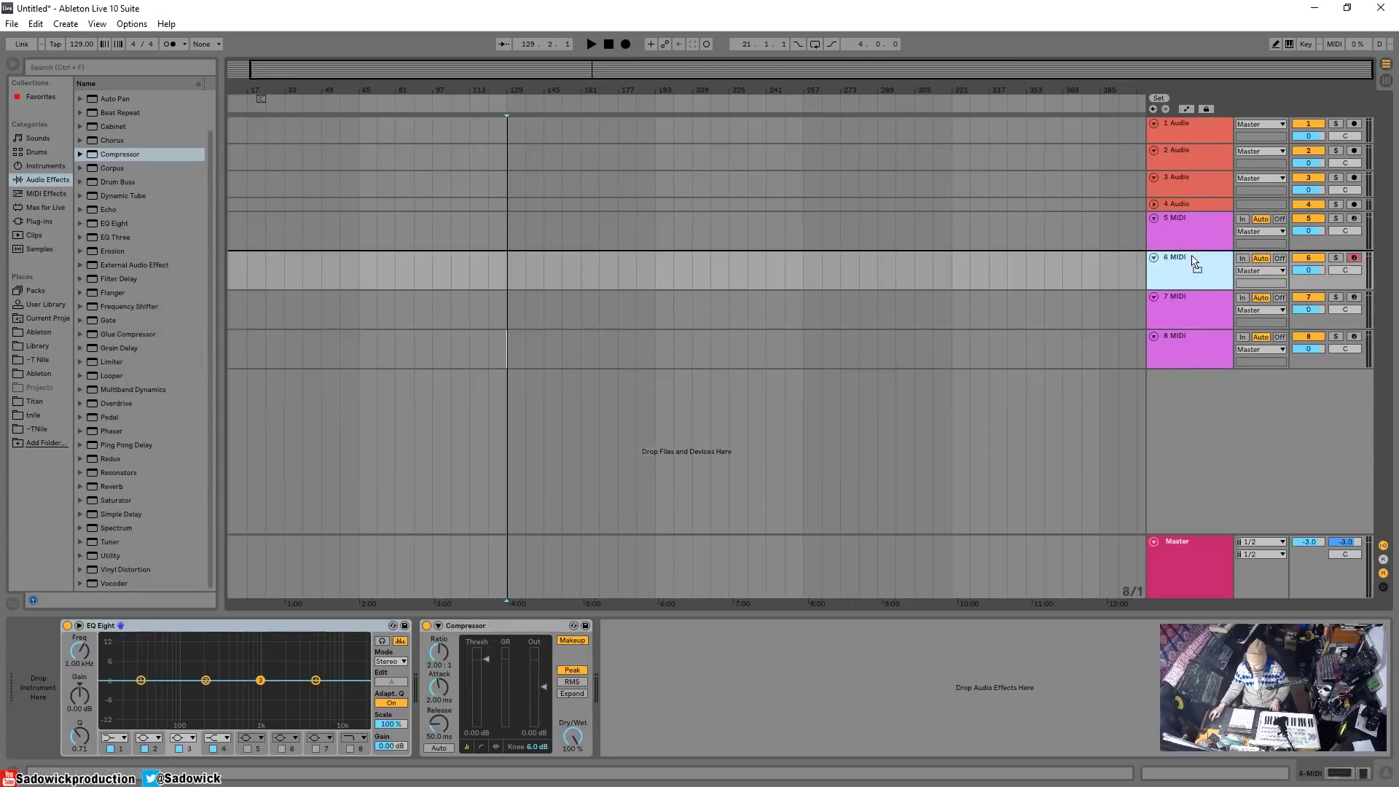
{"action": "left_click_drag", "start_coordinate": [1326, 250], "coordinate": [1325, 238]}
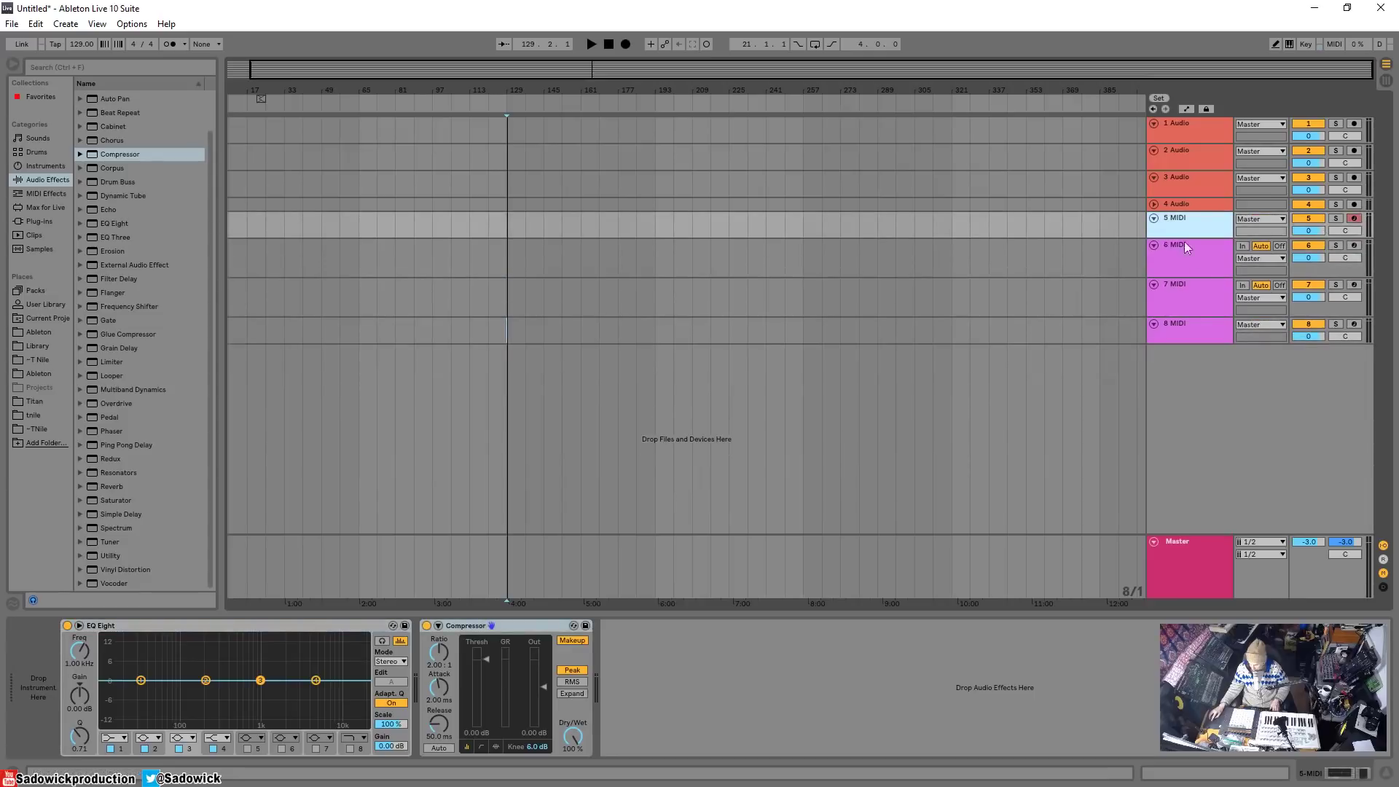
Add another MIDI track below 8 MIDI and delete it again
{"action": "left_click", "coordinate": [1209, 336]}
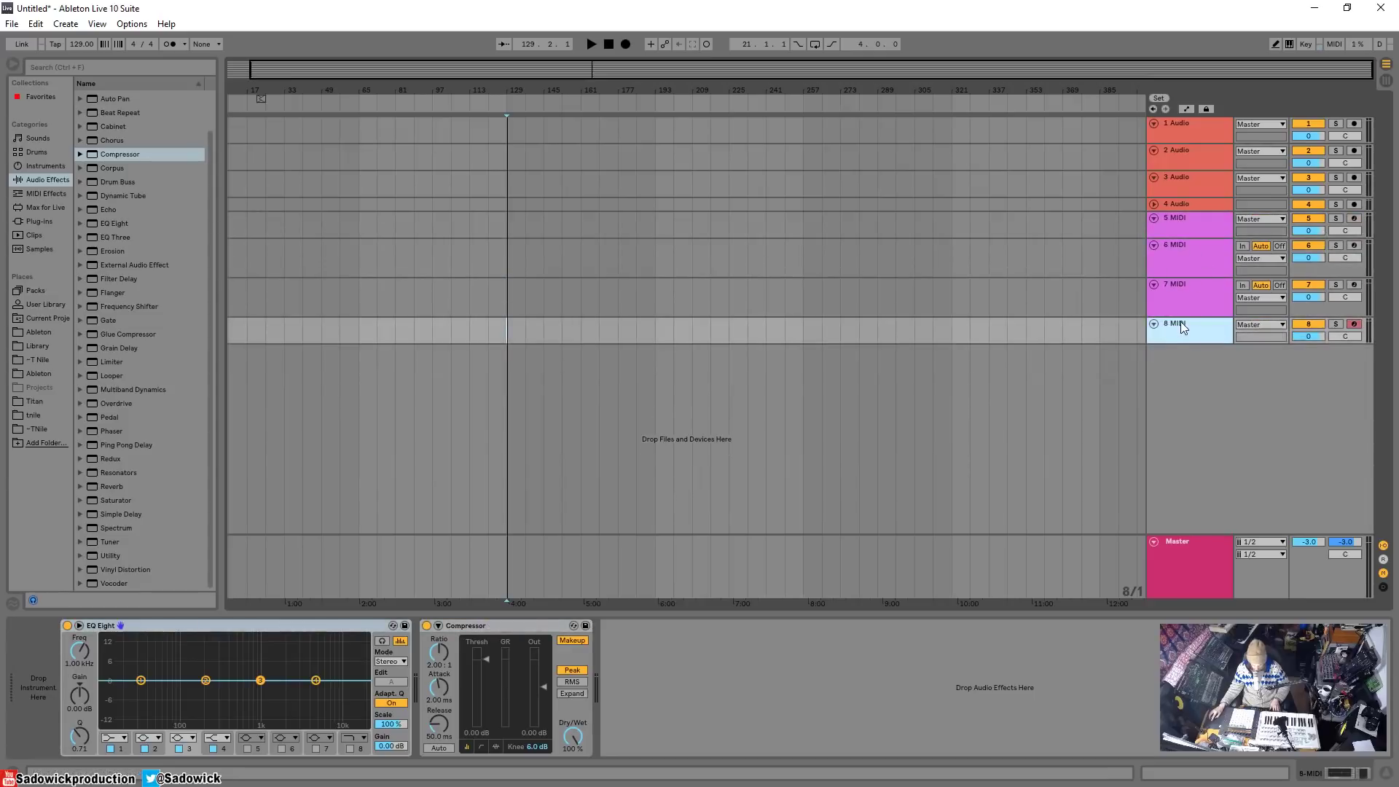
{"action": "key", "text": "ctrl+shift+t"}
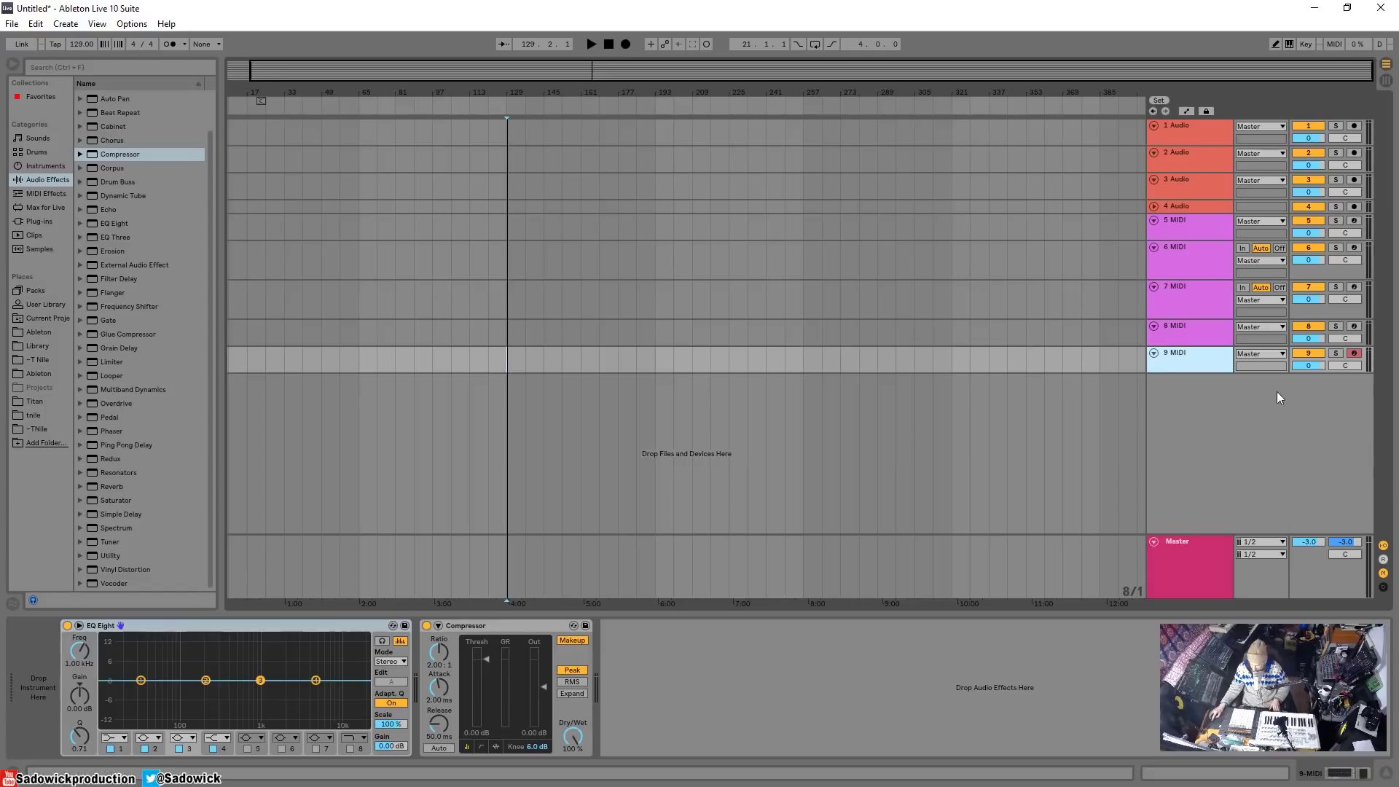
{"action": "key", "text": "Delete"}
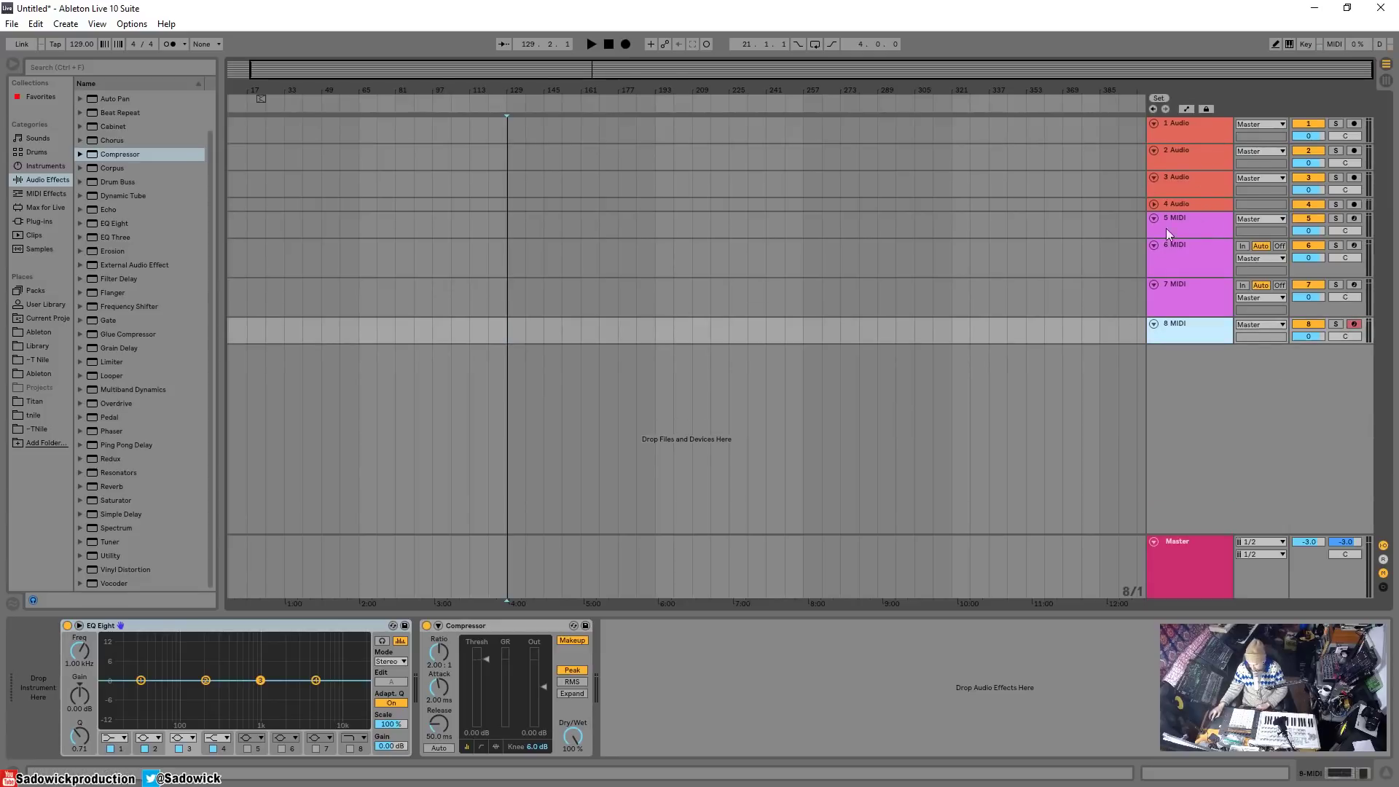
Match the heights of 6 MIDI and 7 MIDI to the other compact tracks, unfold 4 Audio, and select 1 Audio
{"action": "left_click_drag", "start_coordinate": [1356, 274], "coordinate": [1335, 291]}
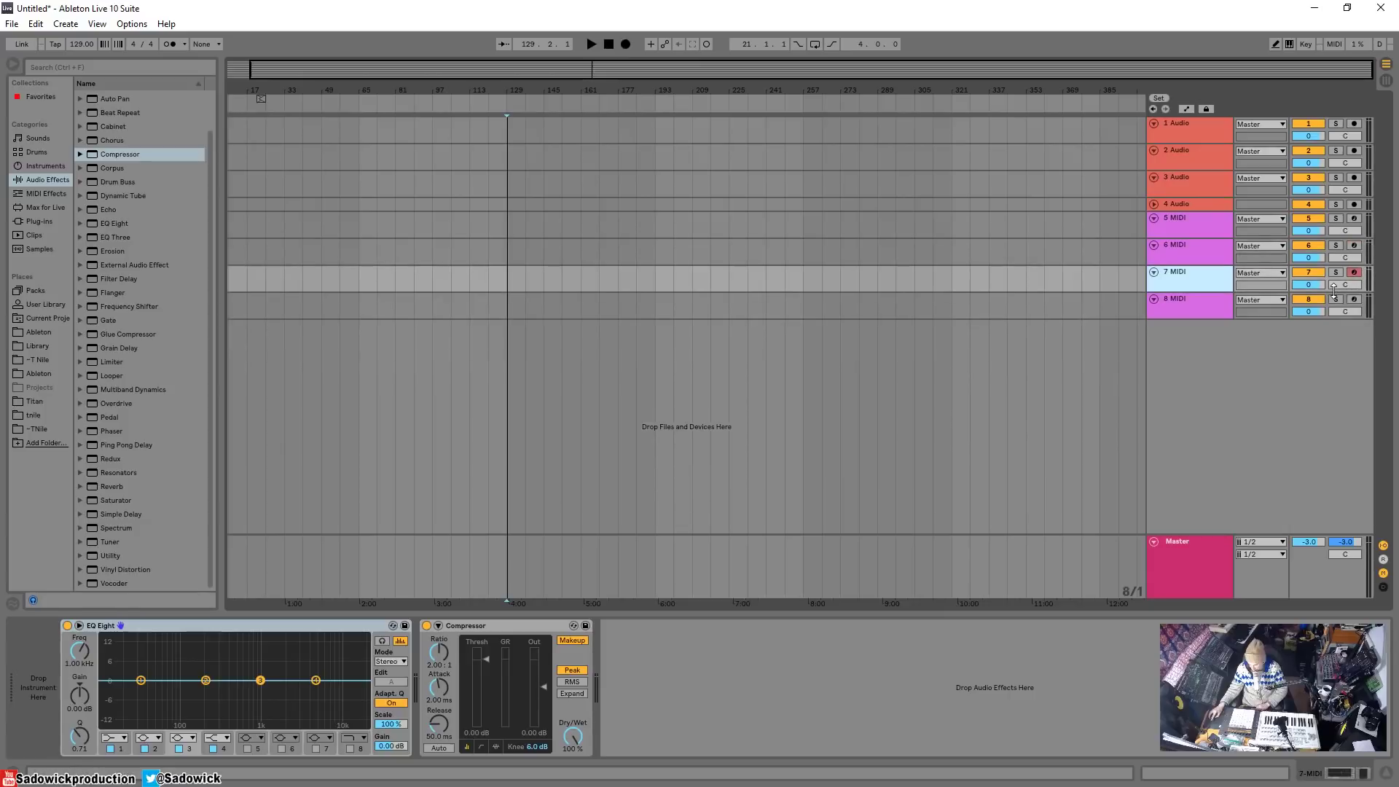
{"action": "left_click", "coordinate": [1155, 204]}
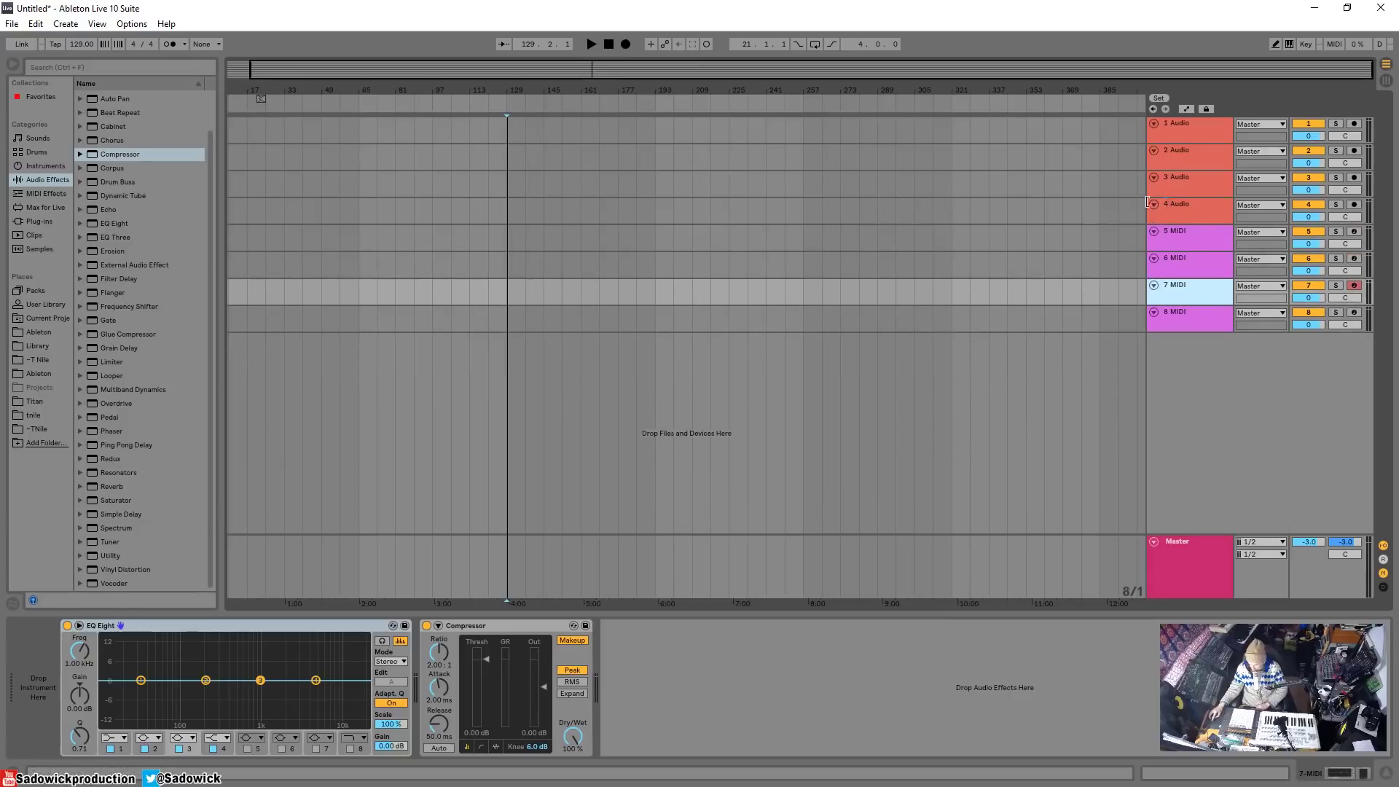
{"action": "left_click", "coordinate": [1169, 121]}
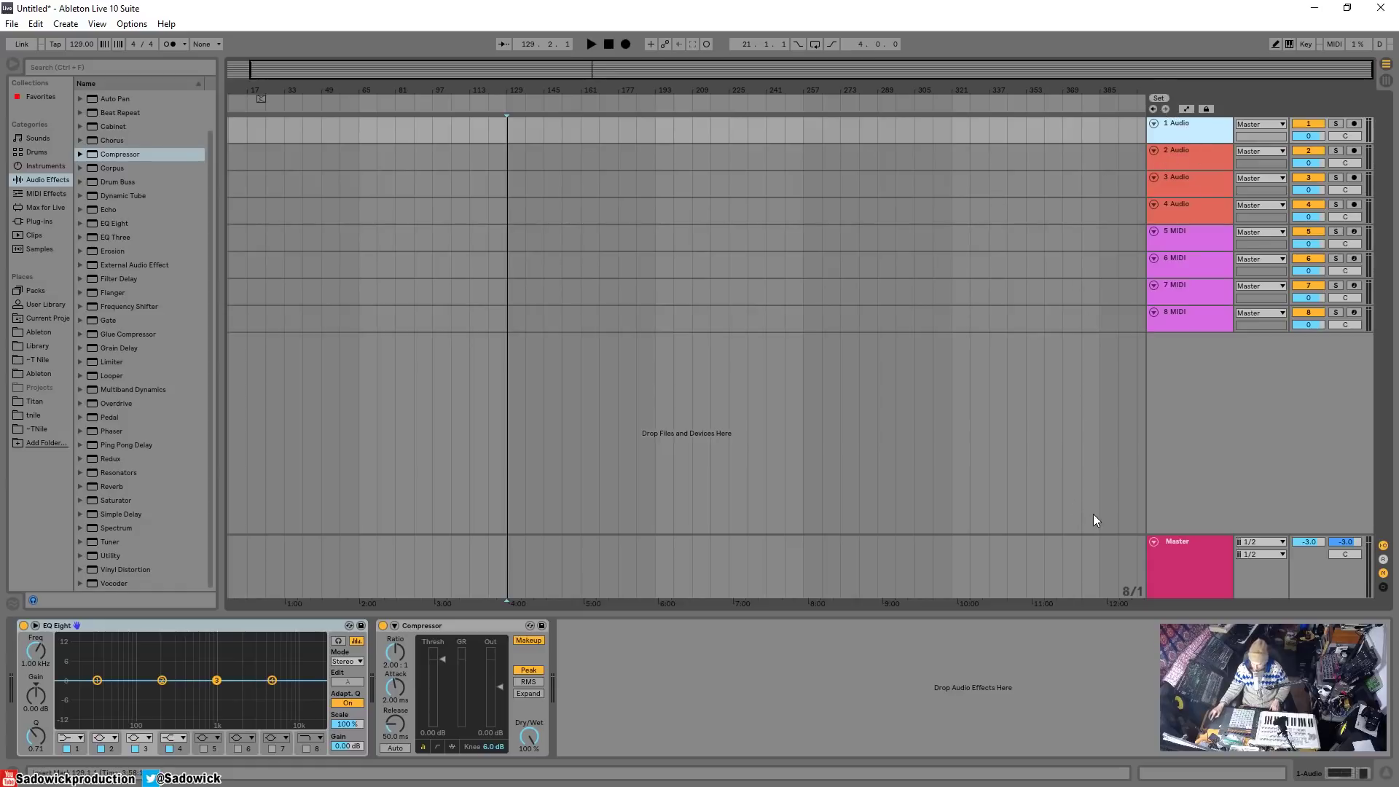
Insert a new audio track and move it above the other tracks as the first track
{"action": "right_click", "coordinate": [1228, 414]}
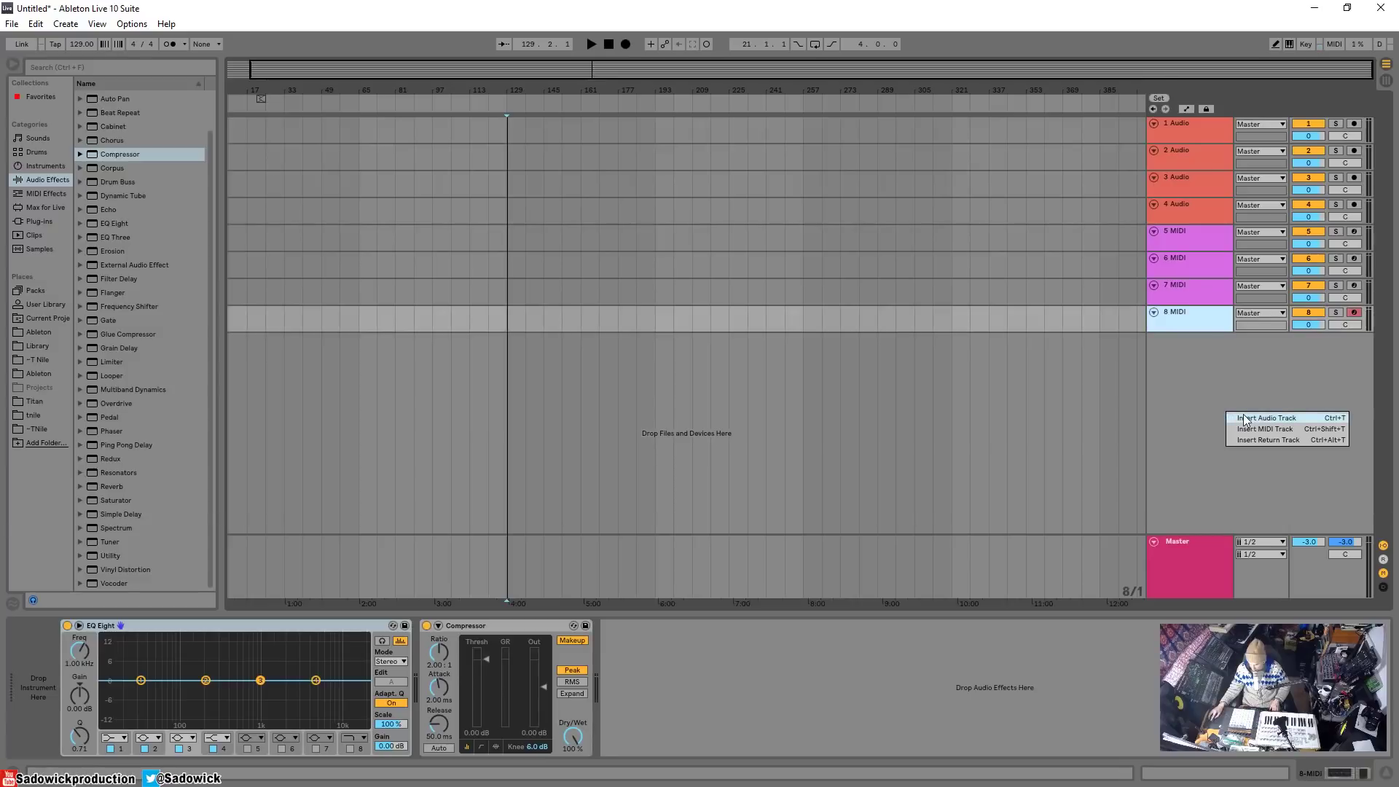
{"action": "left_click", "coordinate": [1240, 414]}
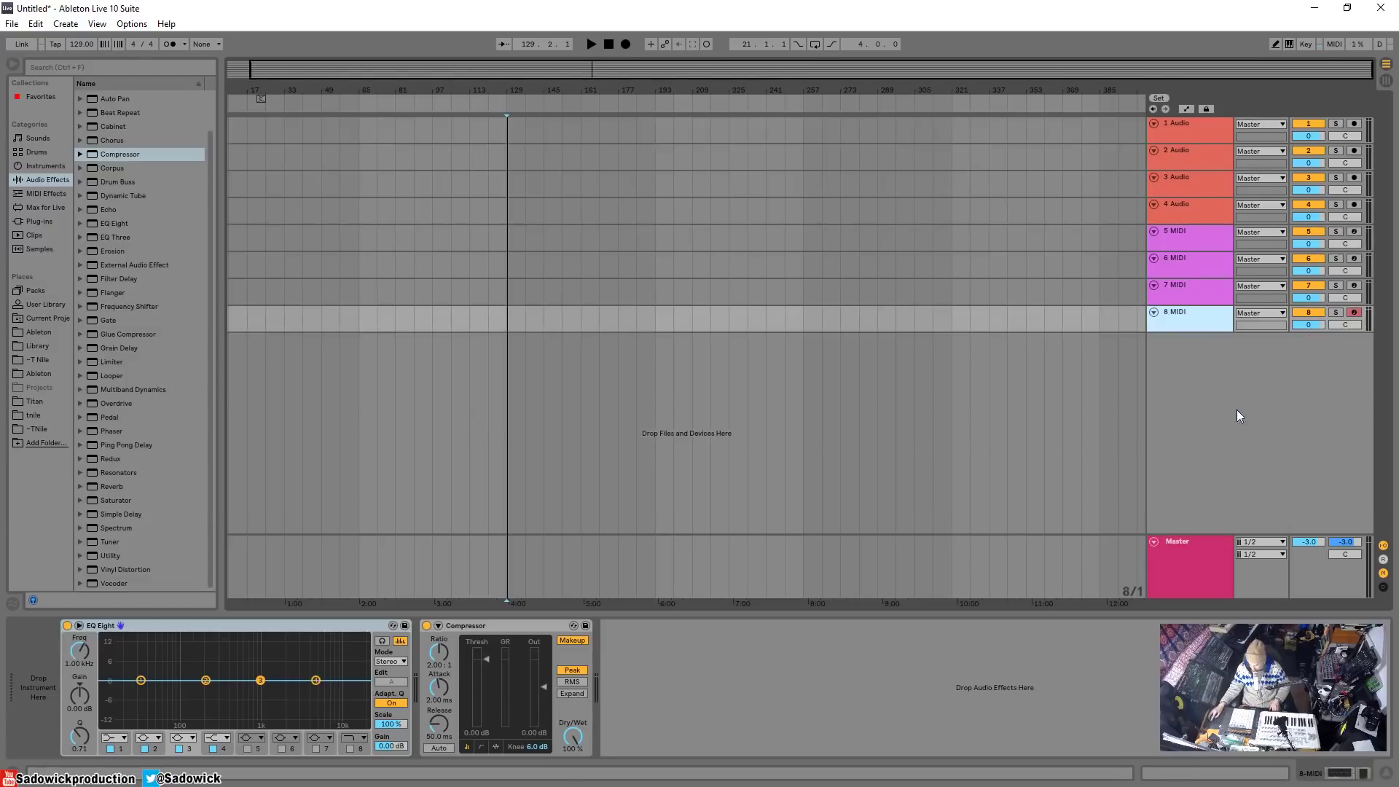
{"action": "left_click_drag", "start_coordinate": [1224, 127], "coordinate": [1222, 124]}
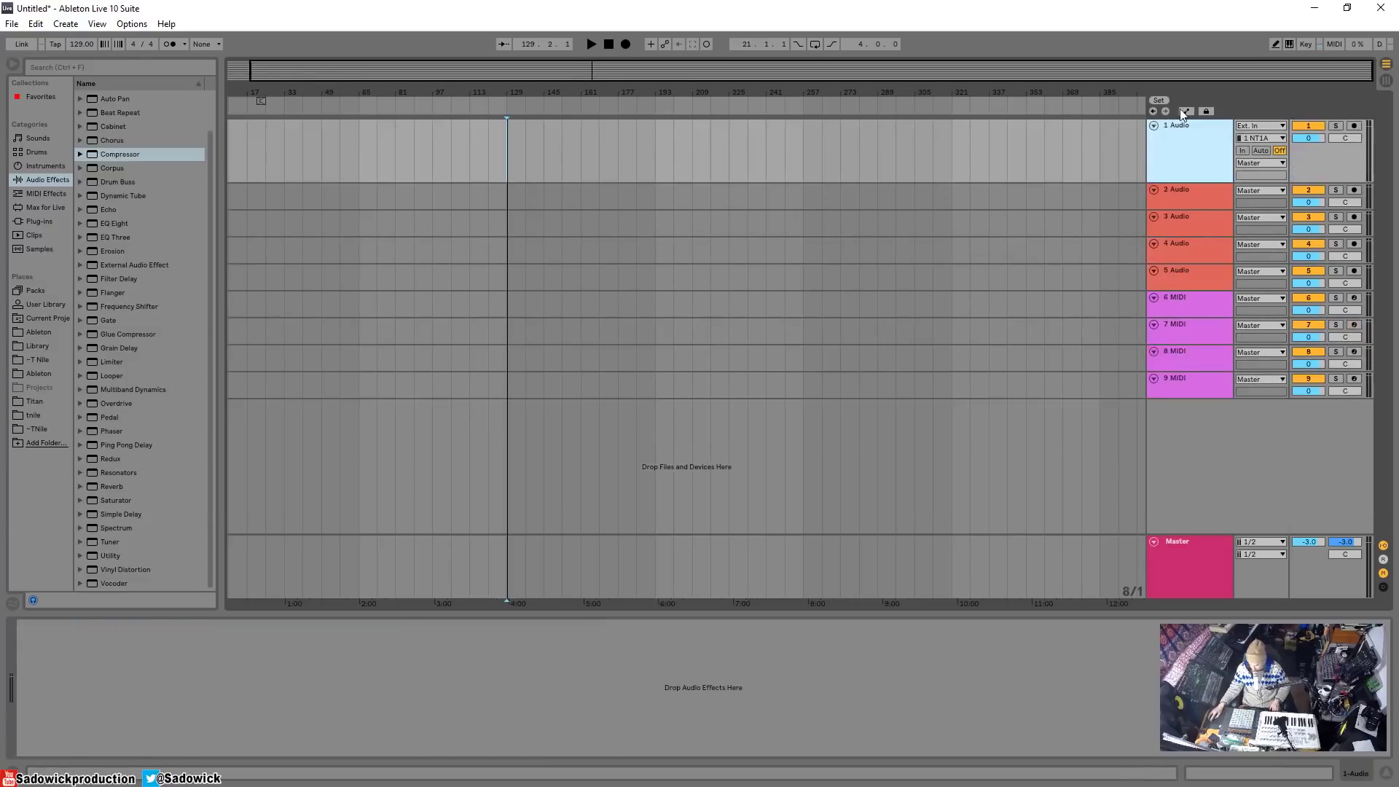
Rename the new first audio track with a row of dashes and reduce its height
{"action": "right_click", "coordinate": [1178, 124]}
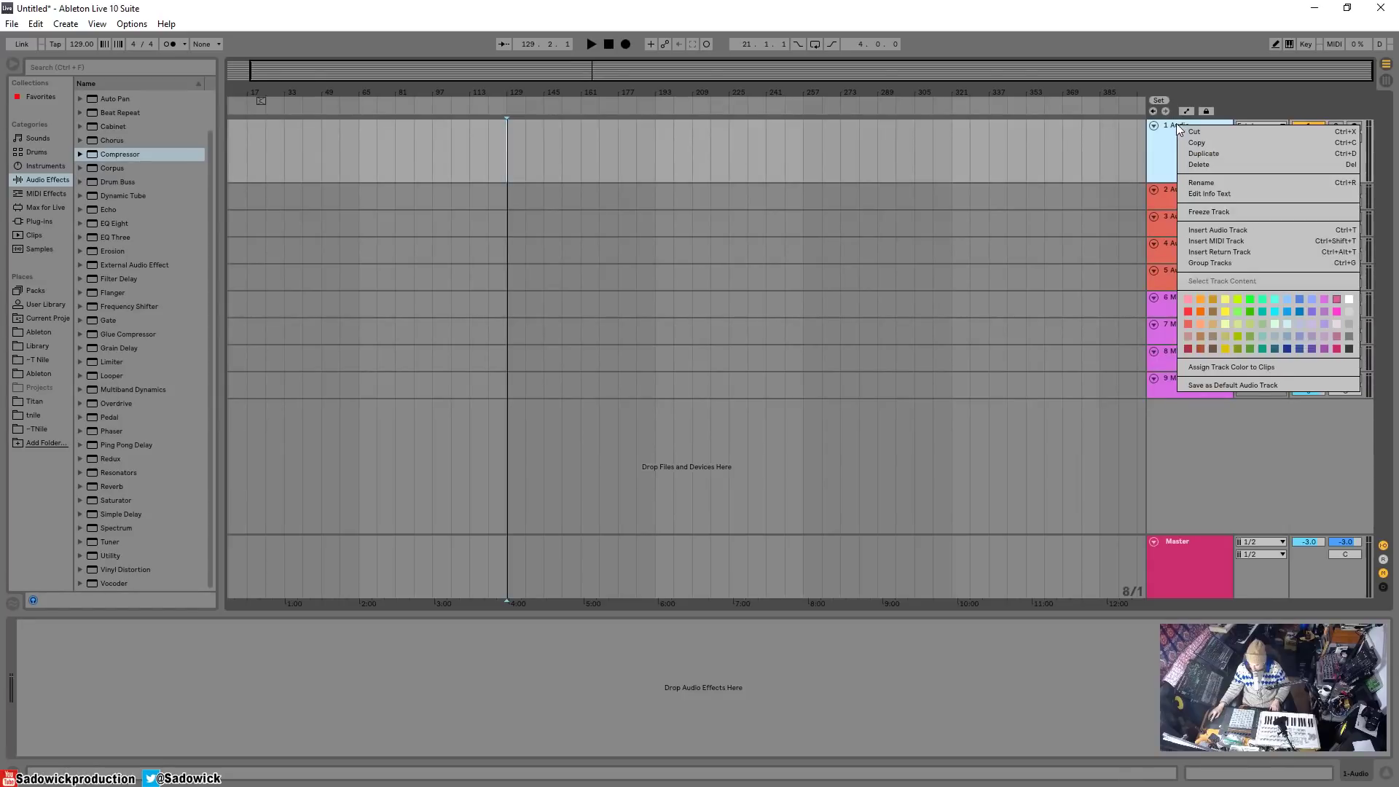
{"action": "left_click", "coordinate": [1211, 182]}
{"action": "type", "text": "---"}
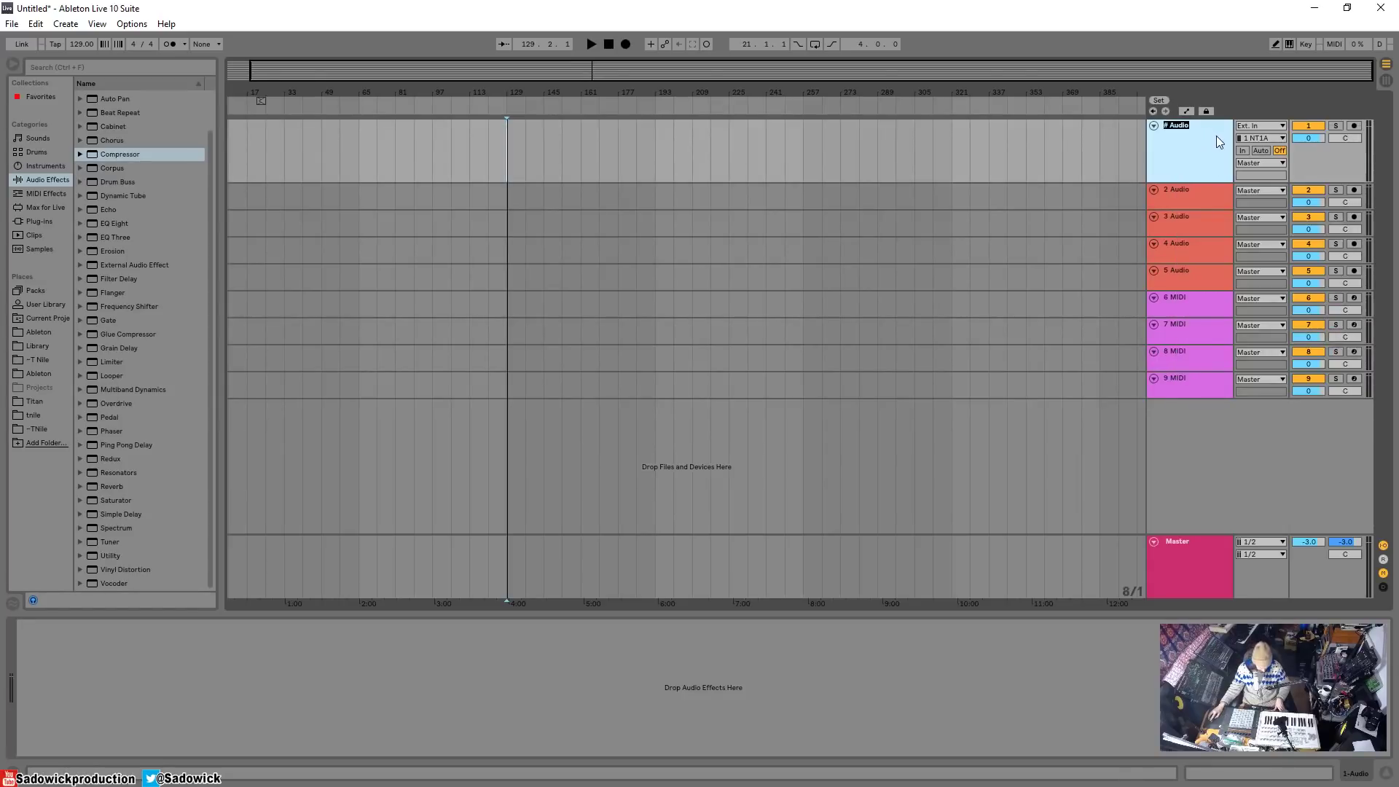
{"action": "type", "text": "----"}
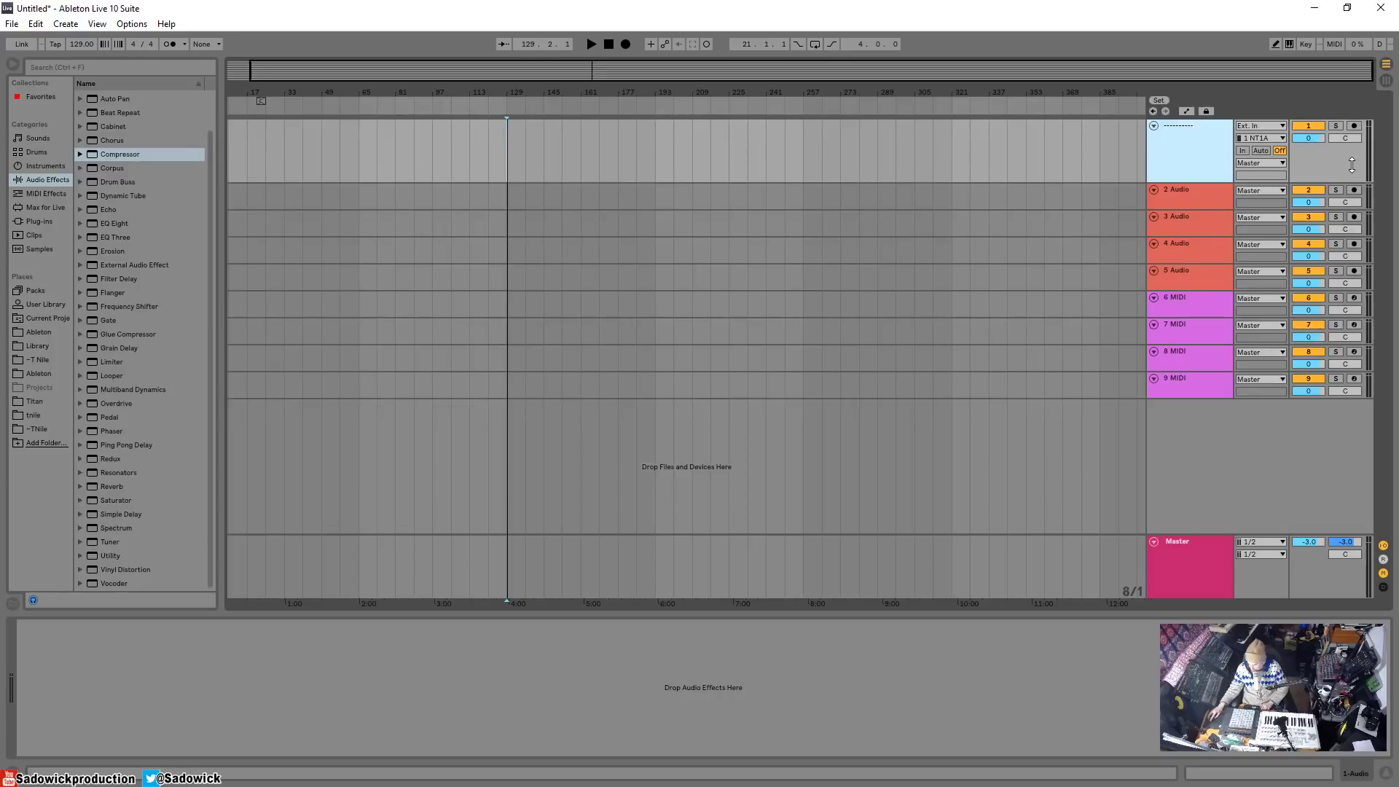
{"action": "left_click_drag", "start_coordinate": [1353, 166], "coordinate": [1354, 155]}
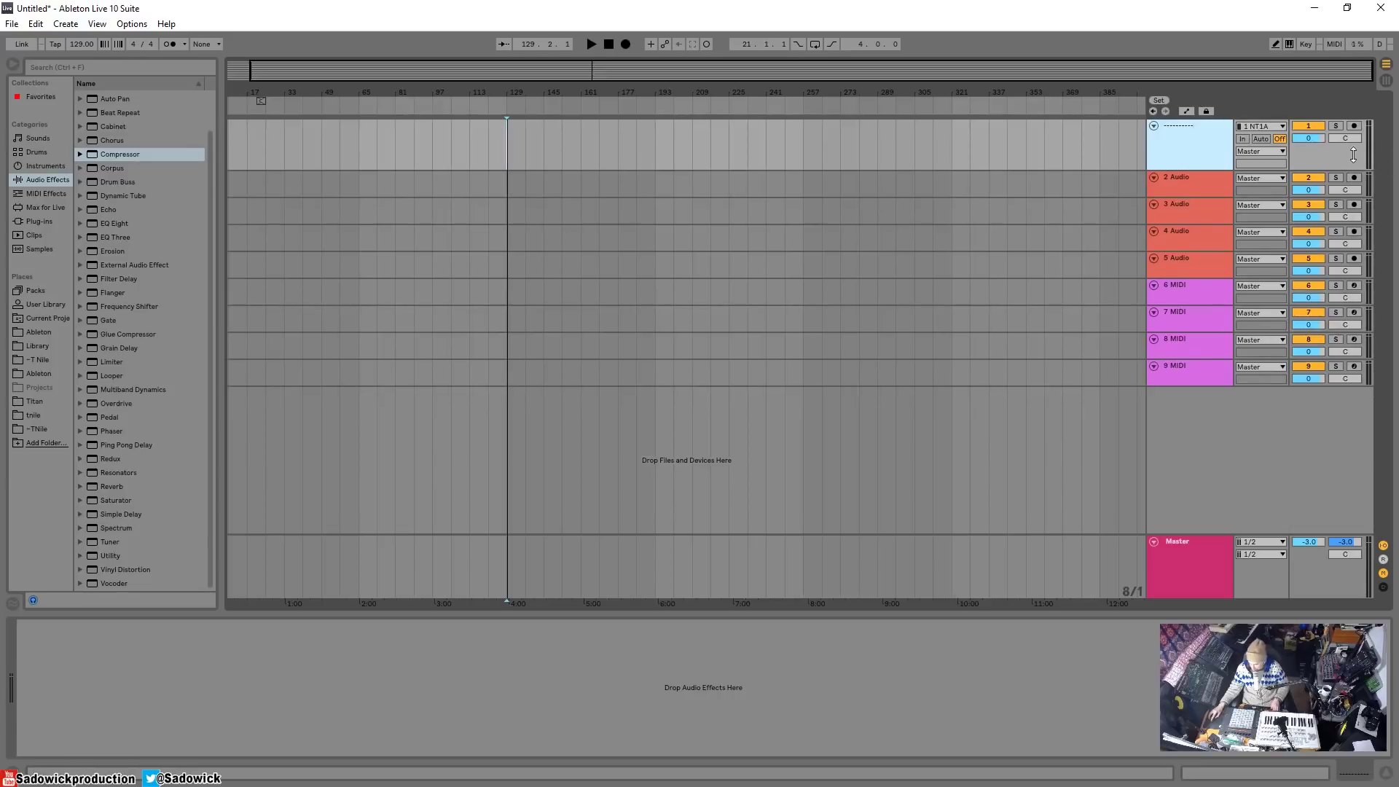
Colour the dashed divider track white, deactivate it, and reduce its height further
{"action": "right_click", "coordinate": [1173, 127]}
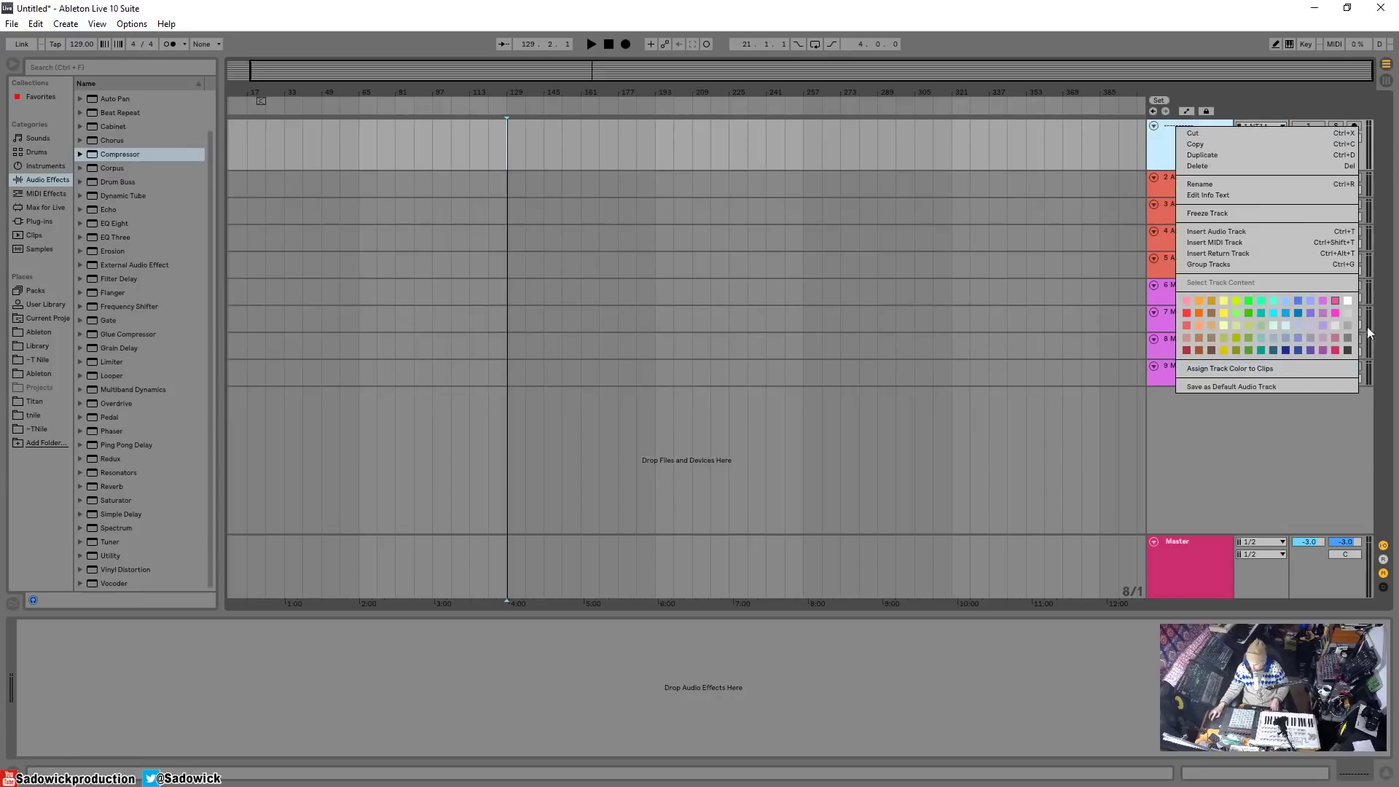
{"action": "left_click", "coordinate": [1349, 301]}
{"action": "left_click_drag", "start_coordinate": [1322, 156], "coordinate": [1319, 148]}
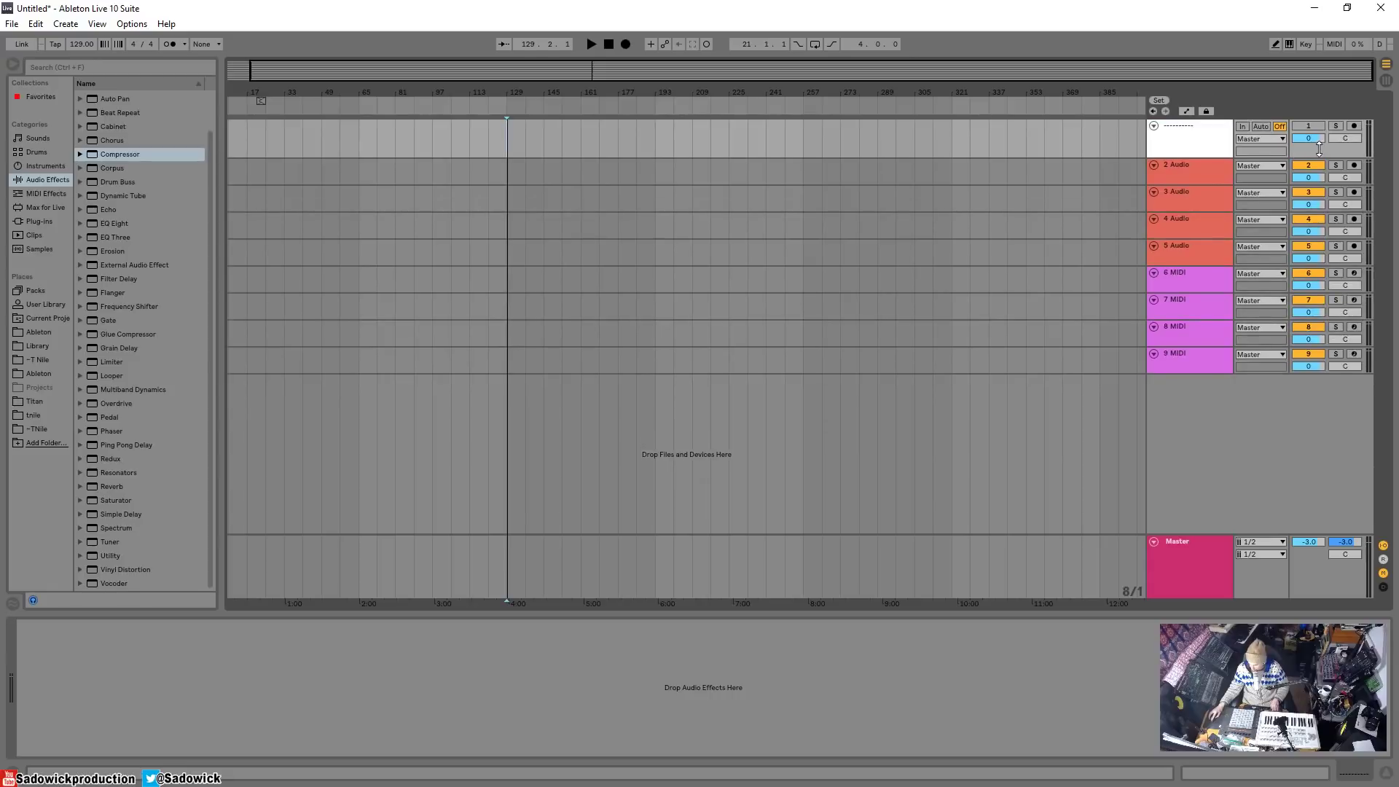
Insert another audio track above the dashed divider, with monitoring set to In, the track deactivated and its height increased
{"action": "right_click", "coordinate": [1186, 447]}
{"action": "left_click", "coordinate": [1203, 453]}
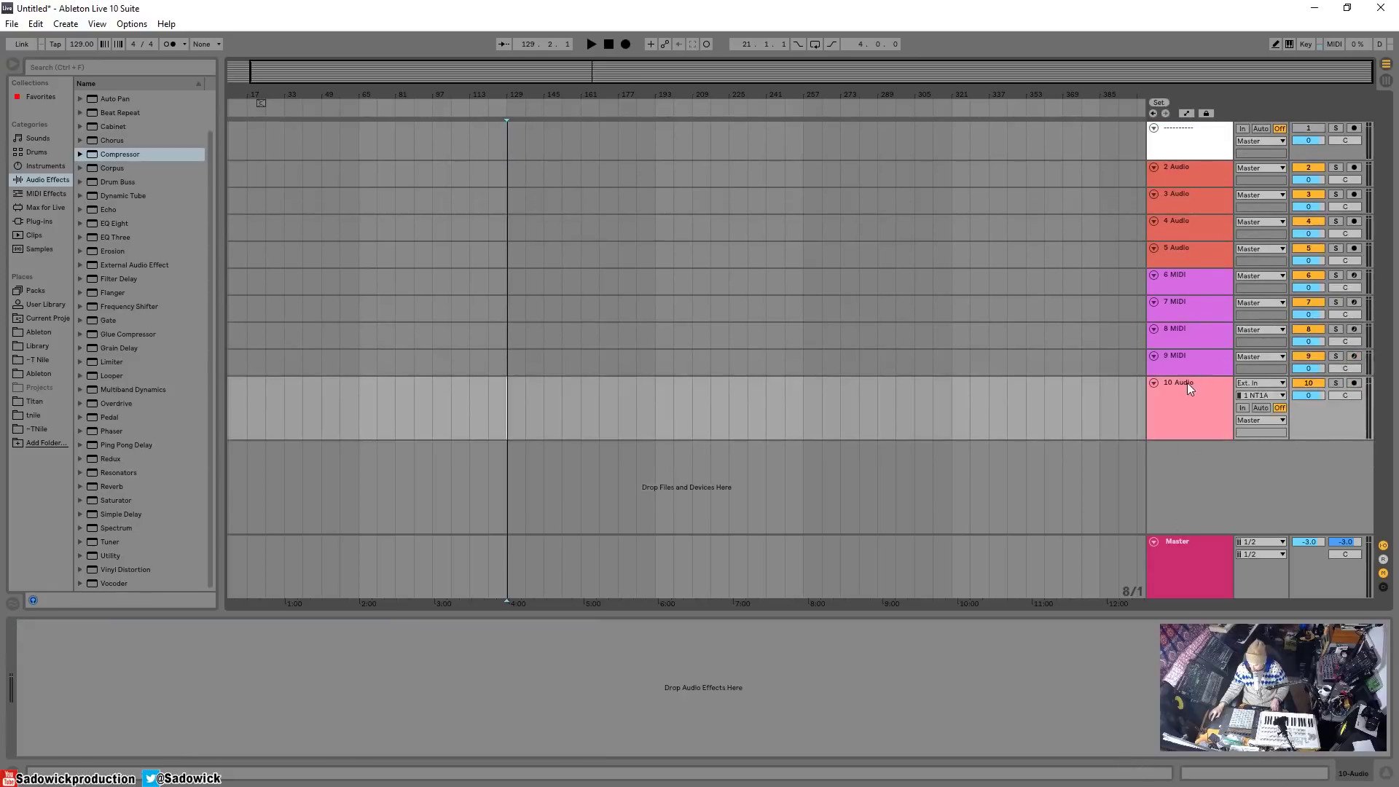
{"action": "left_click_drag", "start_coordinate": [1190, 389], "coordinate": [1234, 124]}
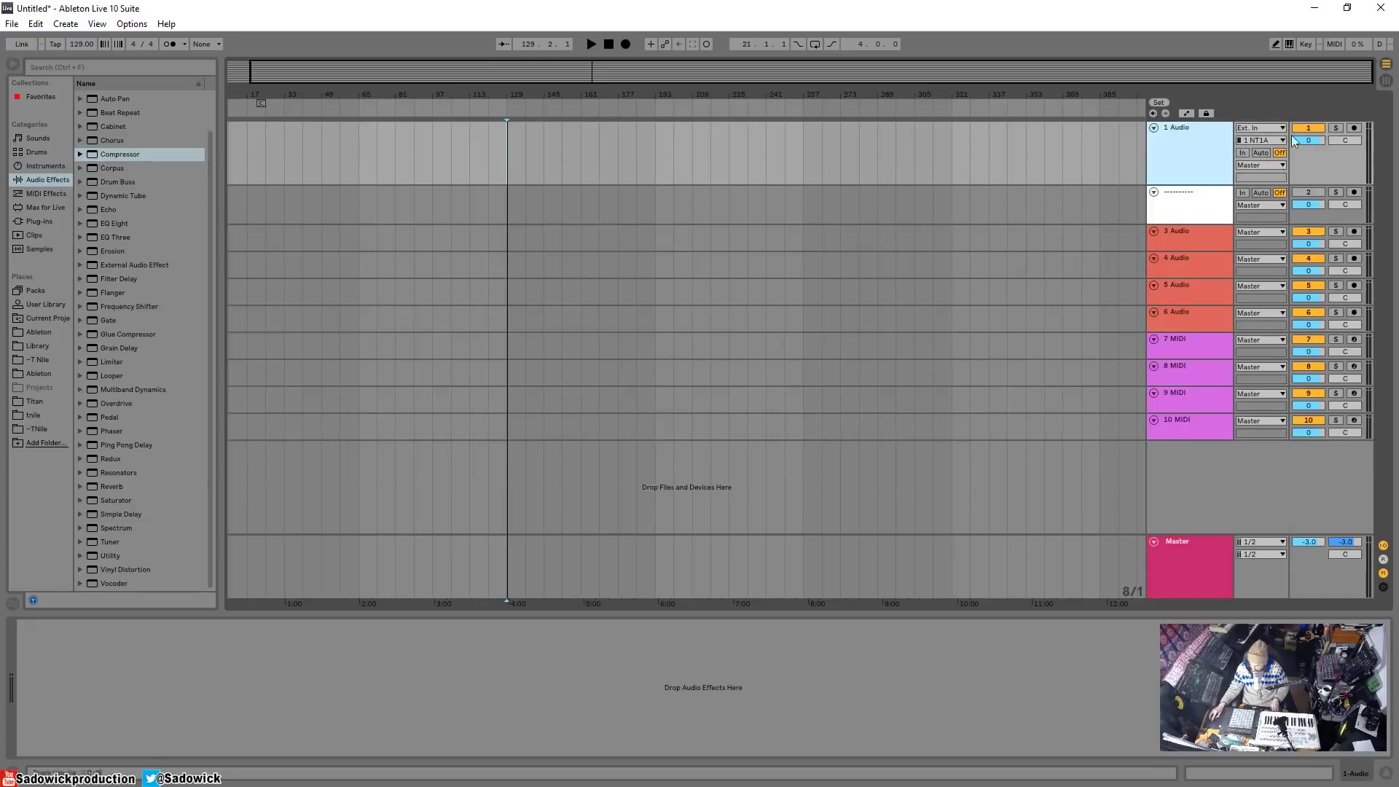
{"action": "left_click", "coordinate": [1246, 152]}
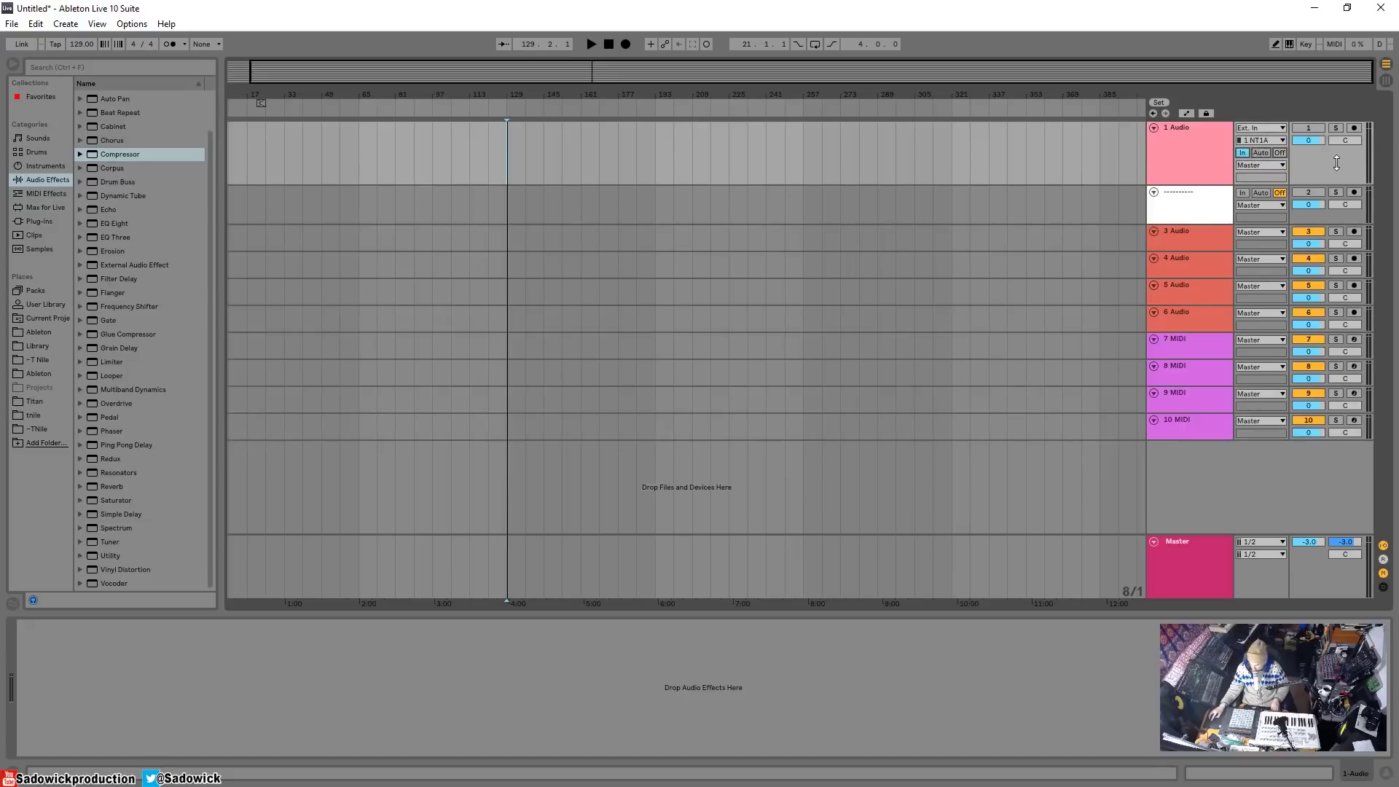
{"action": "left_click_drag", "start_coordinate": [1347, 161], "coordinate": [1343, 179]}
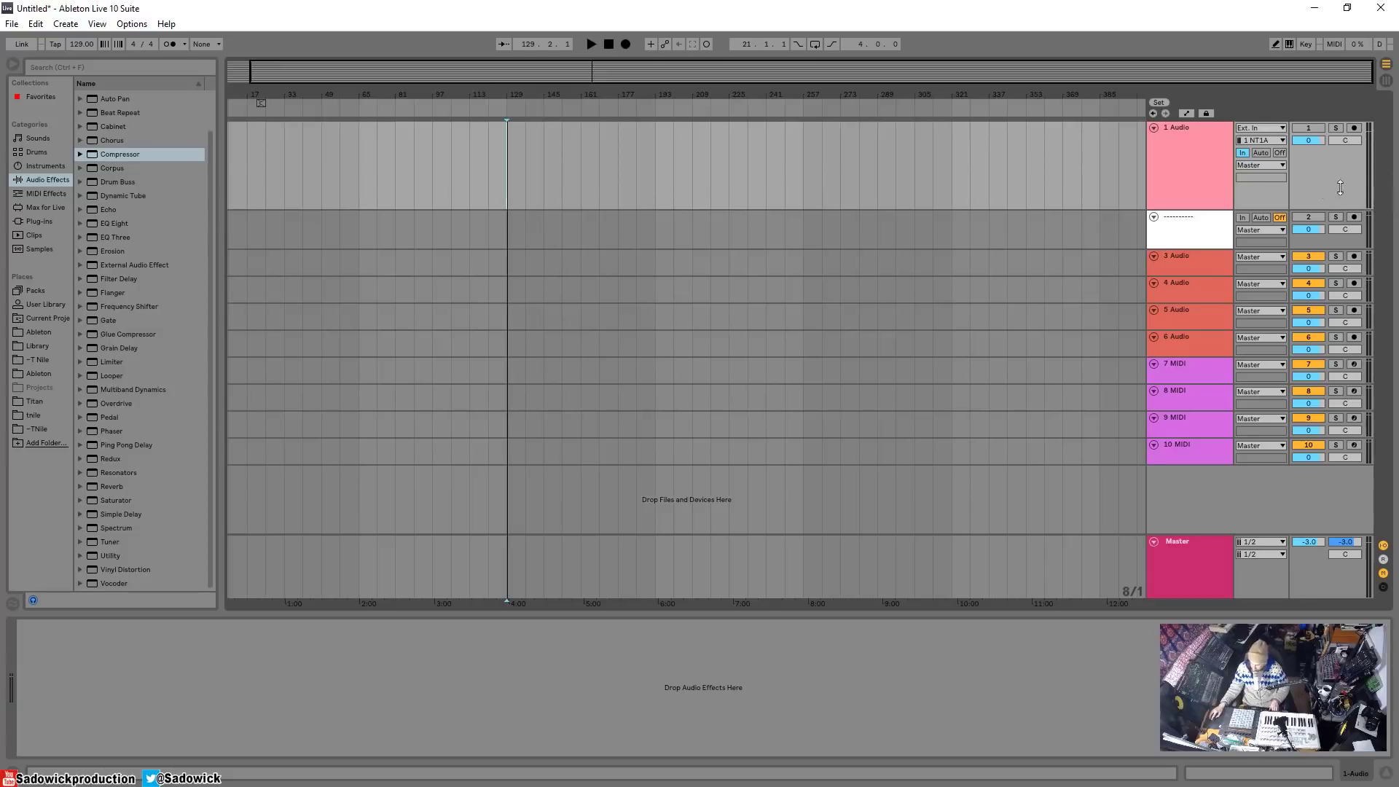
Duplicate the 1 Audio track and set the copy's input channel to 5/6 SM57 stereo
{"action": "right_click", "coordinate": [1317, 166]}
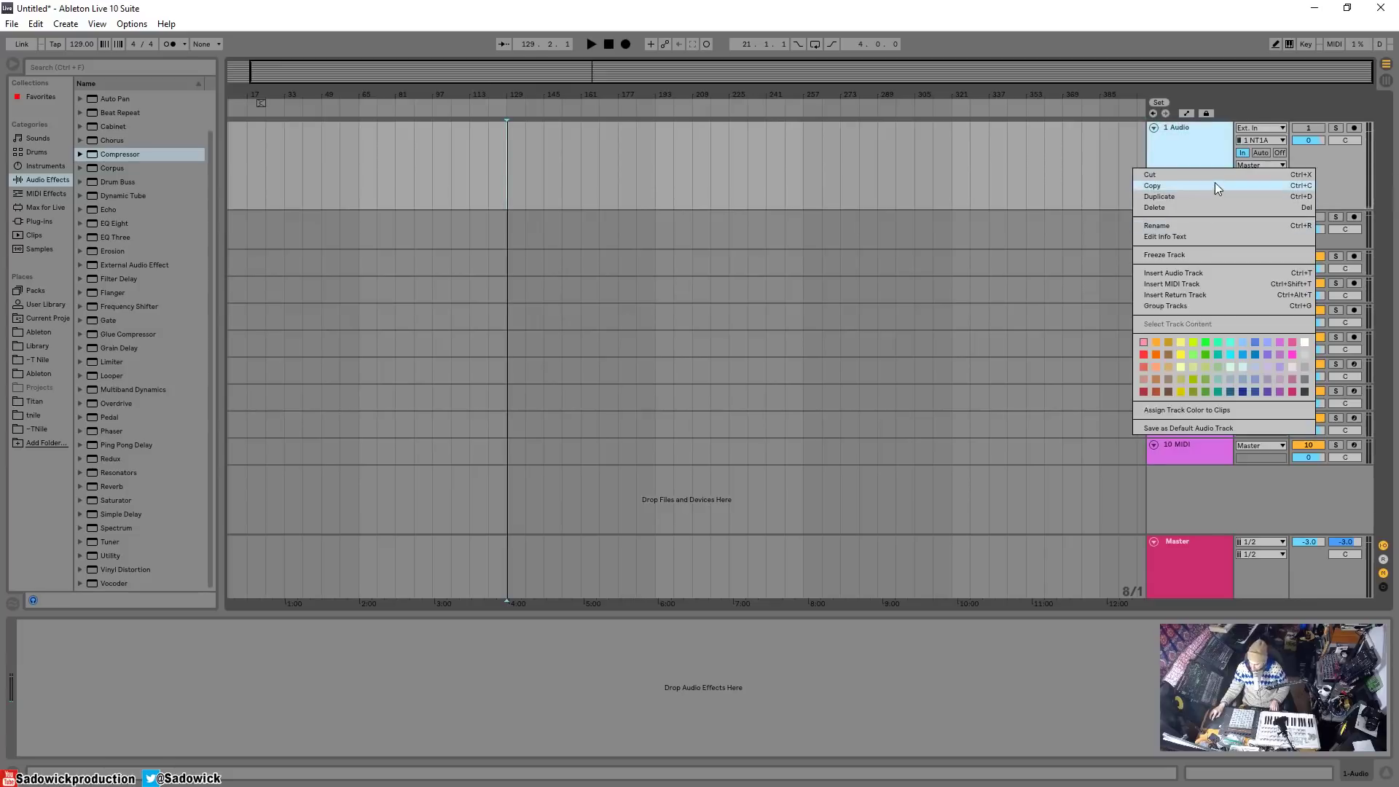
{"action": "left_click", "coordinate": [1248, 196]}
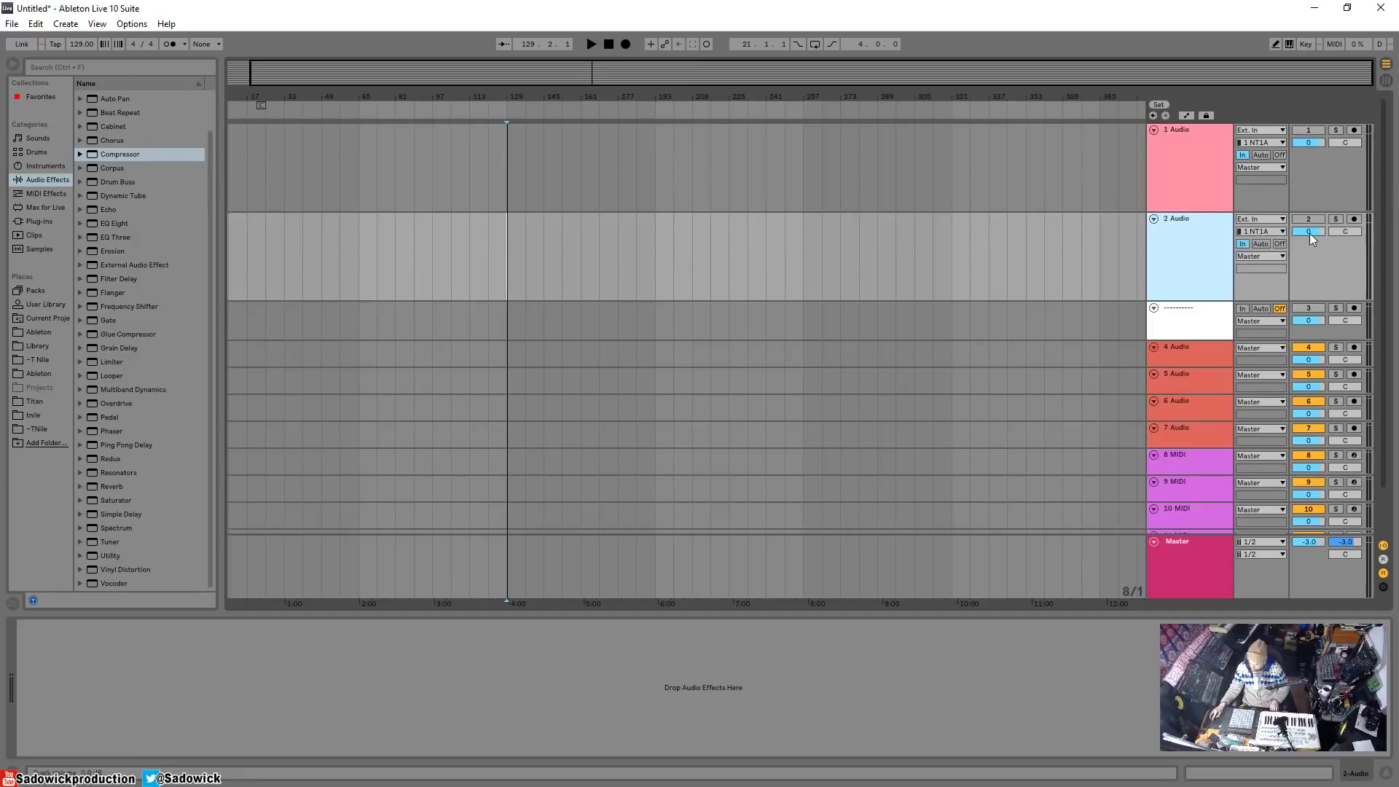
{"action": "left_click", "coordinate": [1261, 231]}
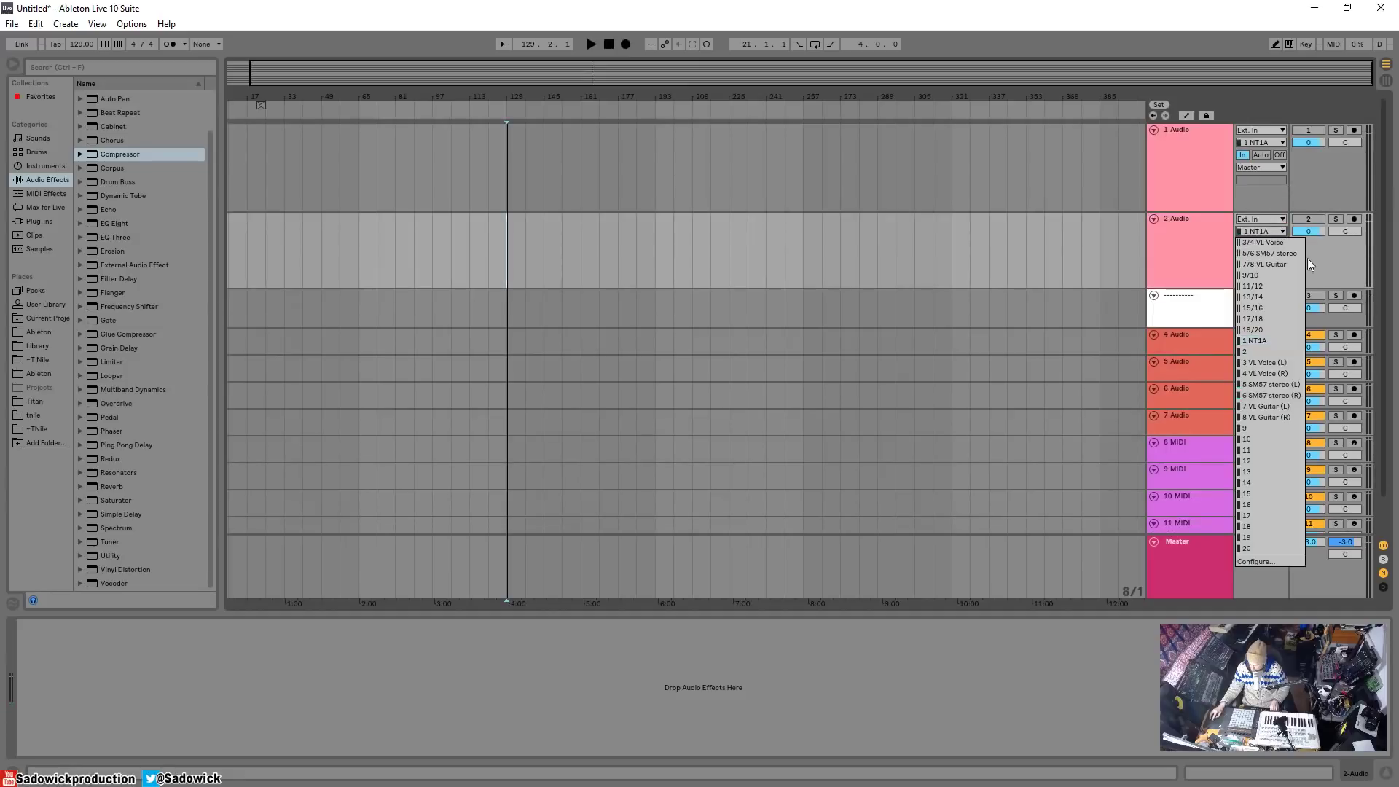
{"action": "left_click", "coordinate": [1288, 255]}
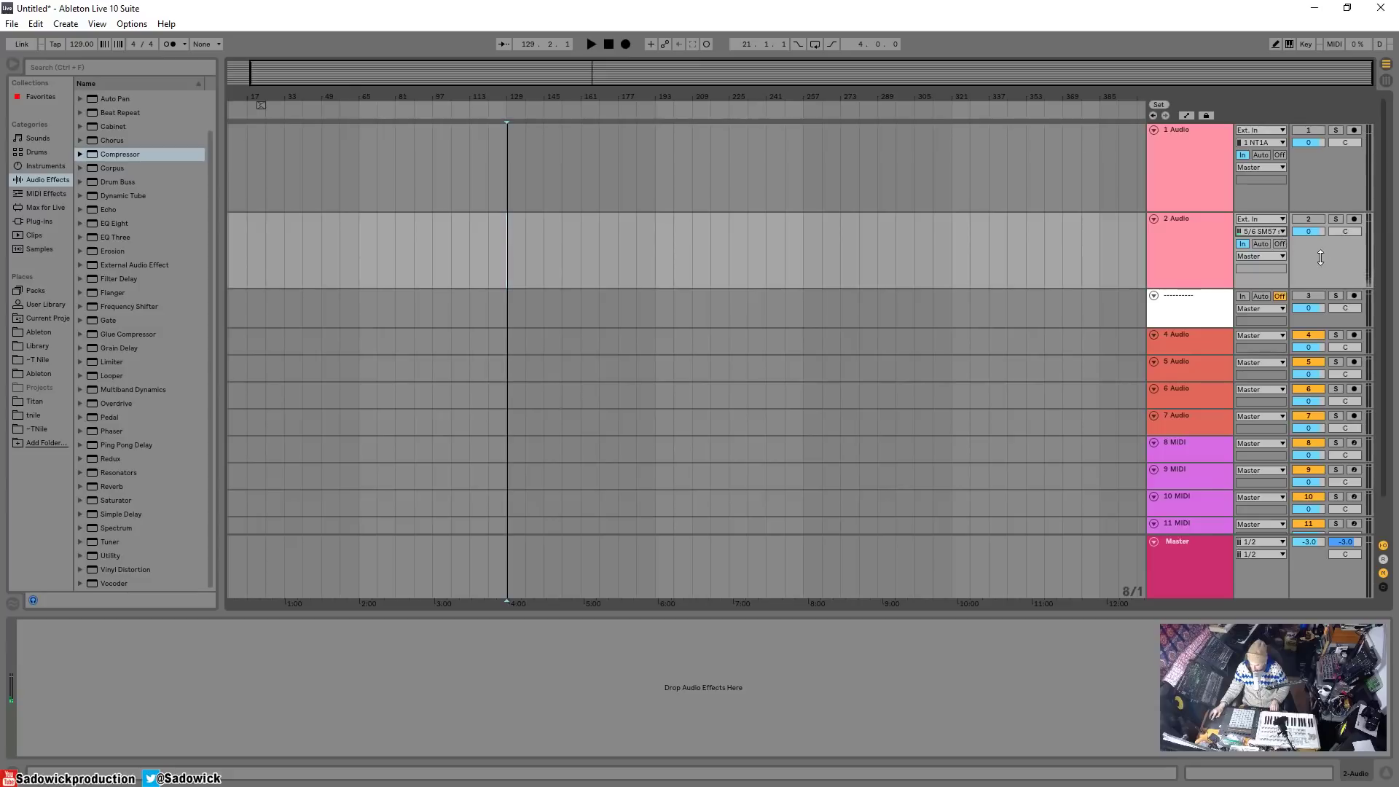
Duplicate the 2 Audio track and set the copy's input channel to 3/4 VL Voice
{"action": "right_click", "coordinate": [1321, 257]}
{"action": "left_click", "coordinate": [1308, 282]}
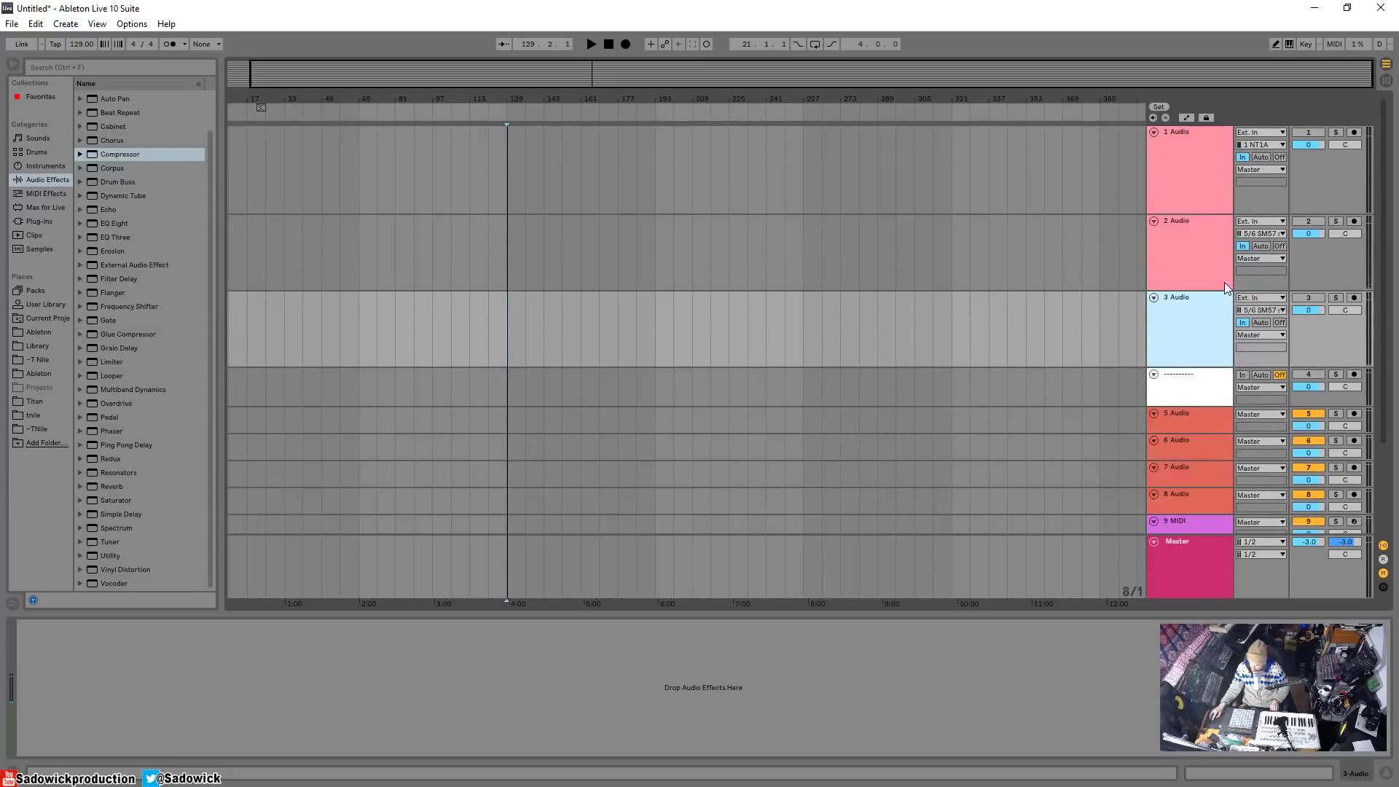
{"action": "left_click", "coordinate": [1281, 311]}
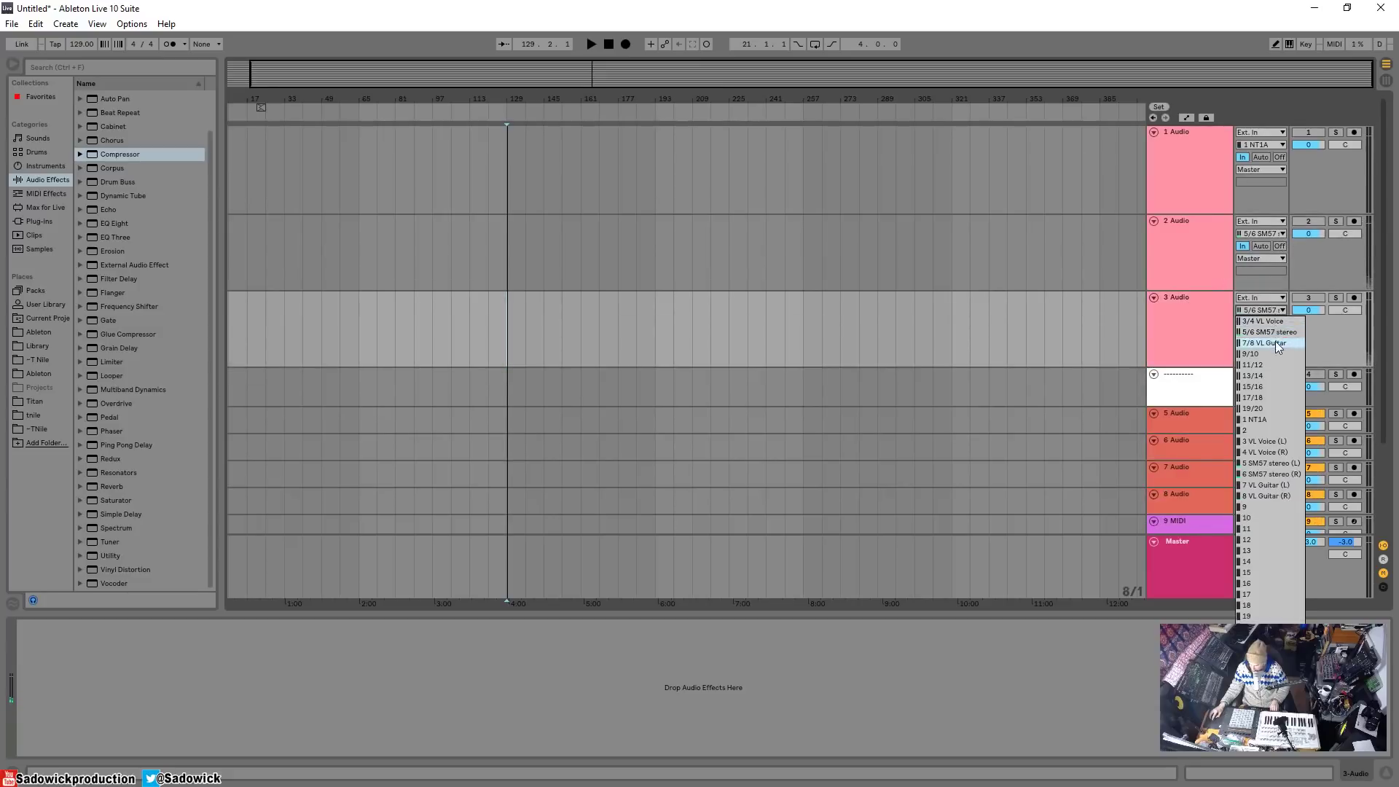
{"action": "left_click", "coordinate": [1280, 321]}
Duplicate the 3 Audio track and set the copy's input channel to 7/8 VL Guitar
{"action": "right_click", "coordinate": [1167, 328]}
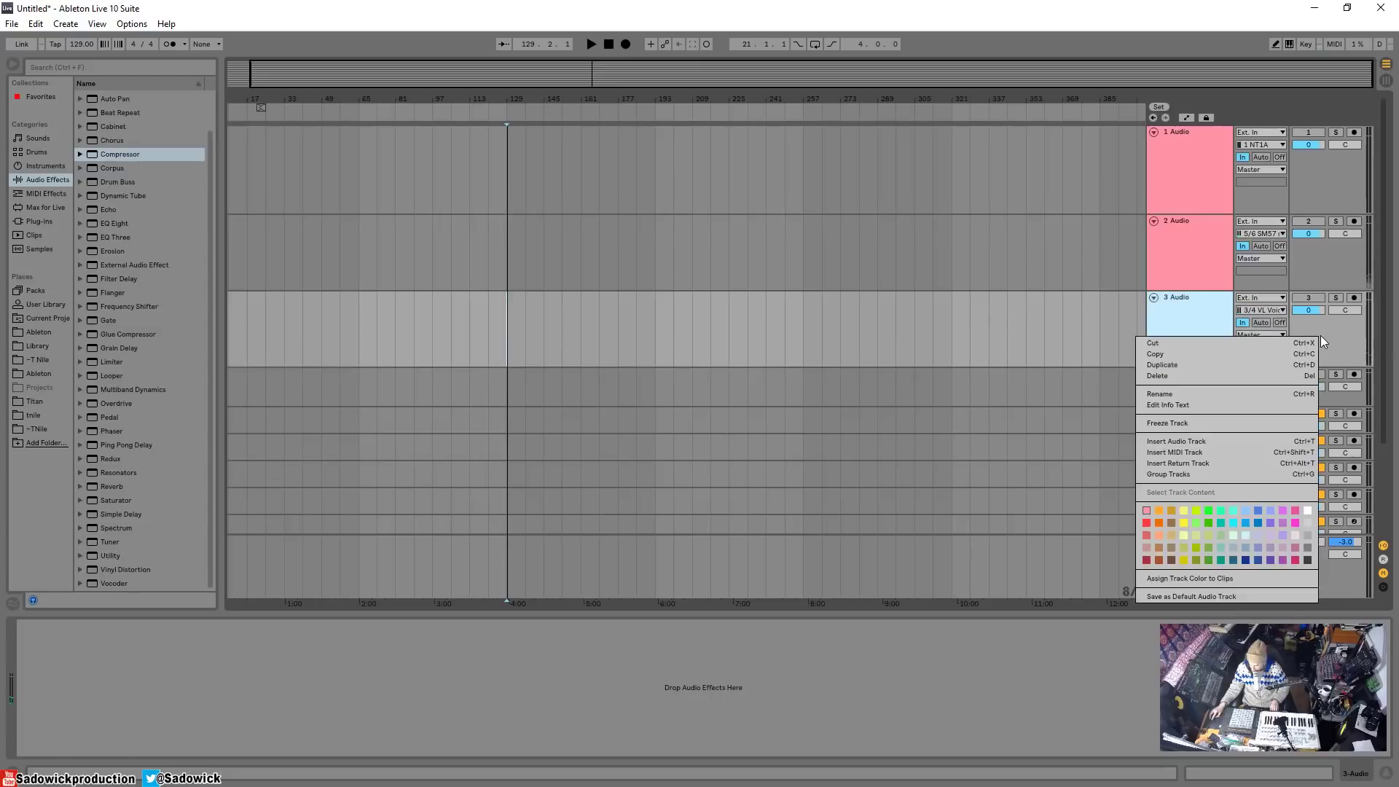
{"action": "left_click", "coordinate": [1243, 368]}
{"action": "left_click", "coordinate": [1260, 371]}
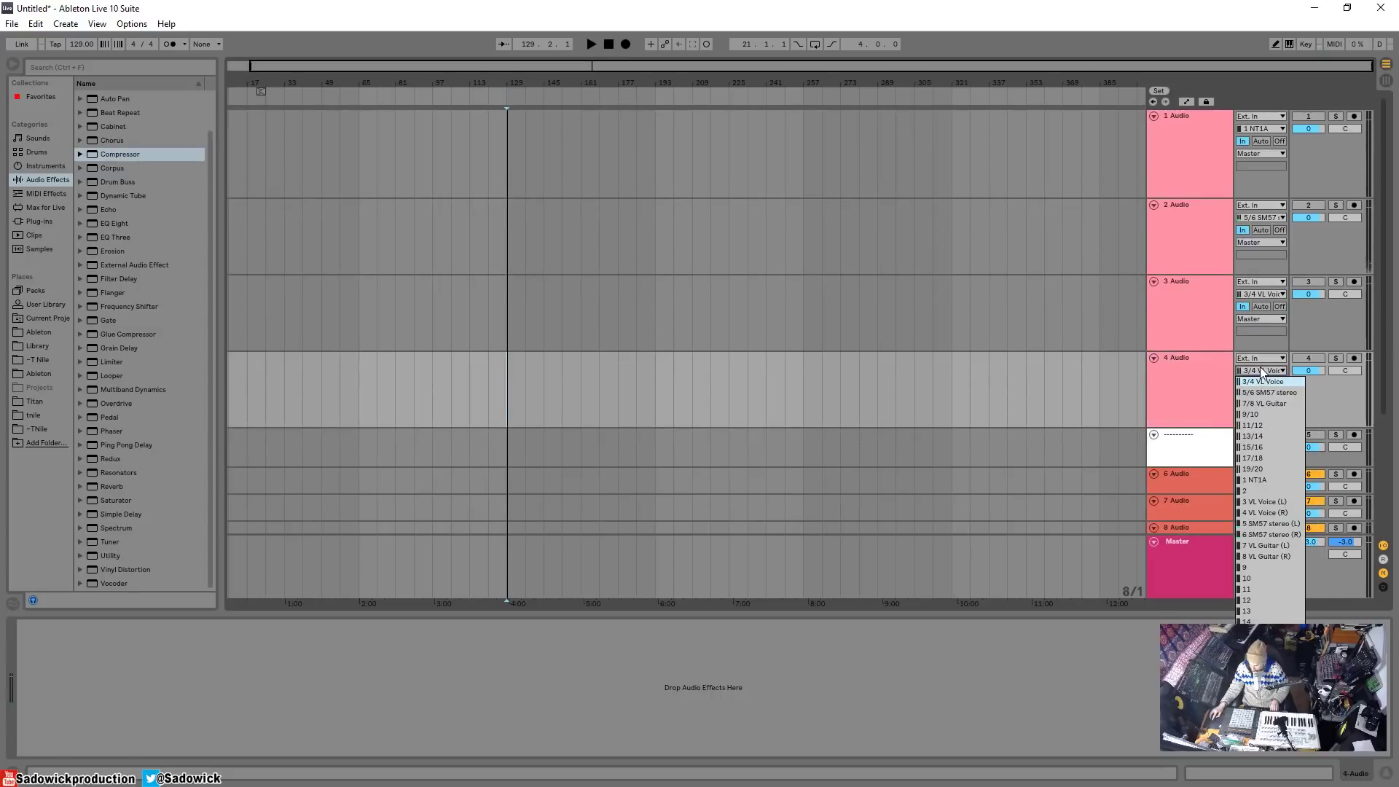
{"action": "left_click", "coordinate": [1269, 403]}
Duplicate the 4 Audio track and delete the copy again
{"action": "right_click", "coordinate": [1315, 379]}
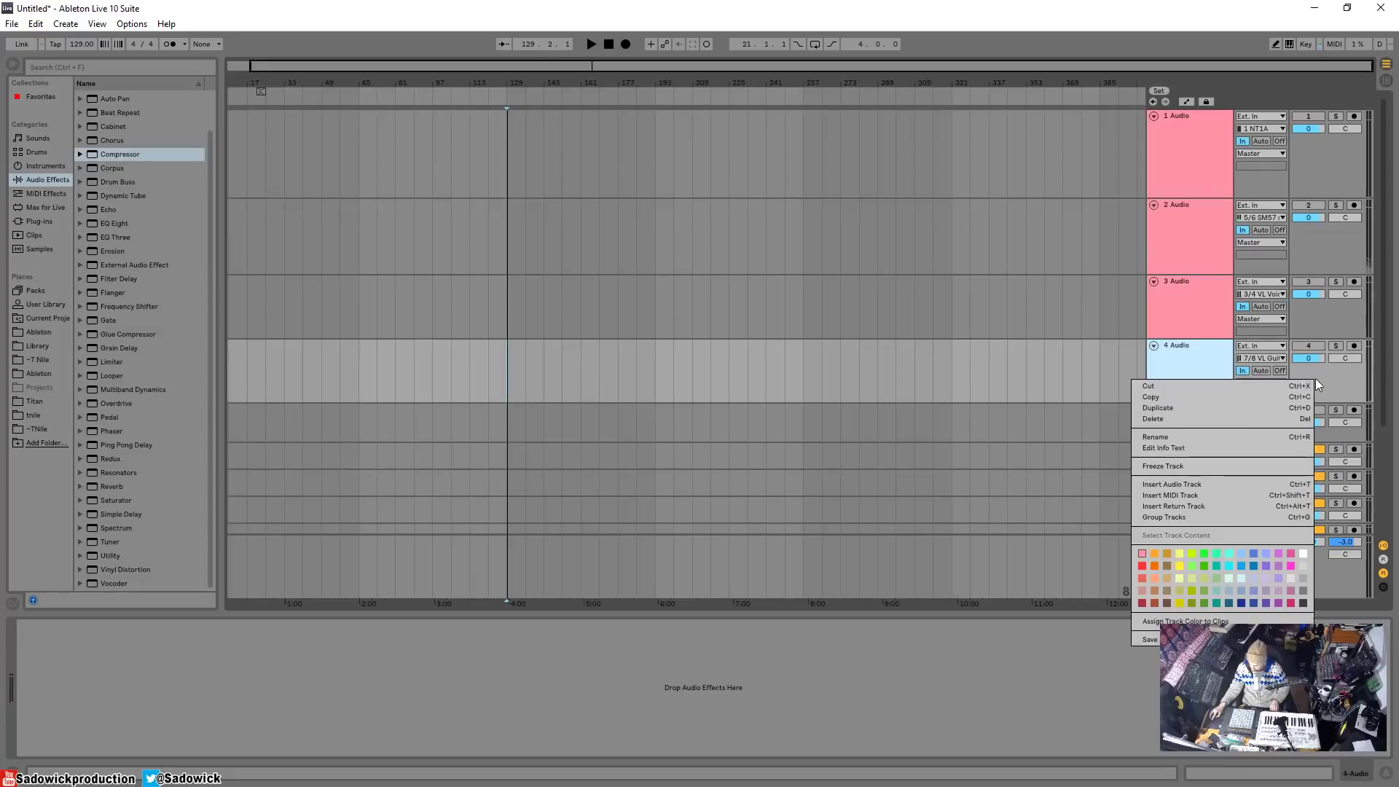
{"action": "left_click", "coordinate": [1236, 409]}
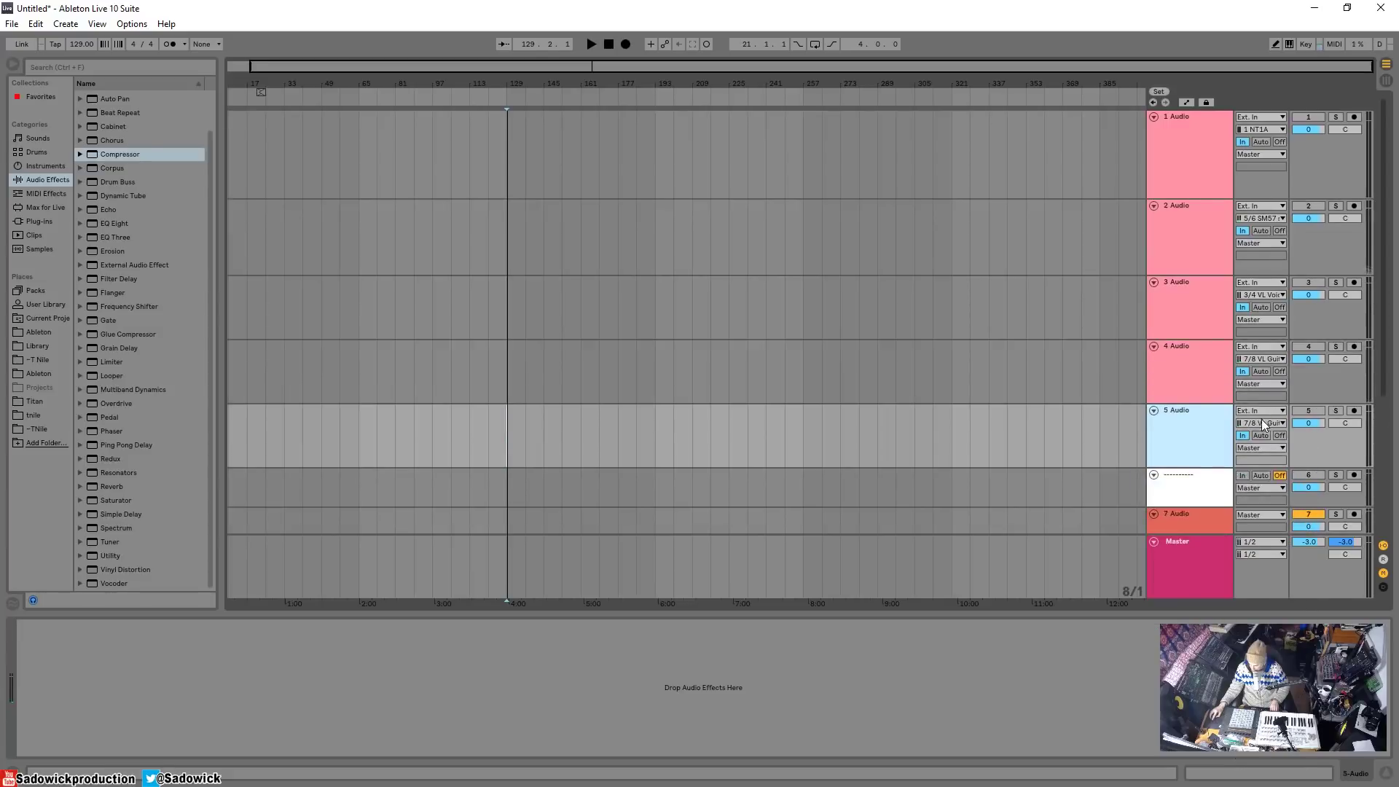
{"action": "left_click", "coordinate": [1261, 421]}
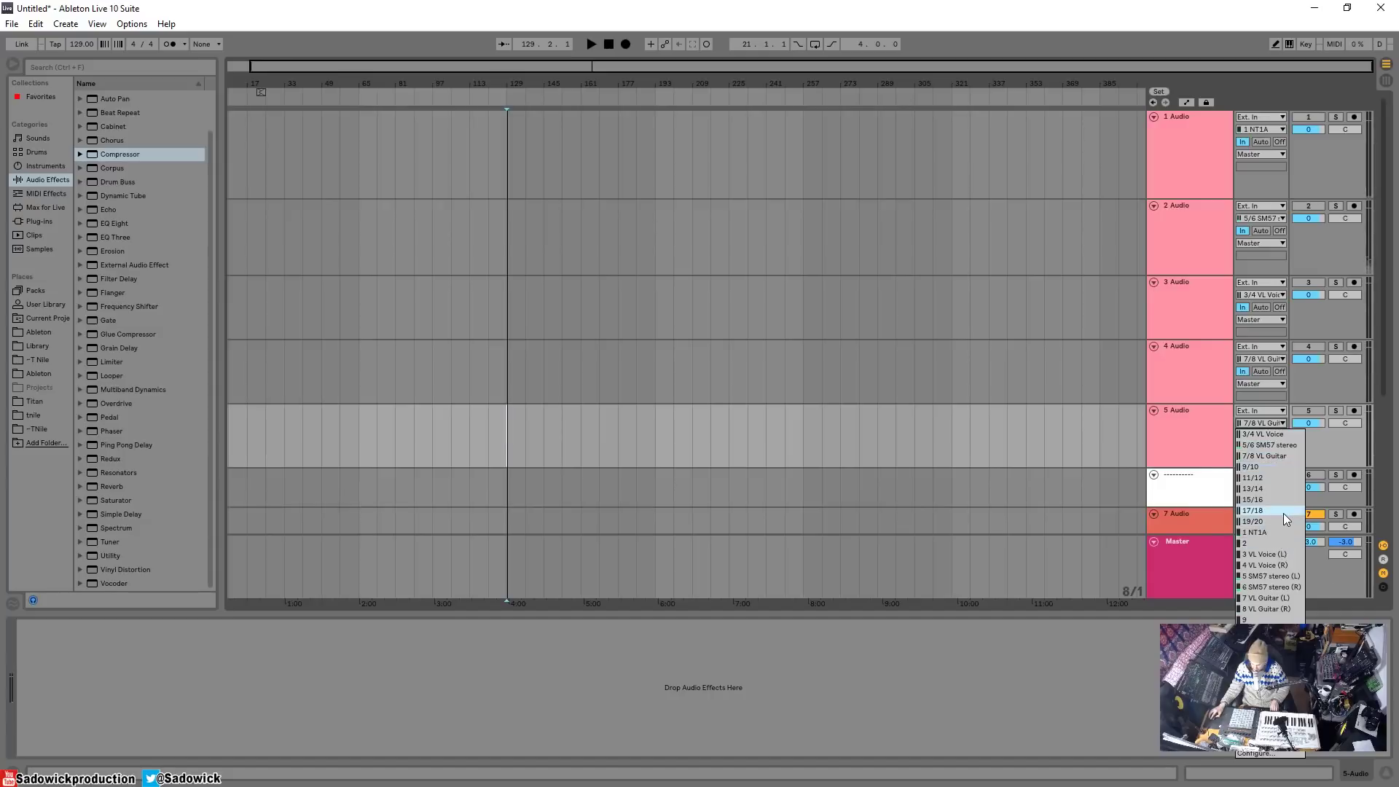
{"action": "left_click", "coordinate": [1339, 453]}
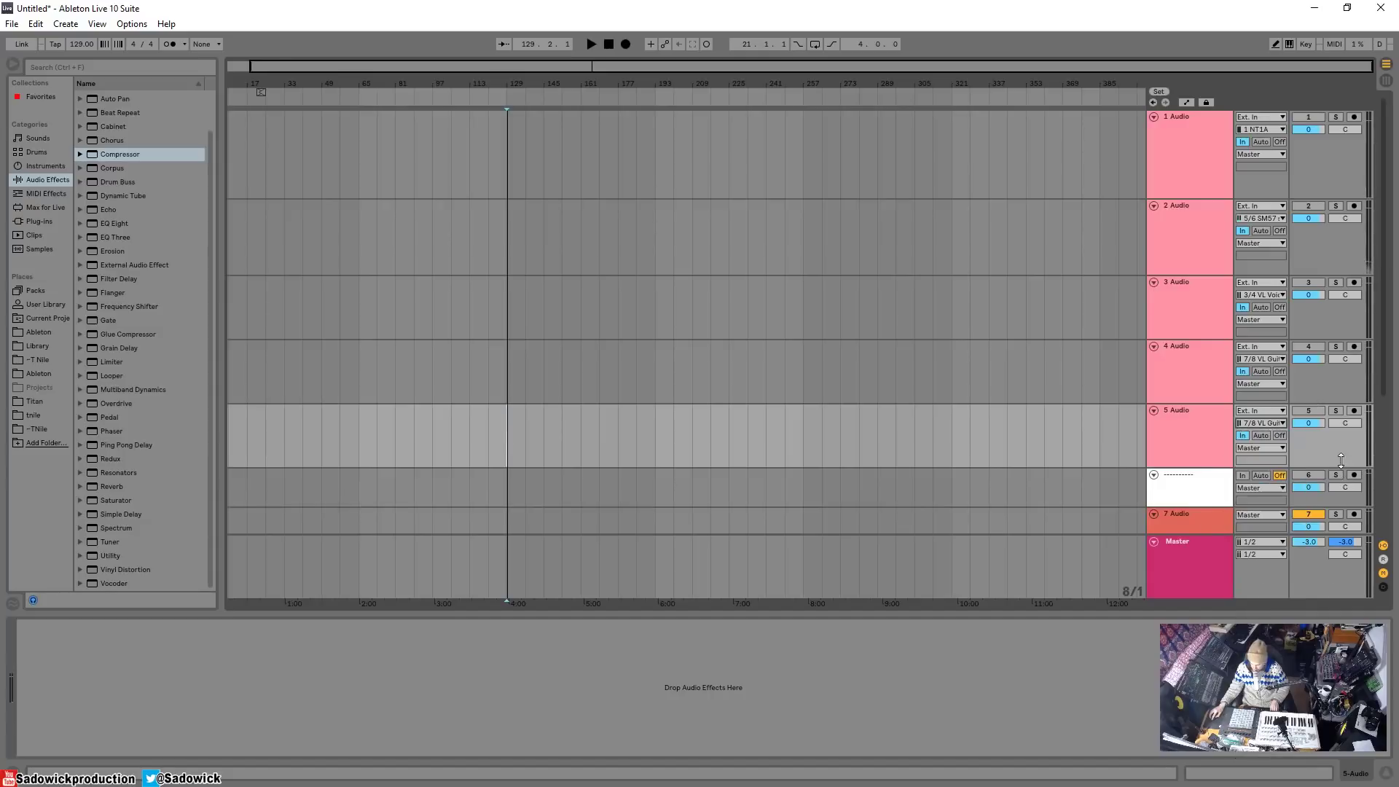
{"action": "right_click", "coordinate": [1200, 410]}
{"action": "left_click", "coordinate": [1222, 449]}
Reduce the heights of the four pink input tracks above the dashed divider to match each other
{"action": "left_click_drag", "start_coordinate": [1327, 379], "coordinate": [1327, 369]}
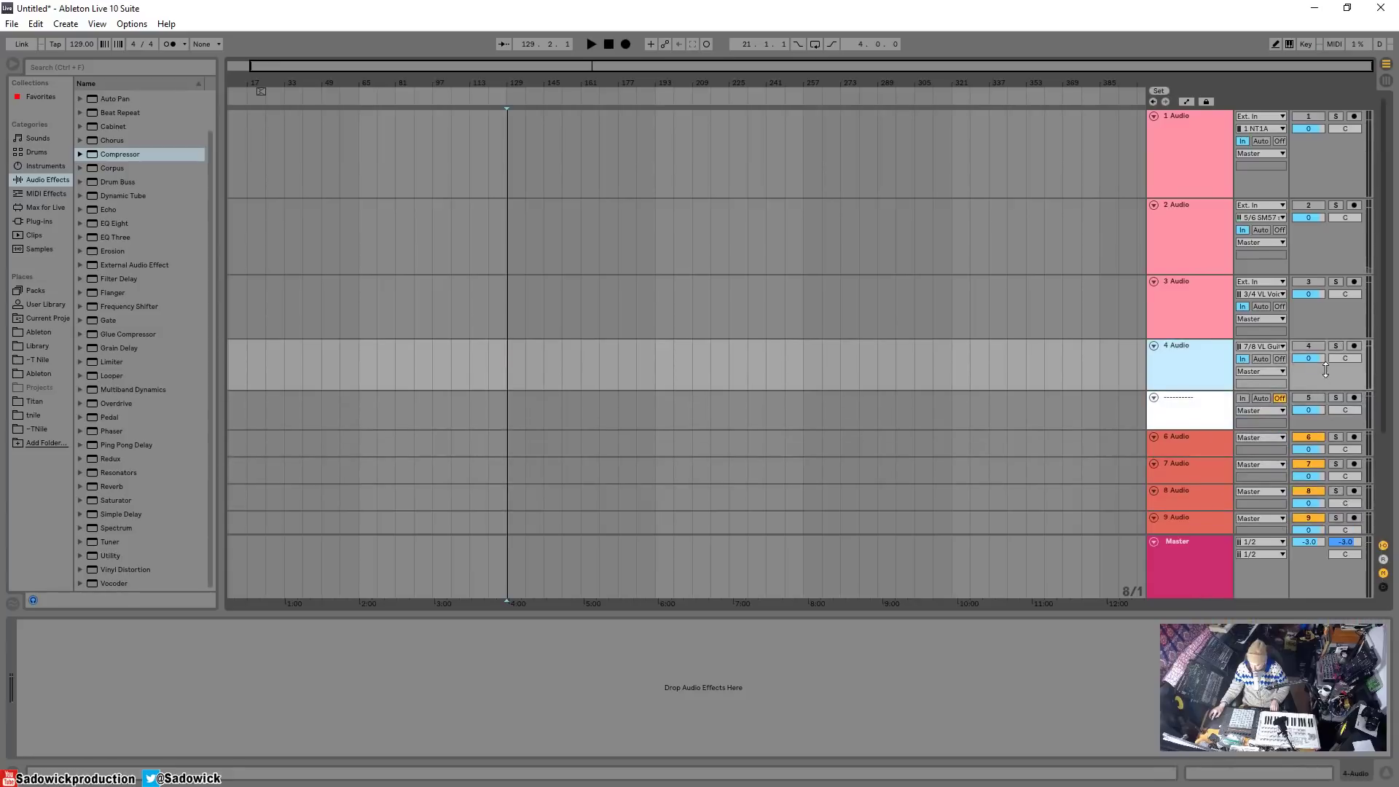
{"action": "left_click_drag", "start_coordinate": [1327, 316], "coordinate": [1327, 302]}
{"action": "left_click_drag", "start_coordinate": [1329, 248], "coordinate": [1323, 161]}
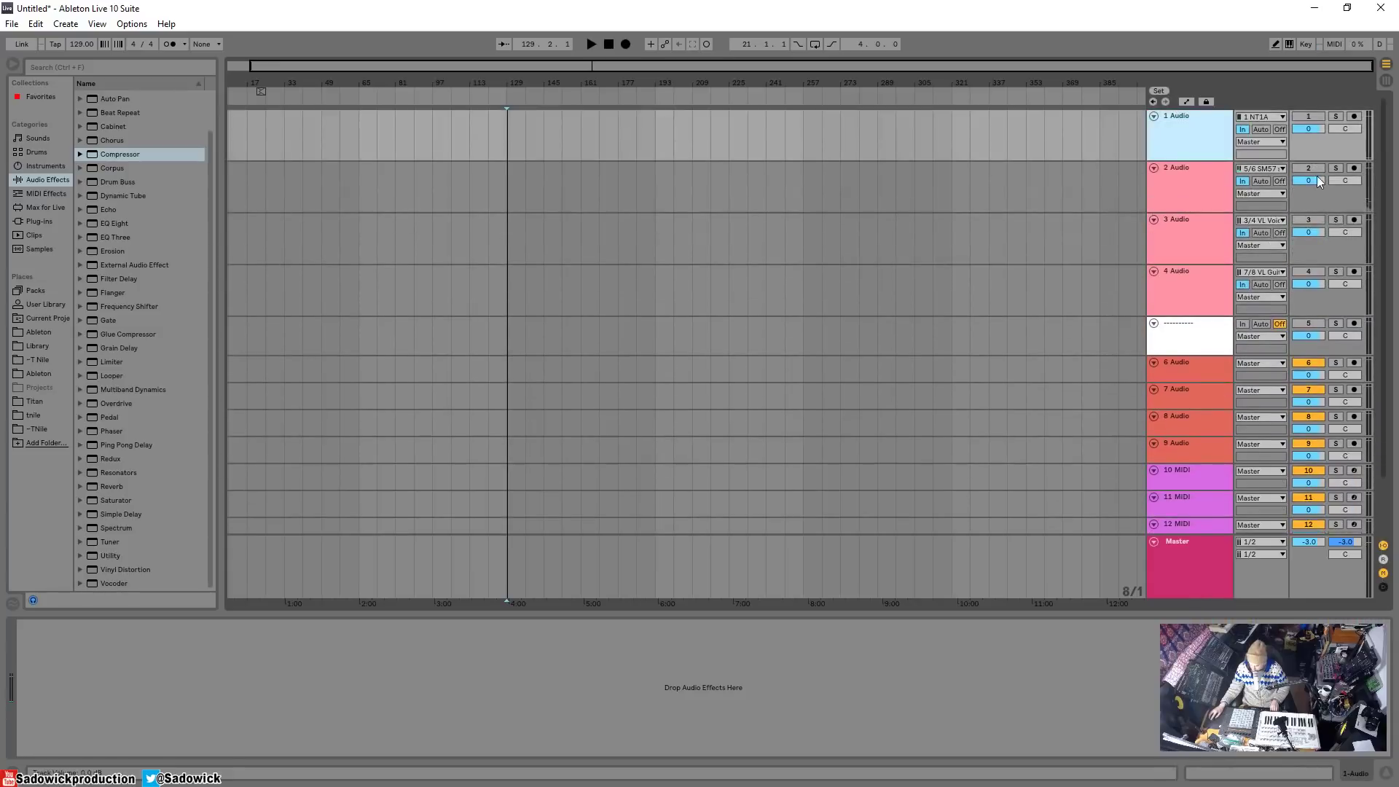
{"action": "left_click", "coordinate": [1204, 279]}
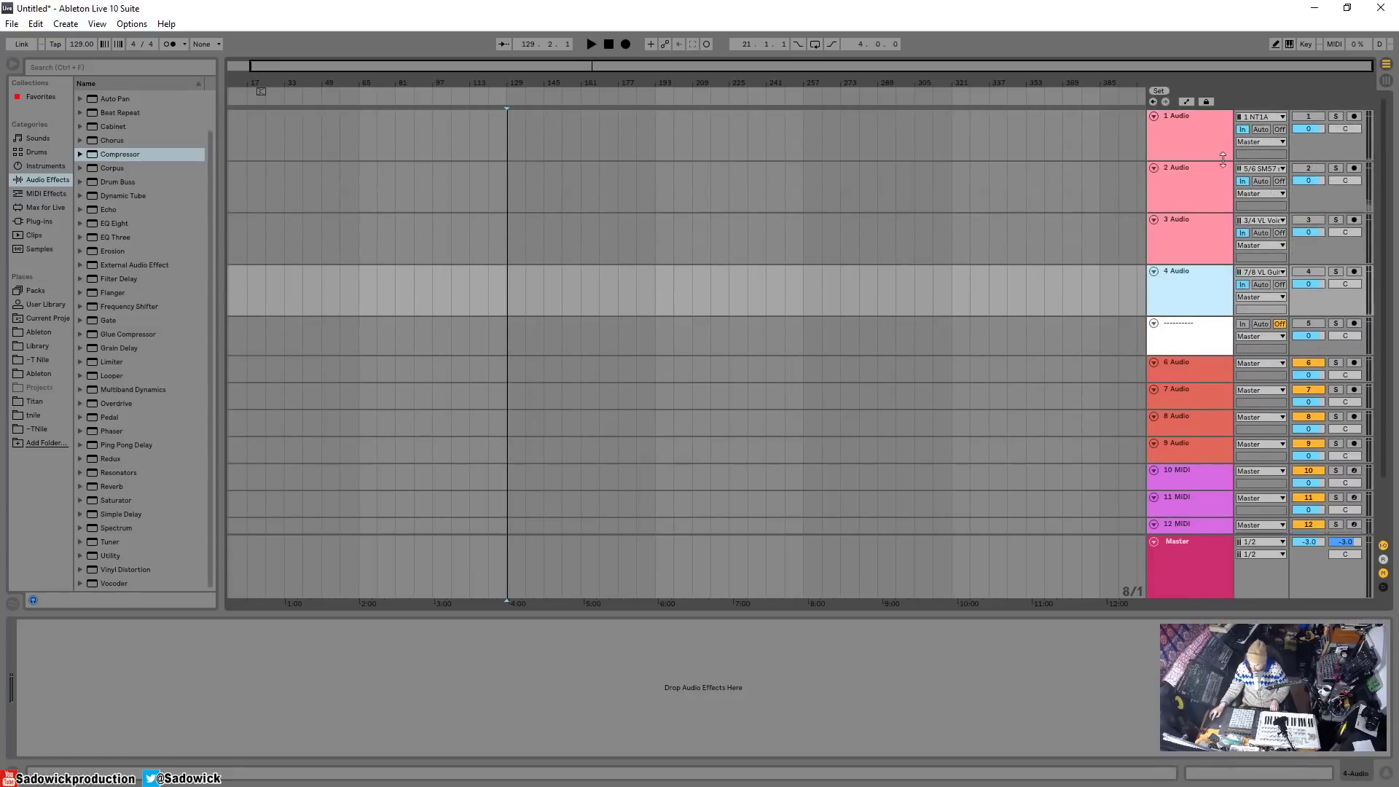
Rename the 1 Audio track as NT1A
{"action": "left_click", "coordinate": [1181, 115]}
{"action": "right_click", "coordinate": [1180, 115]}
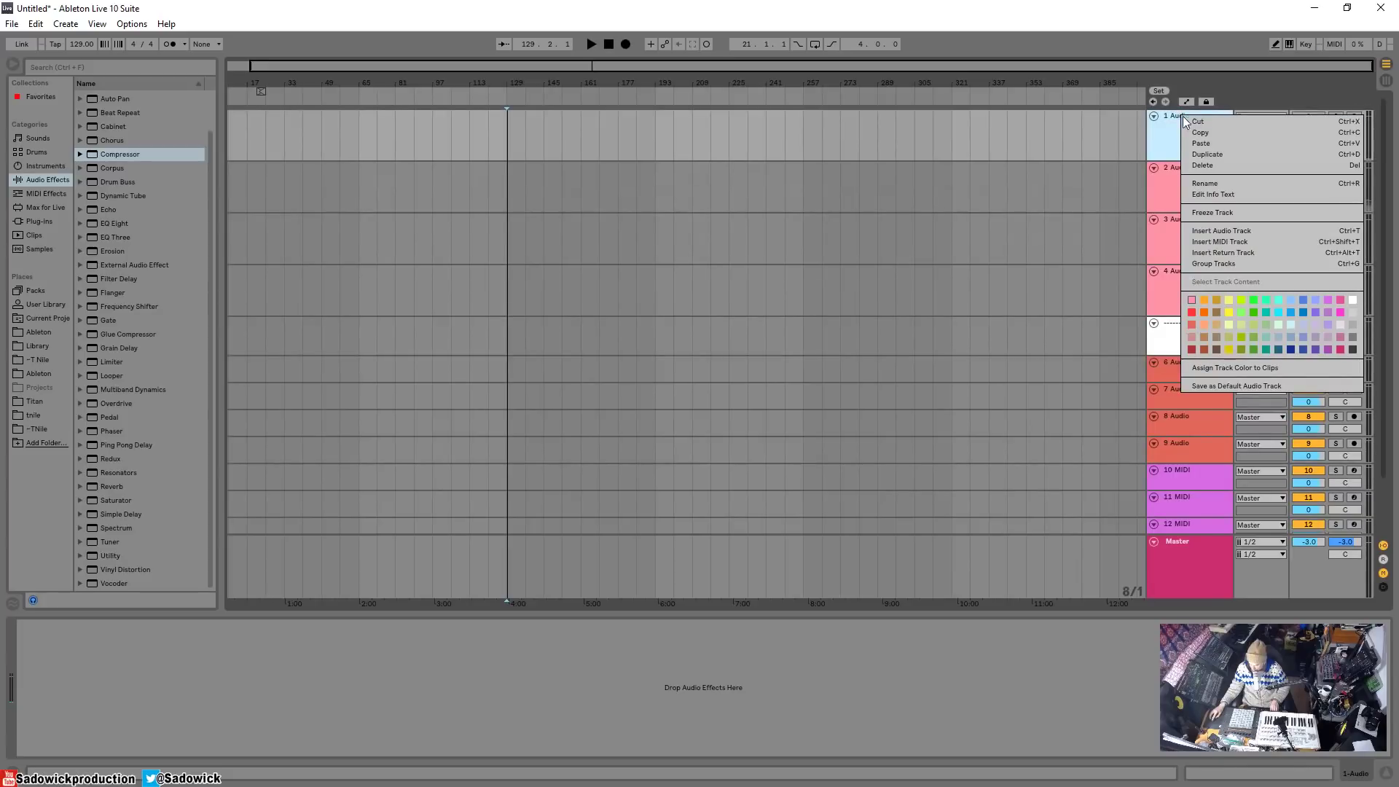
{"action": "left_click", "coordinate": [1224, 182]}
{"action": "type", "text": "N"}
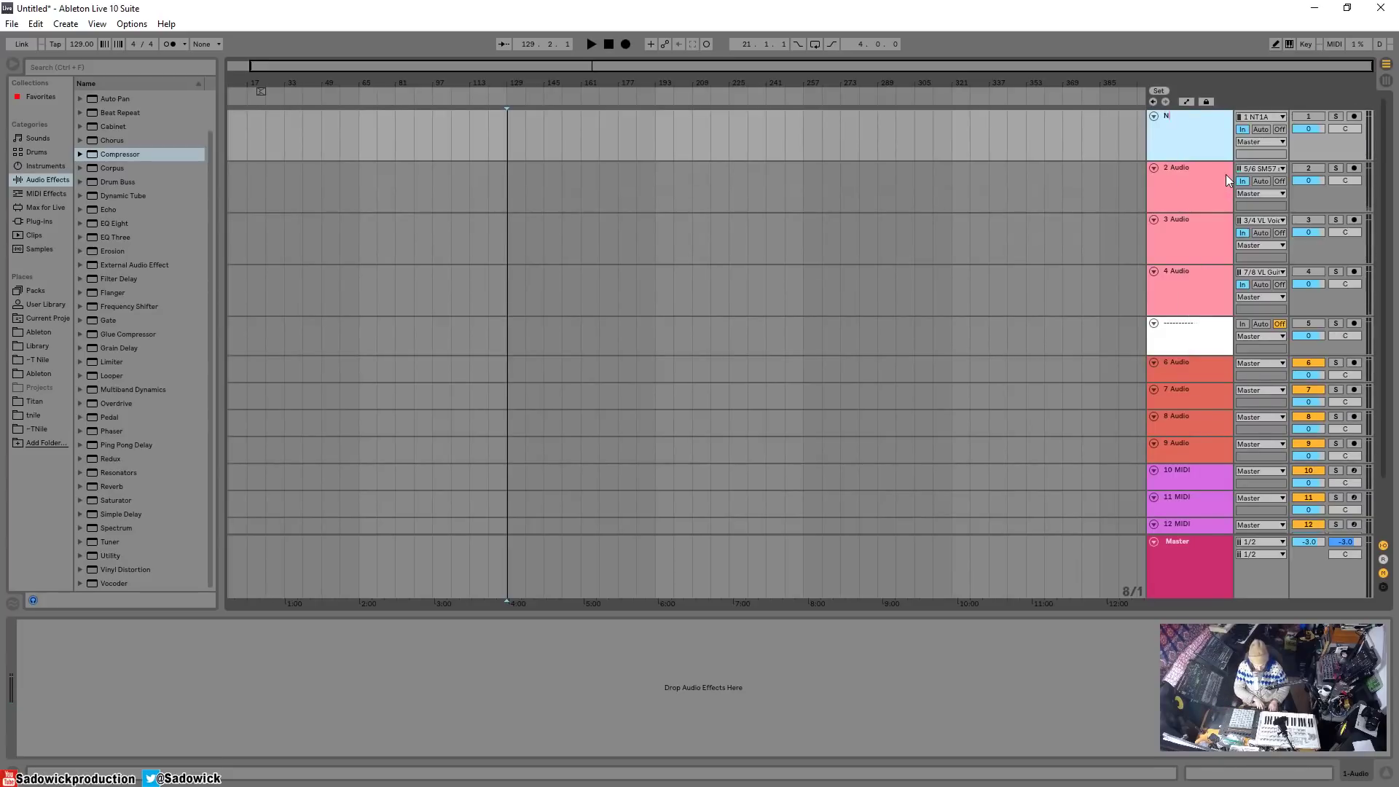
{"action": "type", "text": "T1"}
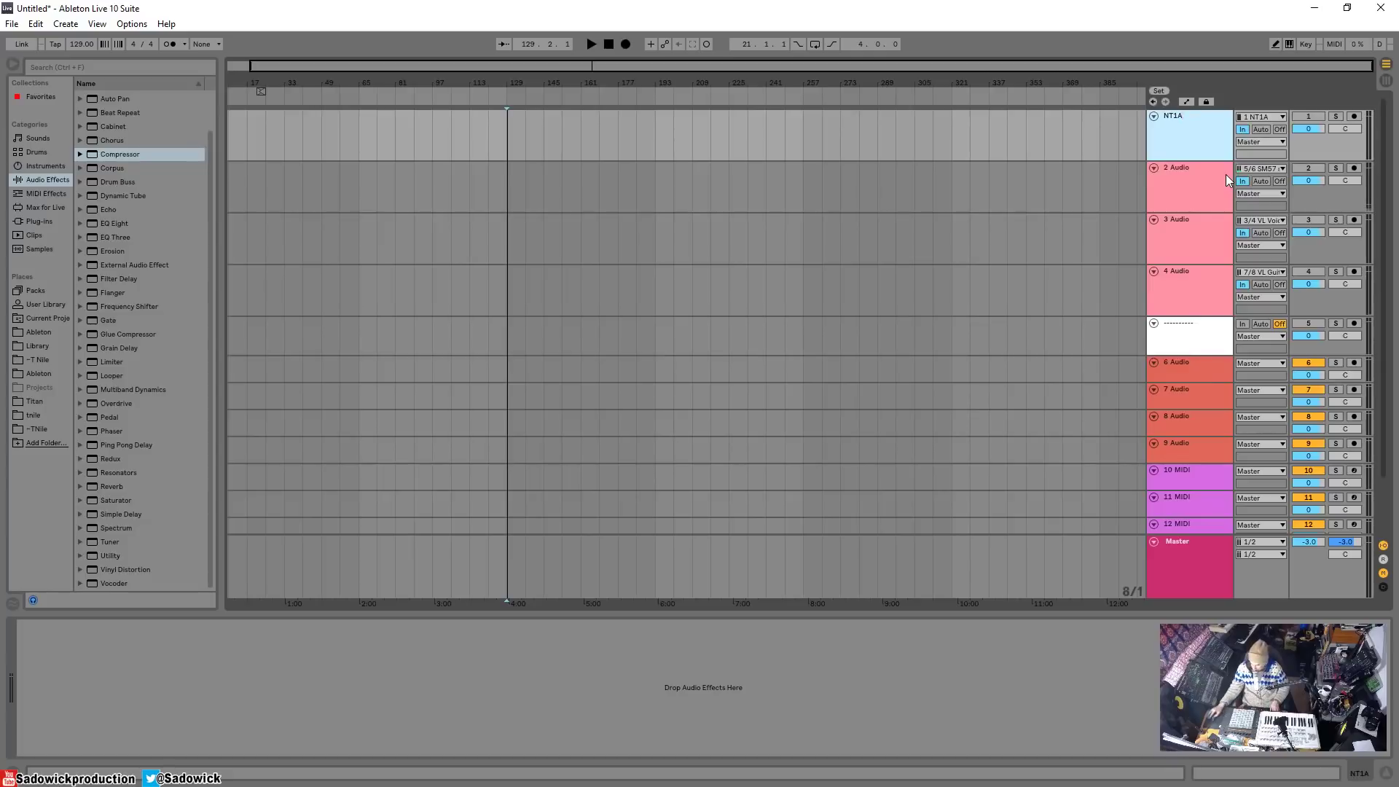
{"action": "type", "text": "A"}
Rename the 2 Audio track as SM57
{"action": "left_click", "coordinate": [1191, 164]}
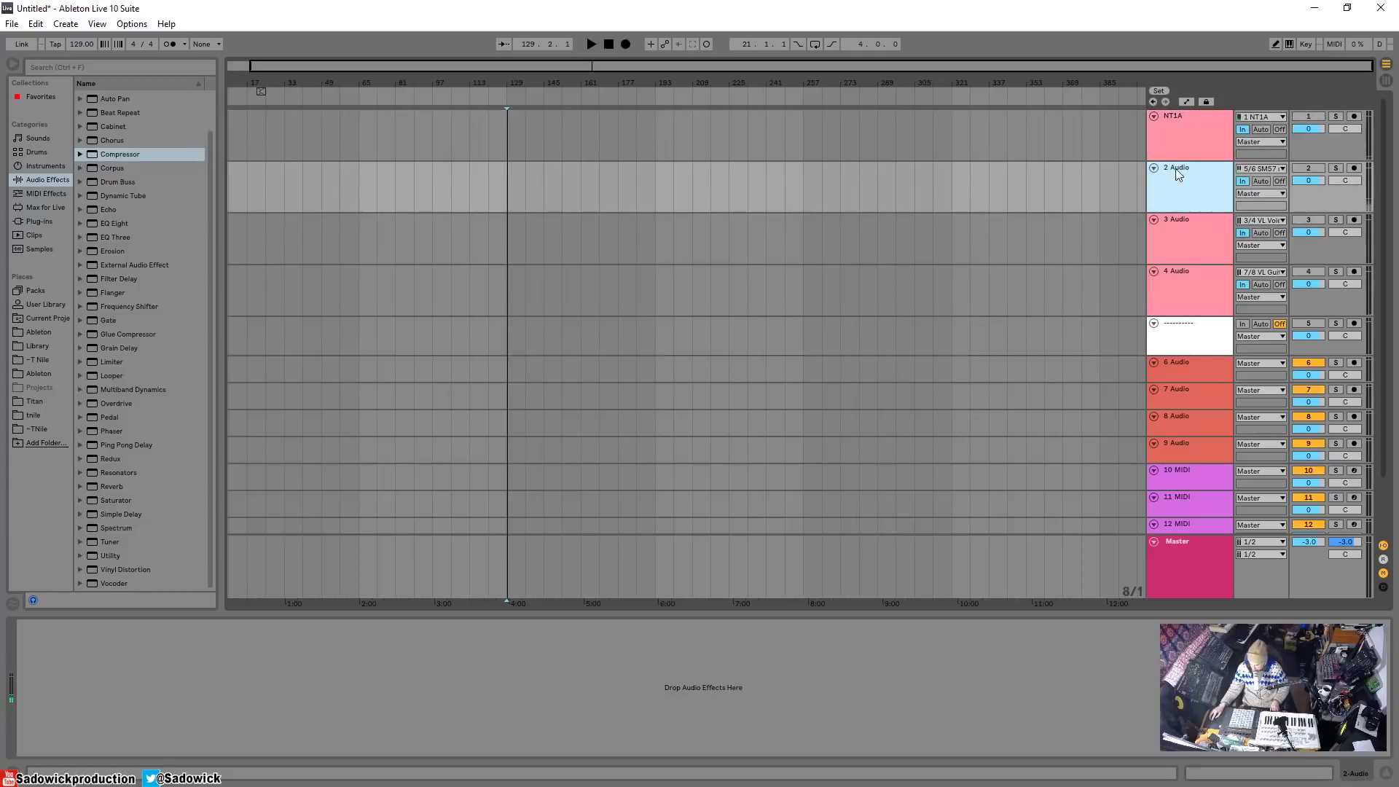
{"action": "right_click", "coordinate": [1175, 168]}
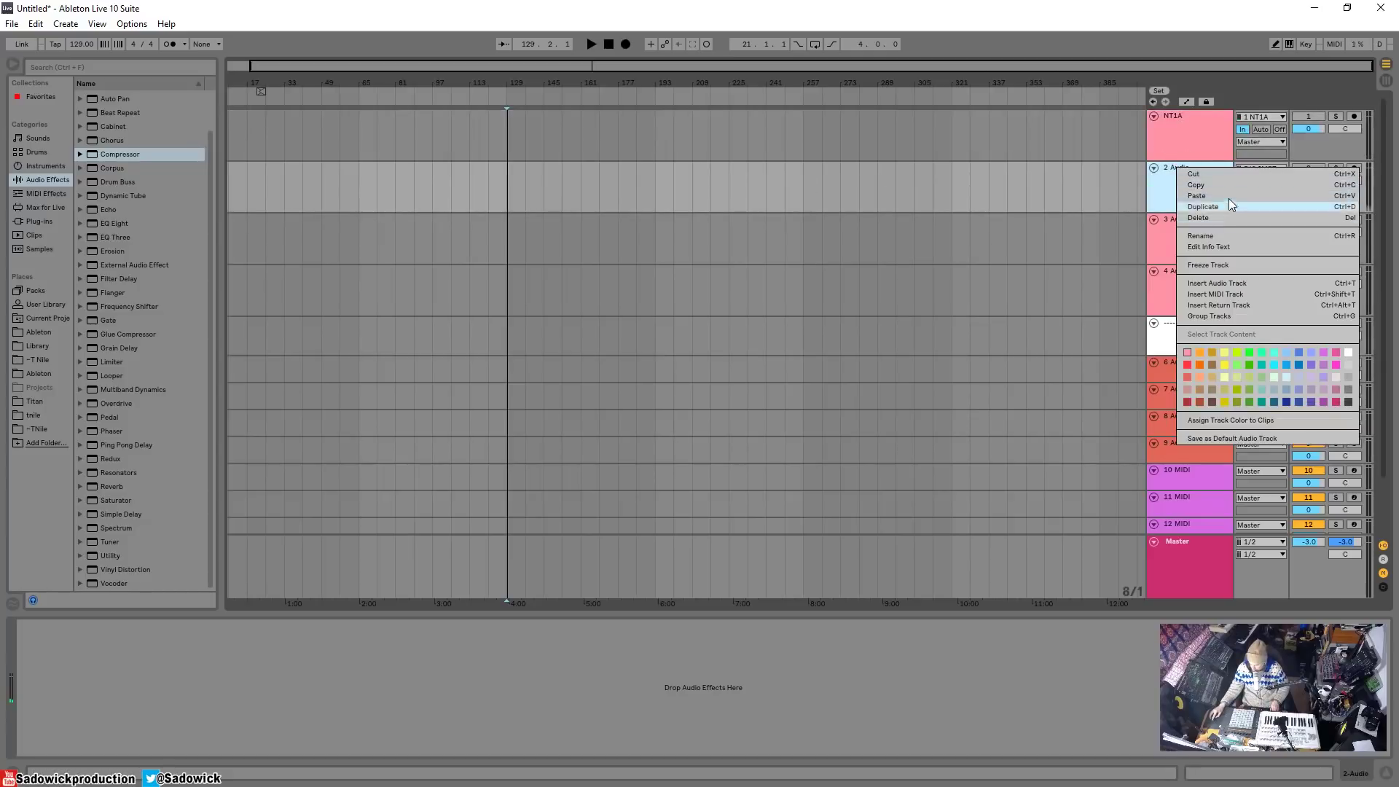
{"action": "left_click", "coordinate": [1235, 236]}
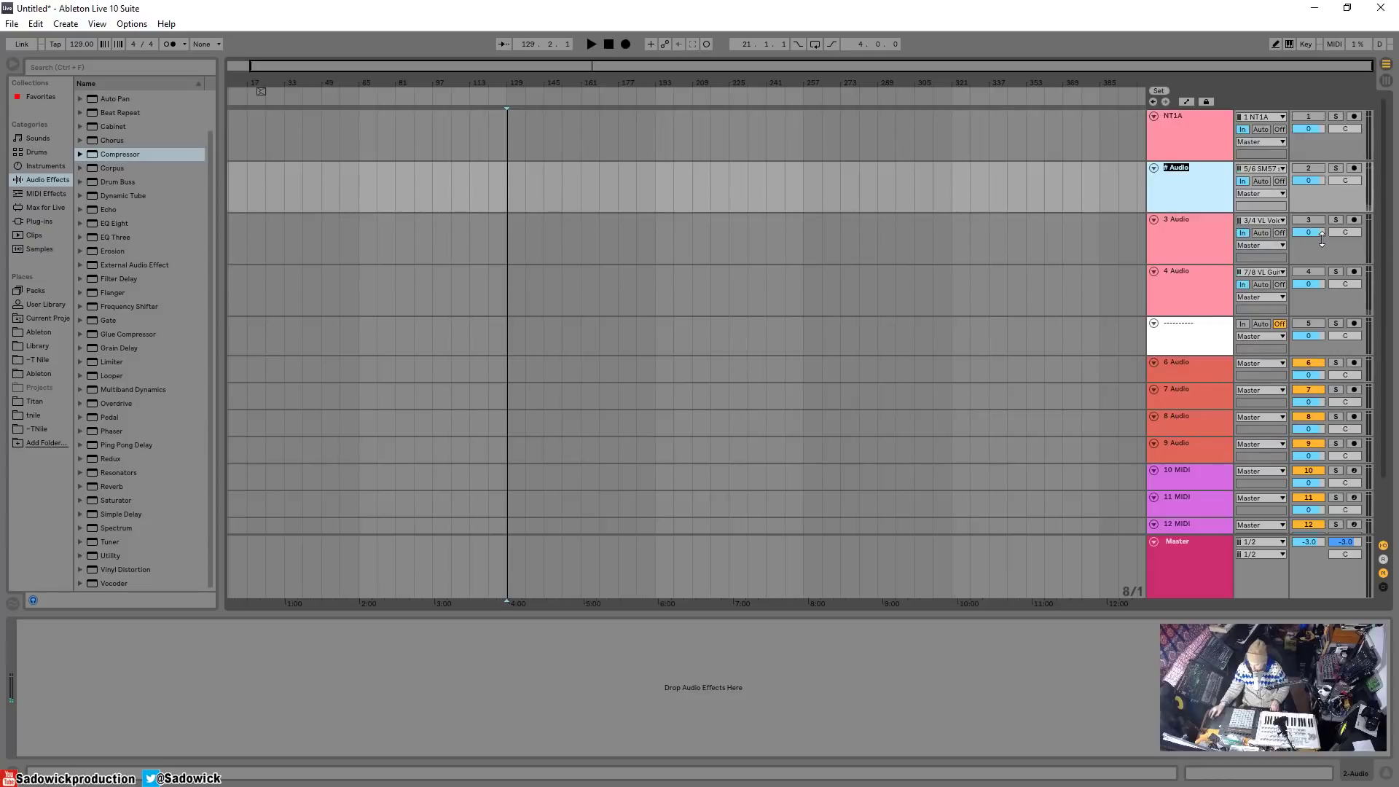
{"action": "type", "text": "SM57"}
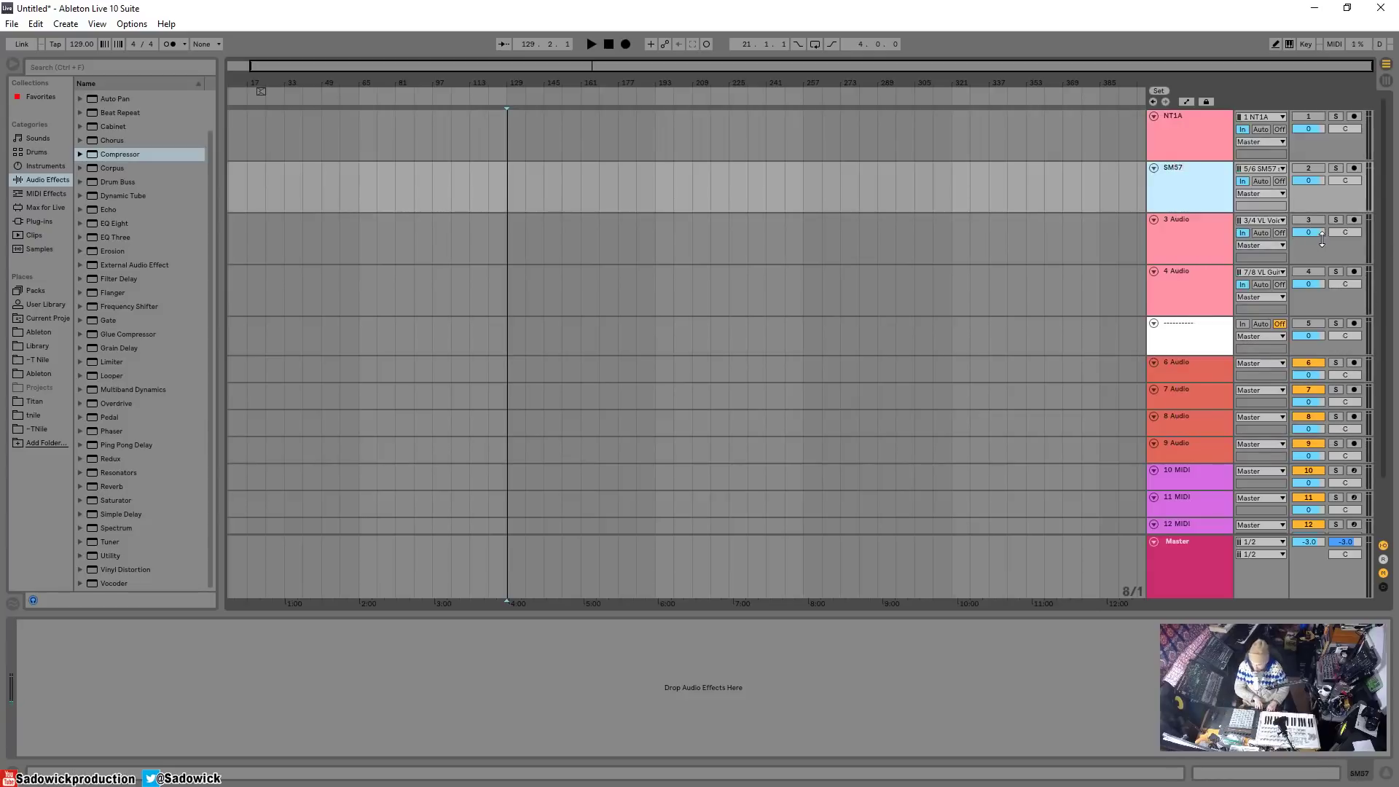
Rename the 3 Audio track as VL Vocals
{"action": "key", "text": "Return"}
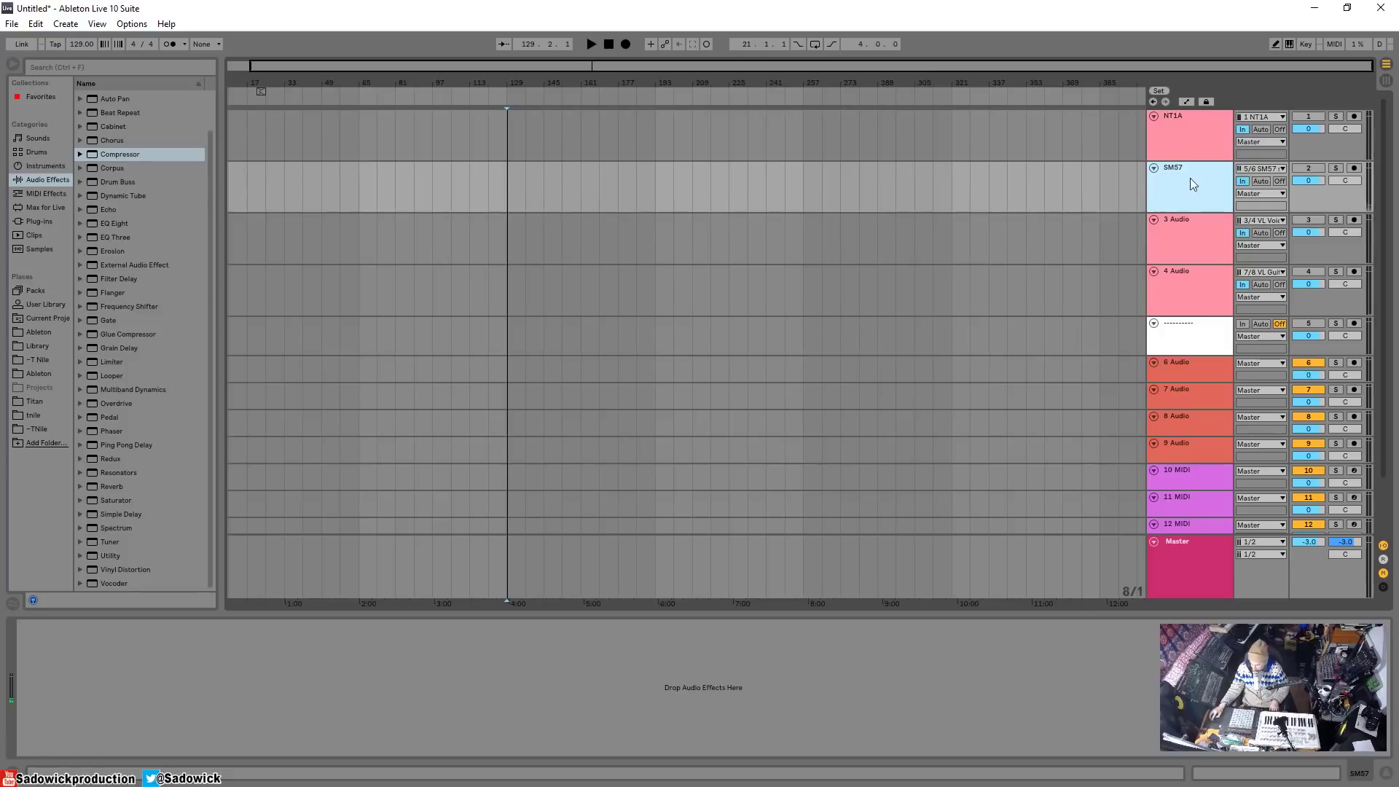
{"action": "right_click", "coordinate": [1172, 217]}
{"action": "left_click", "coordinate": [1236, 286]}
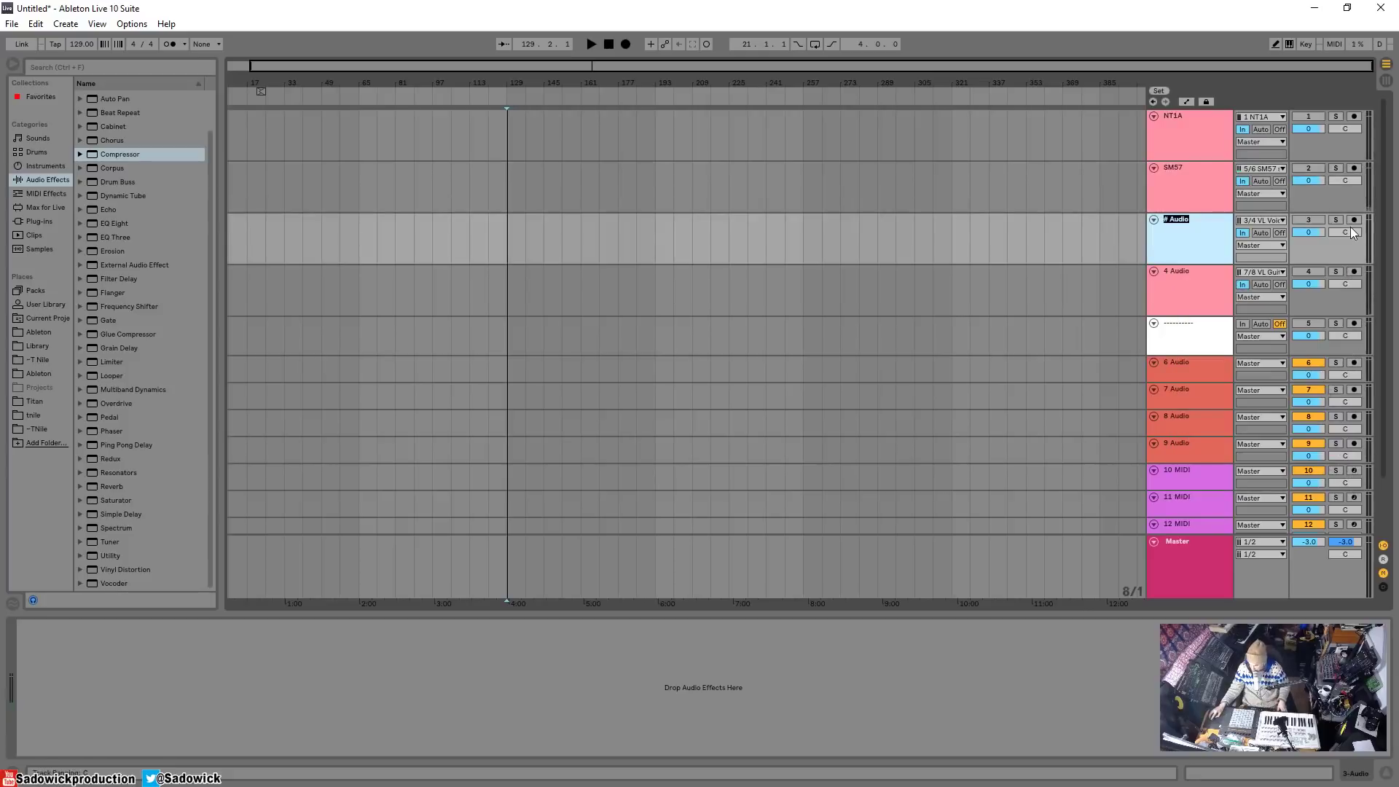
{"action": "type", "text": "VL Voca"}
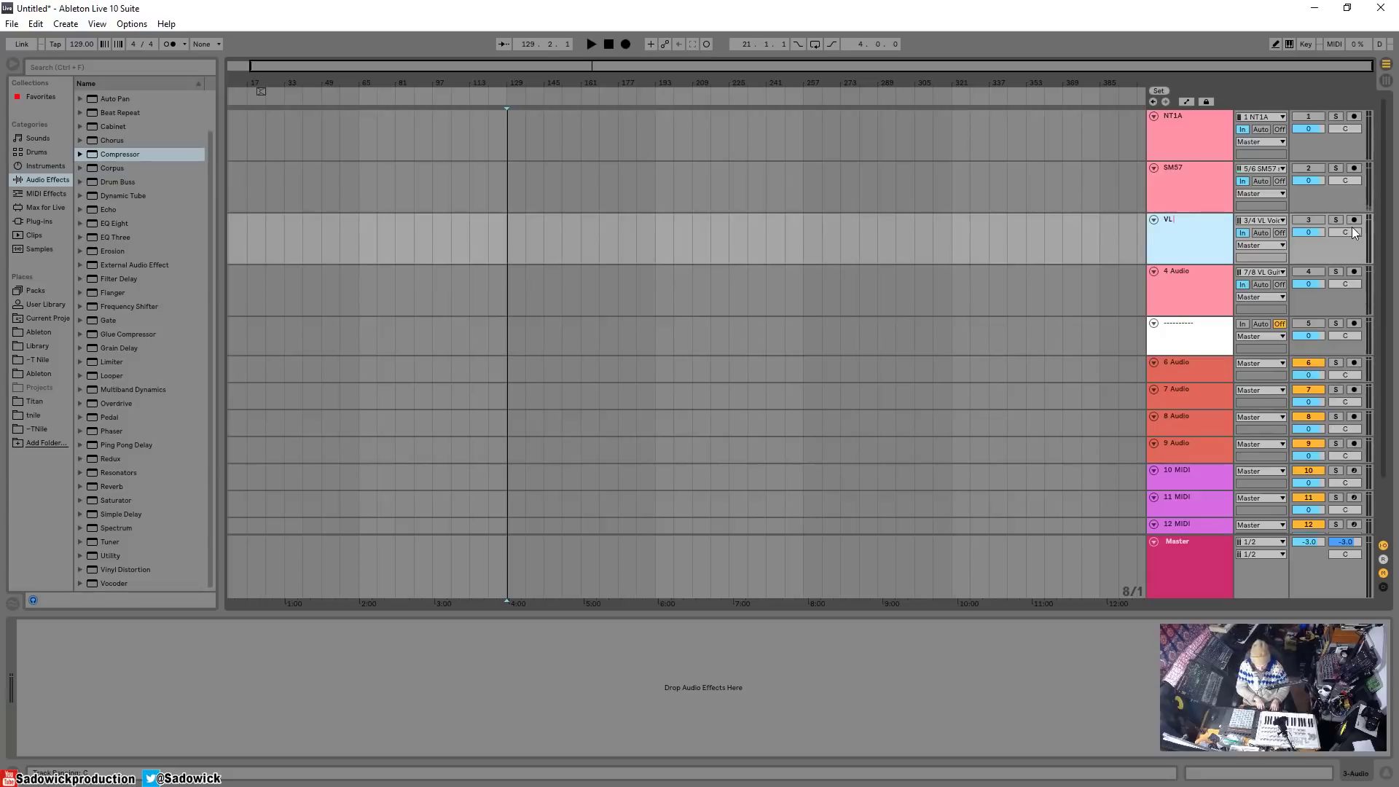
{"action": "key", "text": "Return"}
{"action": "type", "text": "ls"}
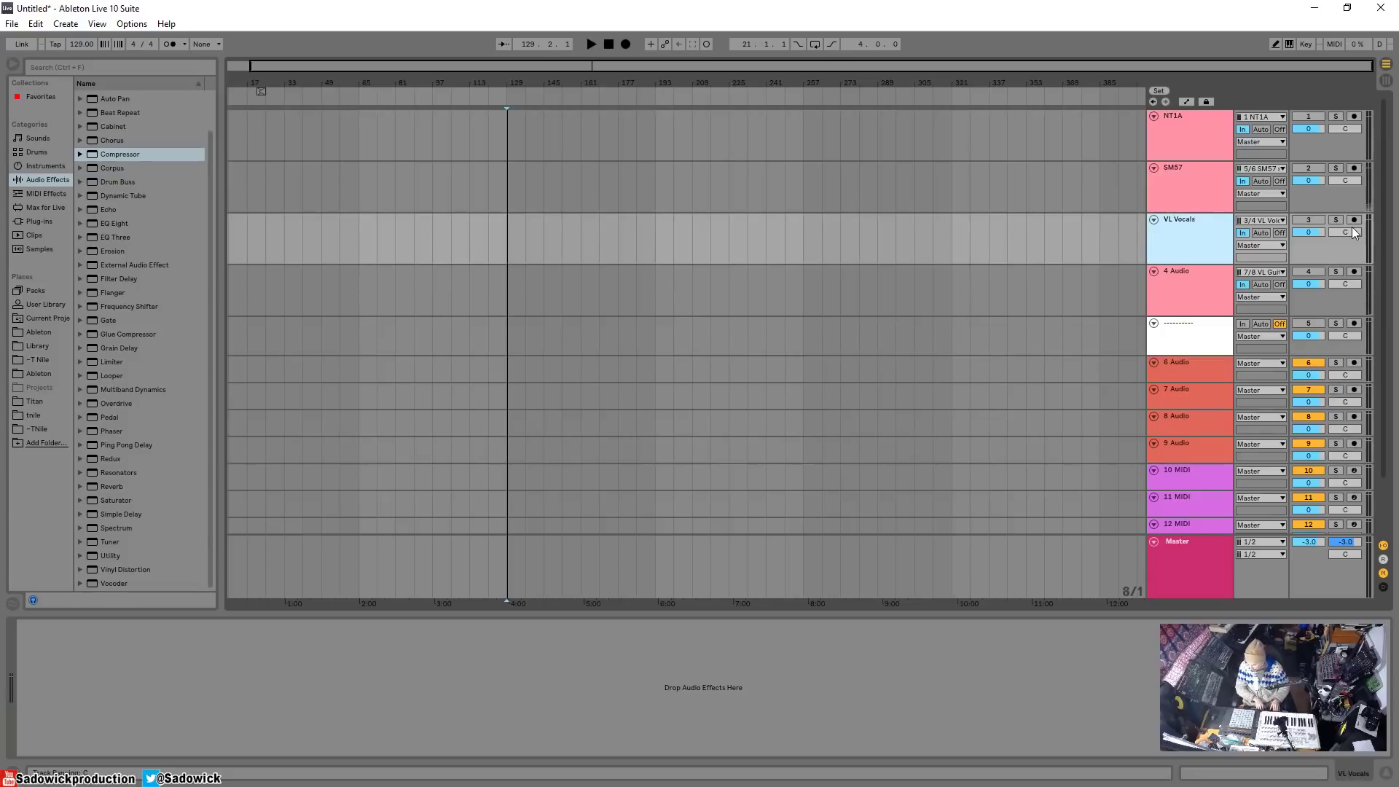
Rename the 4 Audio track as VL Guitar, with a capital G
{"action": "right_click", "coordinate": [1185, 270]}
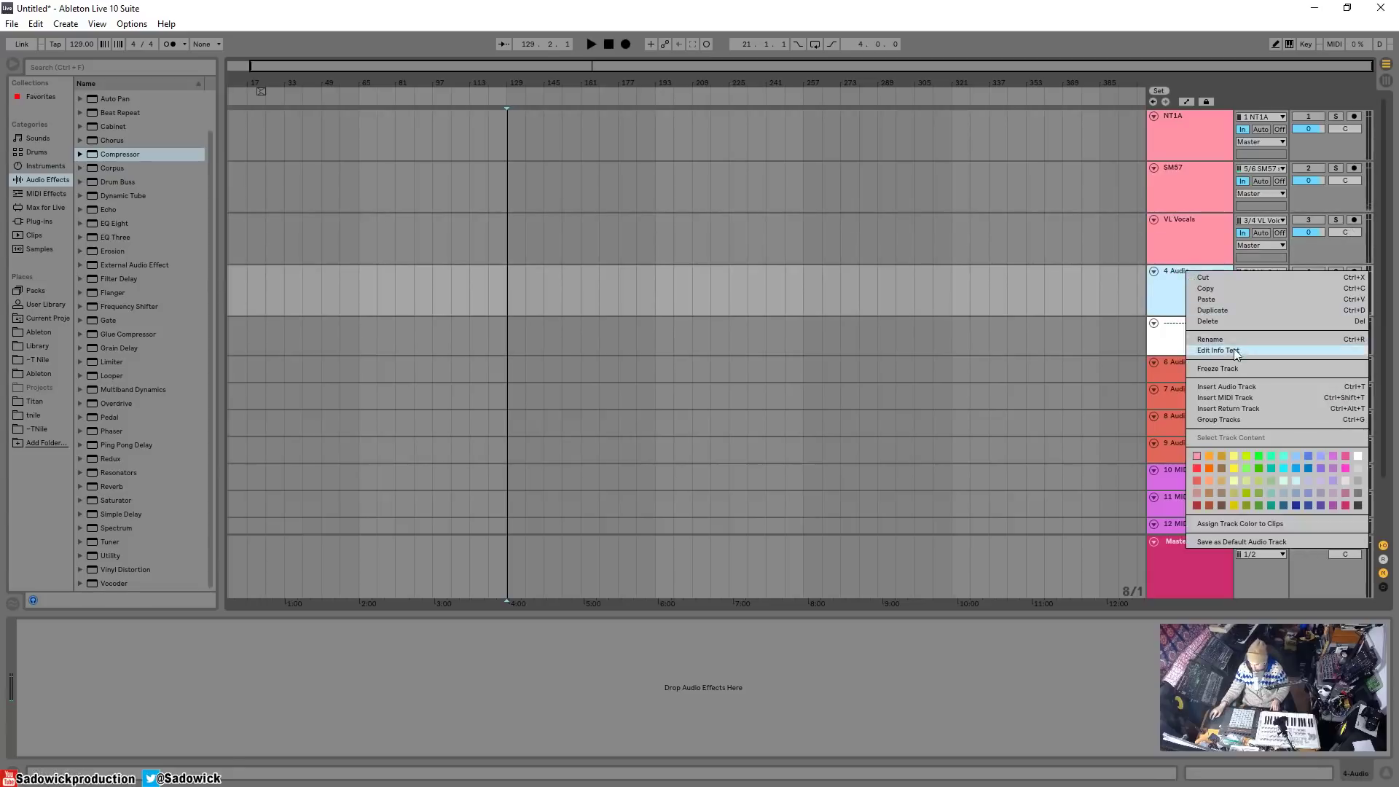
{"action": "left_click", "coordinate": [1211, 339]}
{"action": "type", "text": "VL"}
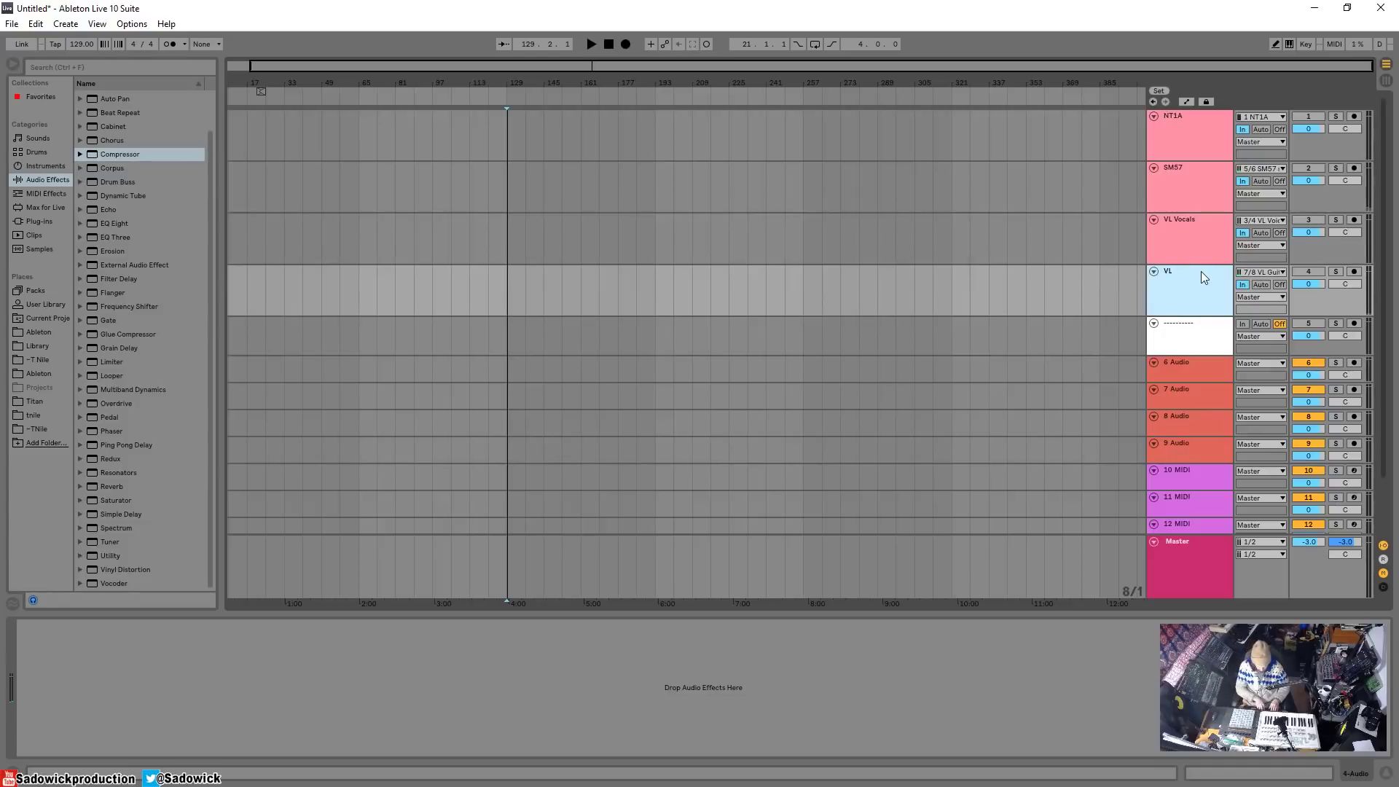
{"action": "type", "text": " guitar"}
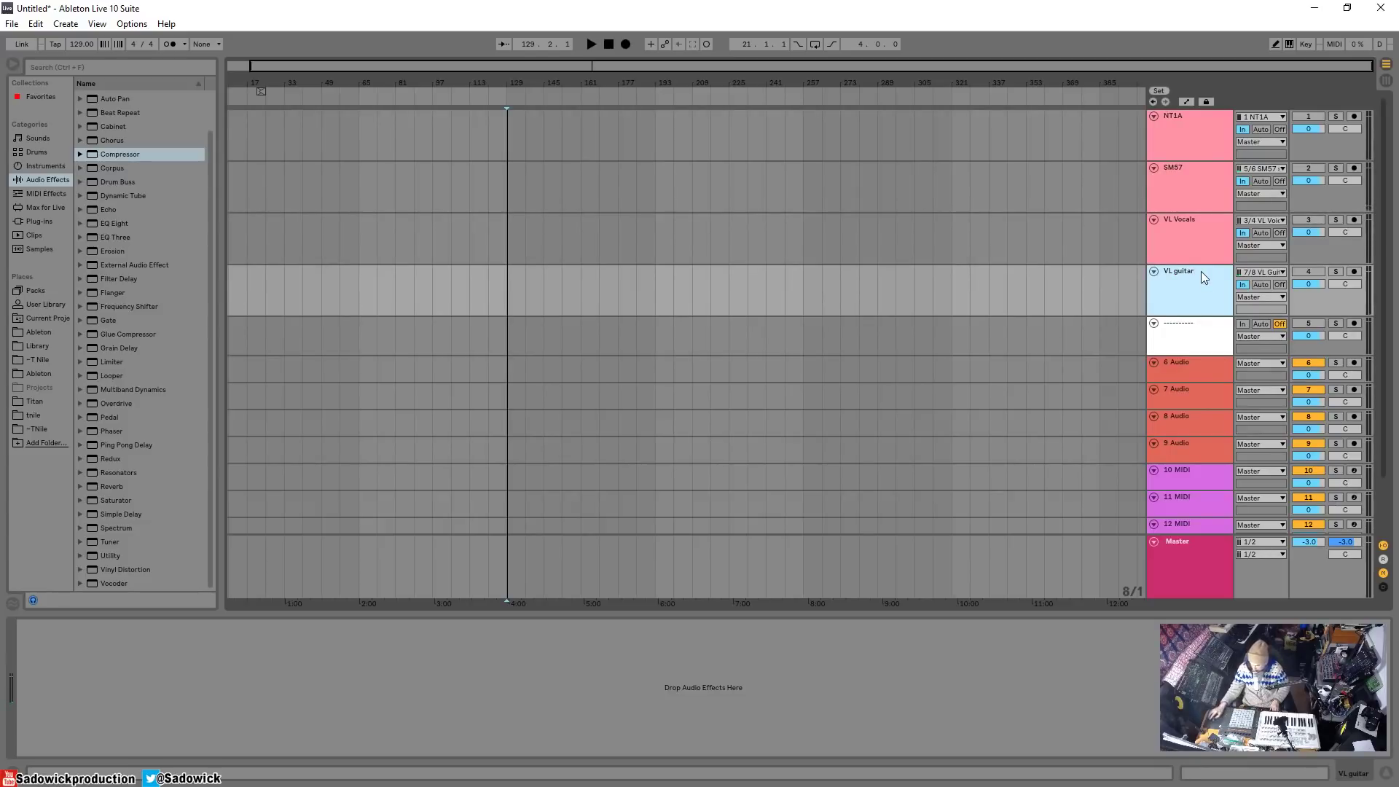
{"action": "key", "text": "Return"}
{"action": "right_click", "coordinate": [1179, 269]}
{"action": "left_click", "coordinate": [1203, 340]}
{"action": "left_click", "coordinate": [1179, 270]}
{"action": "key", "text": "BackSpace"}
{"action": "type", "text": "G"}
Enlarge the dashed divider track and reduce the heights of the four pink input tracks above it equally
{"action": "left_click_drag", "start_coordinate": [1325, 315], "coordinate": [1328, 372]}
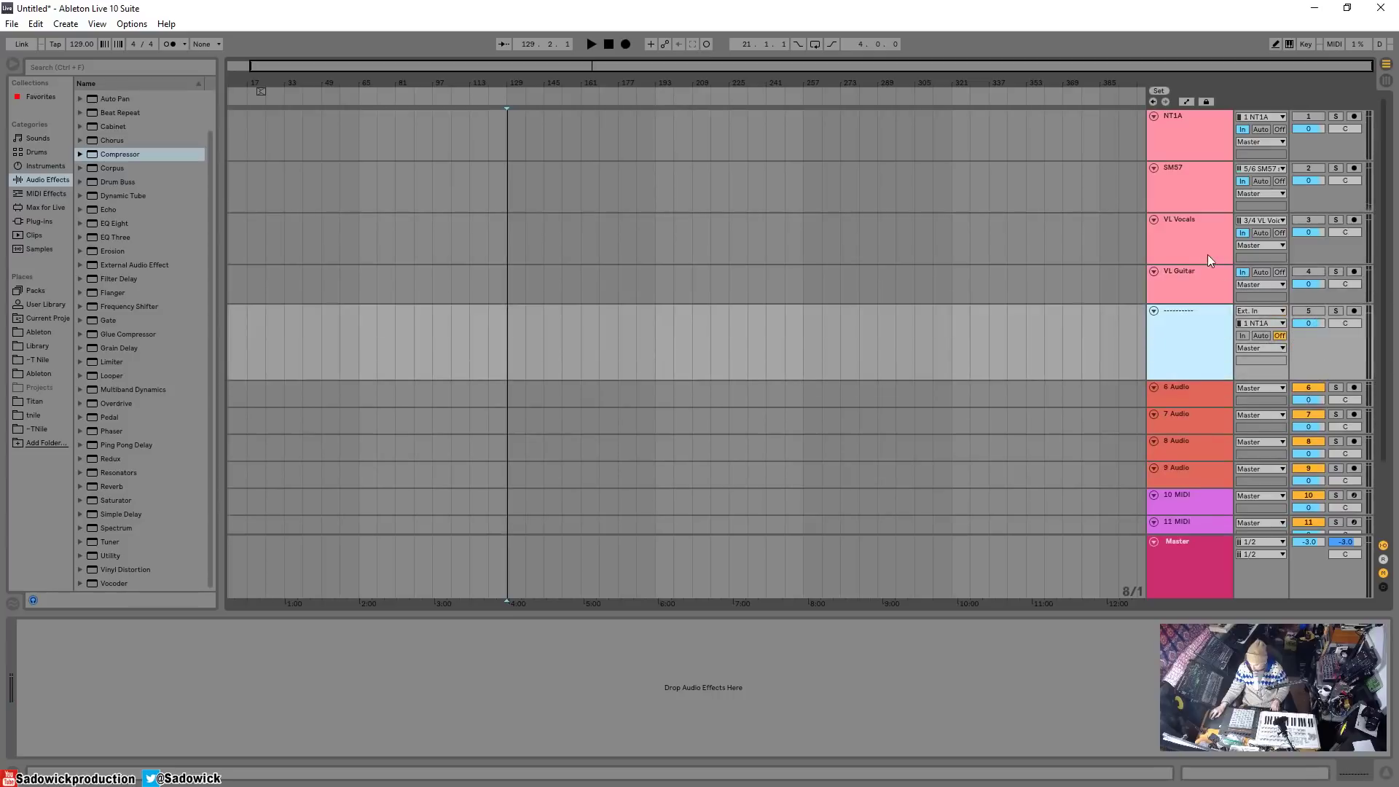
{"action": "left_click_drag", "start_coordinate": [1369, 242], "coordinate": [1335, 149]}
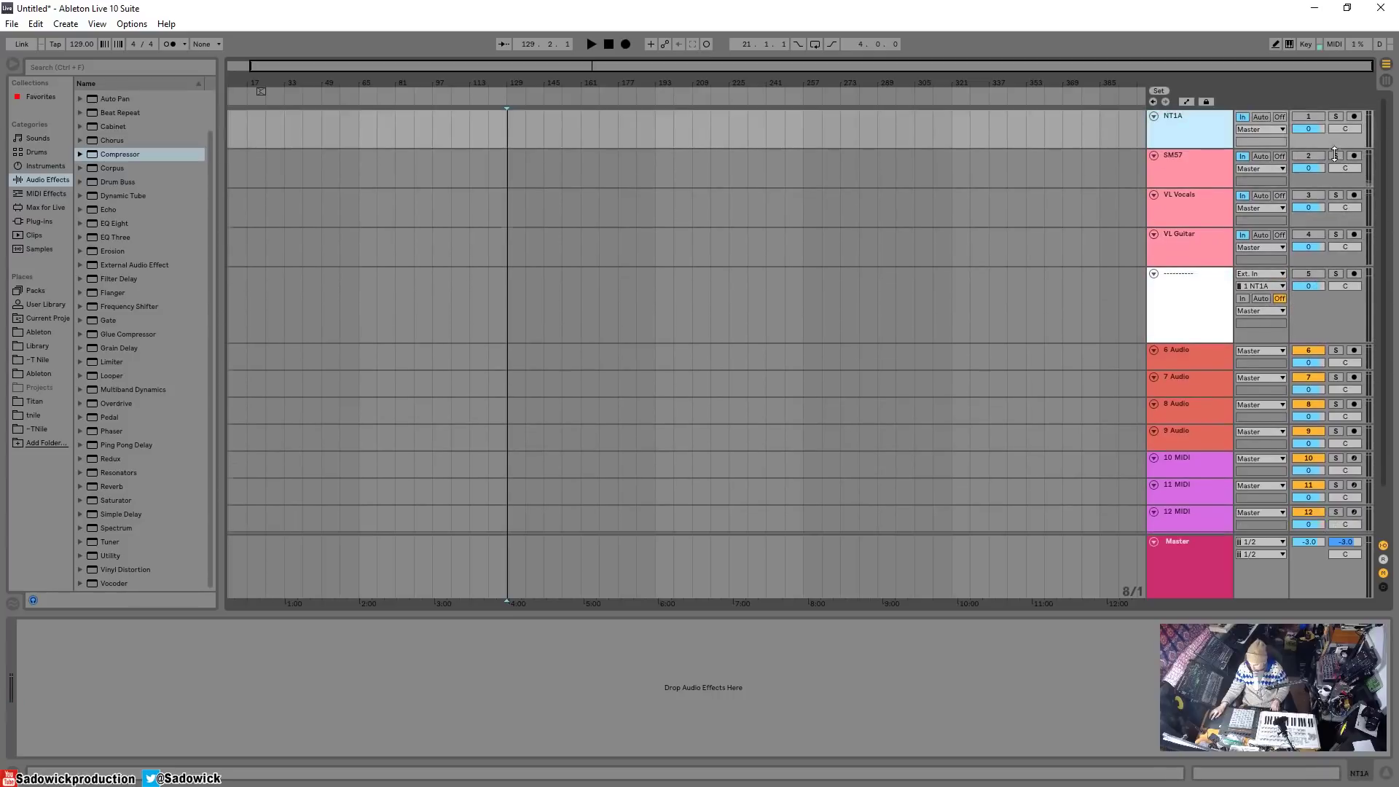
{"action": "left_click", "coordinate": [1209, 290]}
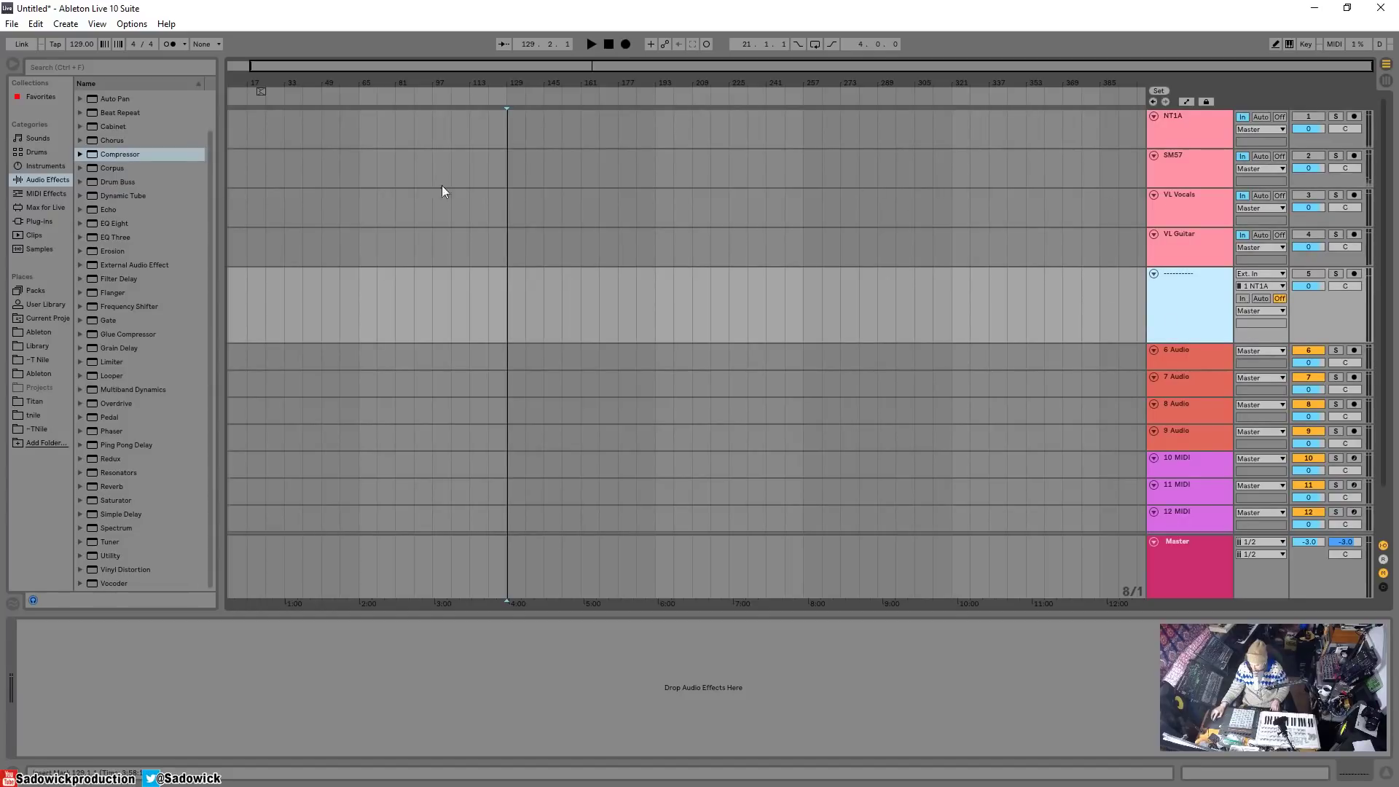
Arm the NT1A, SM57 and VL Vocals tracks for recording together and disarm them again
{"action": "left_click", "coordinate": [1355, 117]}
{"action": "left_click", "coordinate": [1355, 156]}
{"action": "left_click", "coordinate": [1355, 195], "text": "ctrl"}
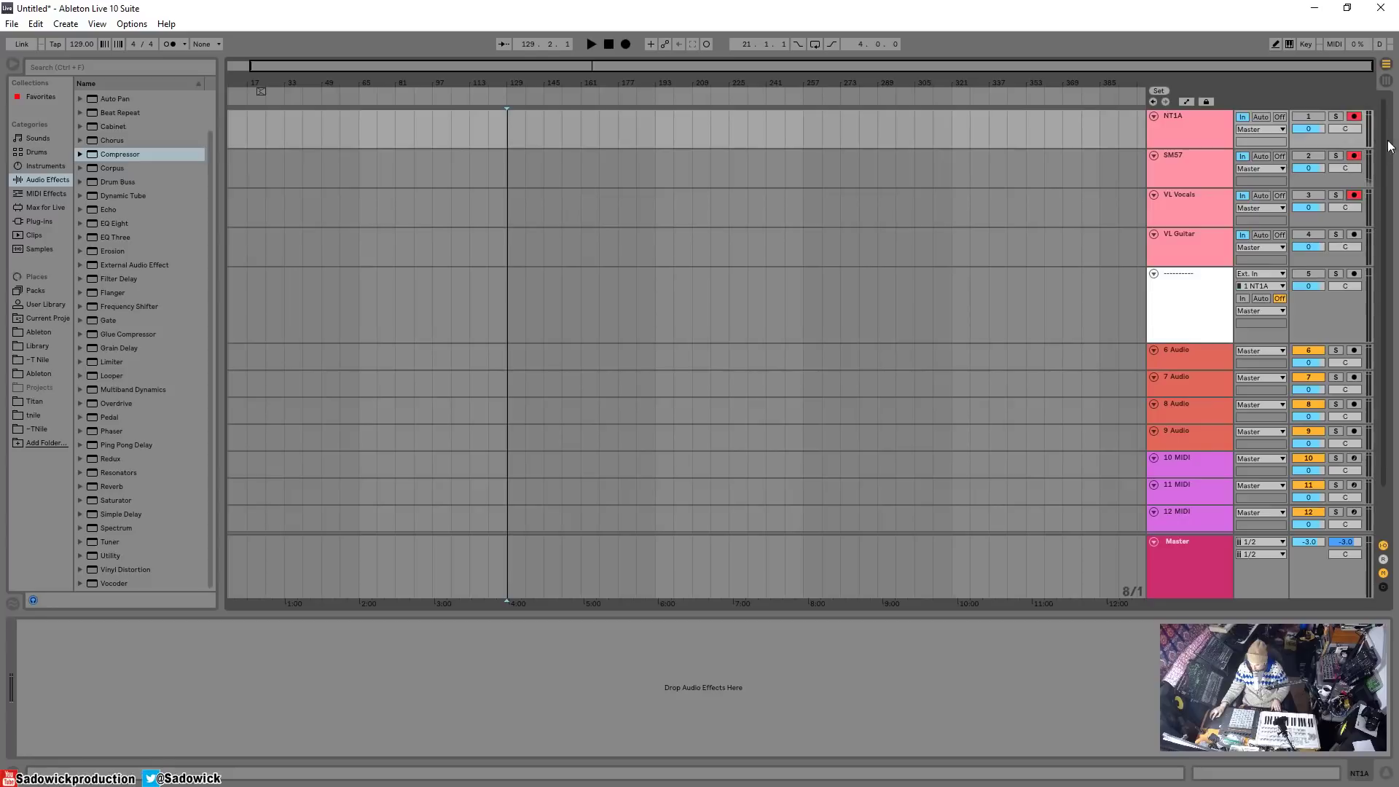
{"action": "left_click", "coordinate": [1354, 156]}
{"action": "left_click", "coordinate": [1354, 196]}
{"action": "left_click", "coordinate": [1306, 310]}
{"action": "scroll", "coordinate": [1075, 168], "scroll_direction": "down", "scroll_amount": 2}
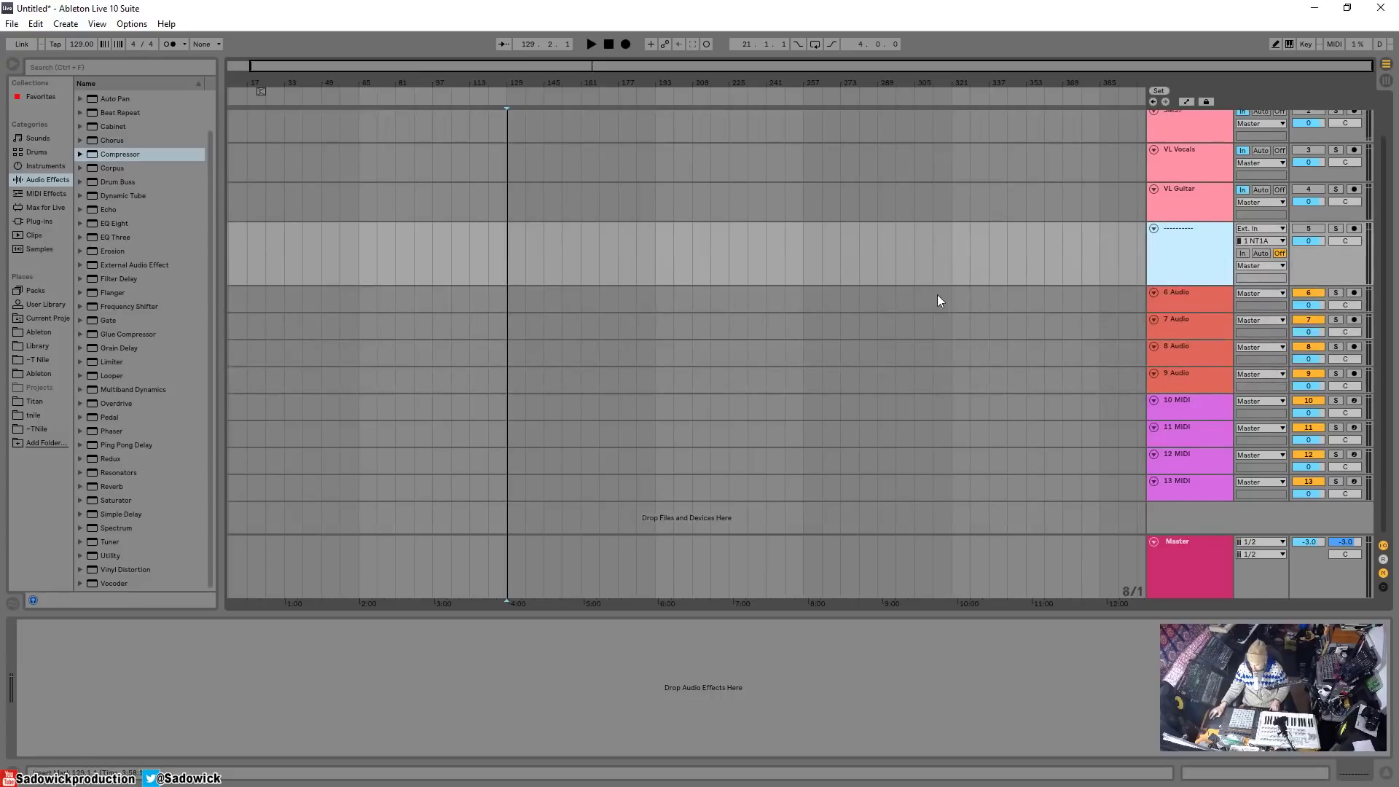
{"action": "scroll", "coordinate": [937, 294], "scroll_direction": "up", "scroll_amount": 2}
{"action": "scroll", "coordinate": [1249, 372], "scroll_direction": "down", "scroll_amount": 2}
{"action": "scroll", "coordinate": [1334, 212], "scroll_direction": "up", "scroll_amount": 2}
Insert a new MIDI track and place it above the NT1A track
{"action": "right_click", "coordinate": [1201, 116]}
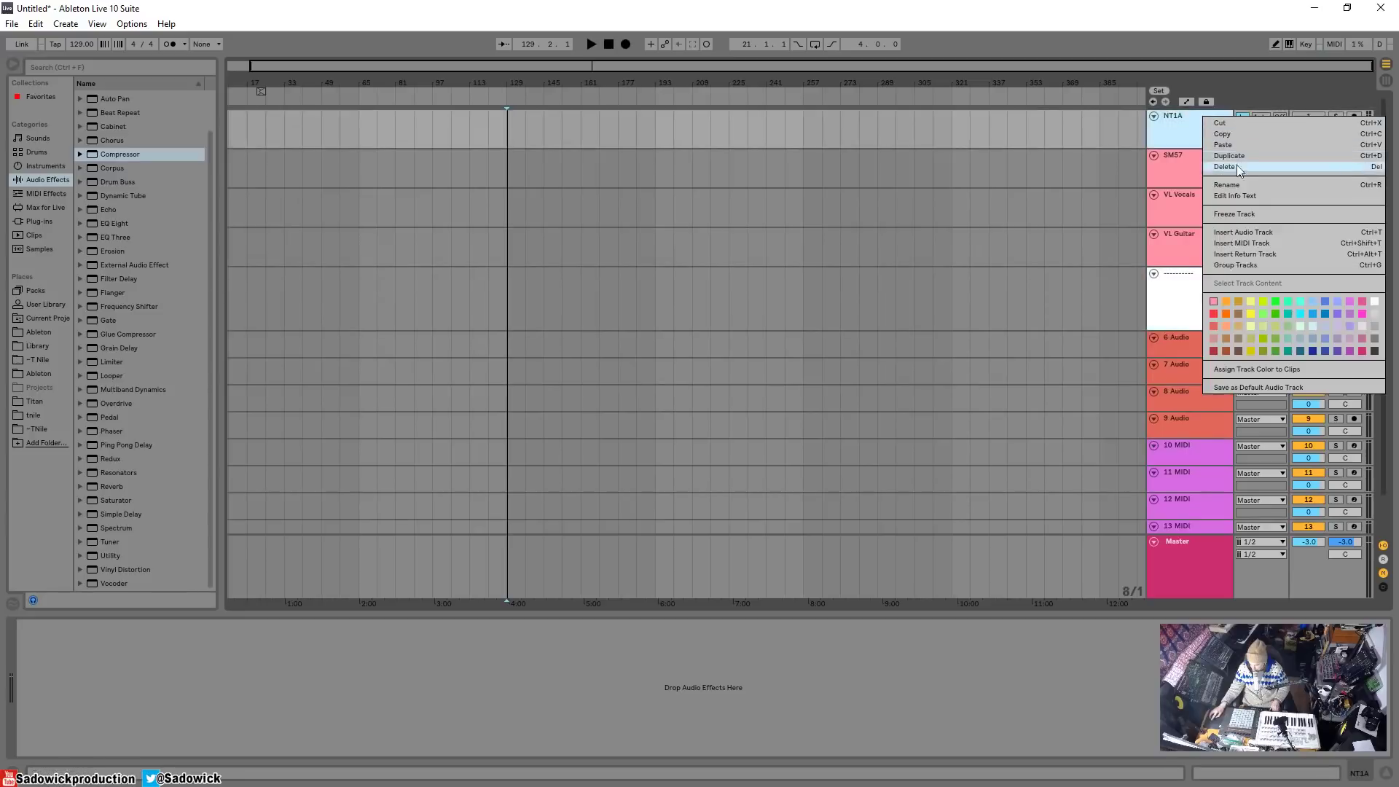
{"action": "key", "text": "Escape"}
{"action": "left_click_drag", "start_coordinate": [1187, 155], "coordinate": [1191, 116]}
Duplicate the dashed divider track and move the copy between the 1 MIDI and NT1A tracks
{"action": "left_click", "coordinate": [1197, 337]}
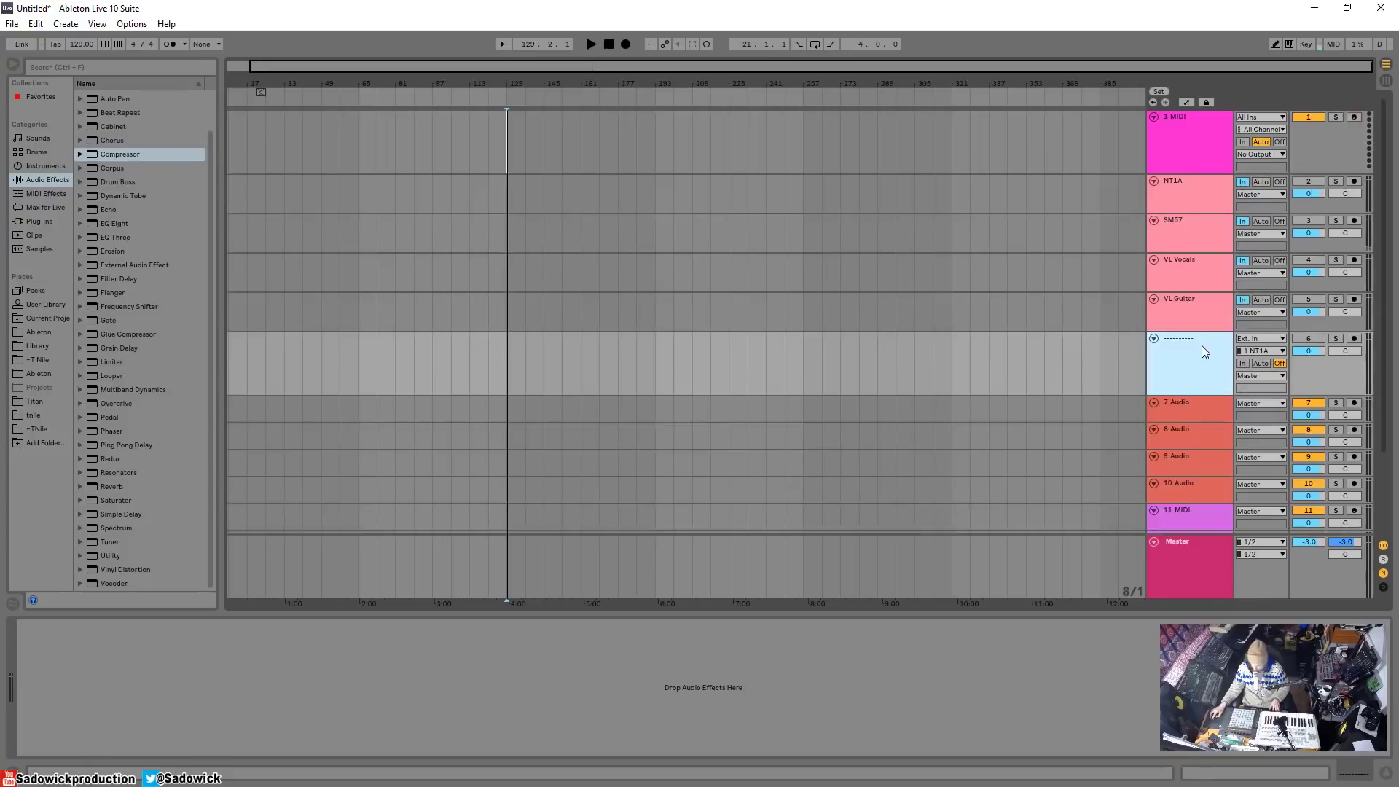
{"action": "key", "text": "ctrl+d"}
{"action": "left_click_drag", "start_coordinate": [1187, 405], "coordinate": [1201, 224]}
{"action": "left_click_drag", "start_coordinate": [1204, 179], "coordinate": [1206, 178]}
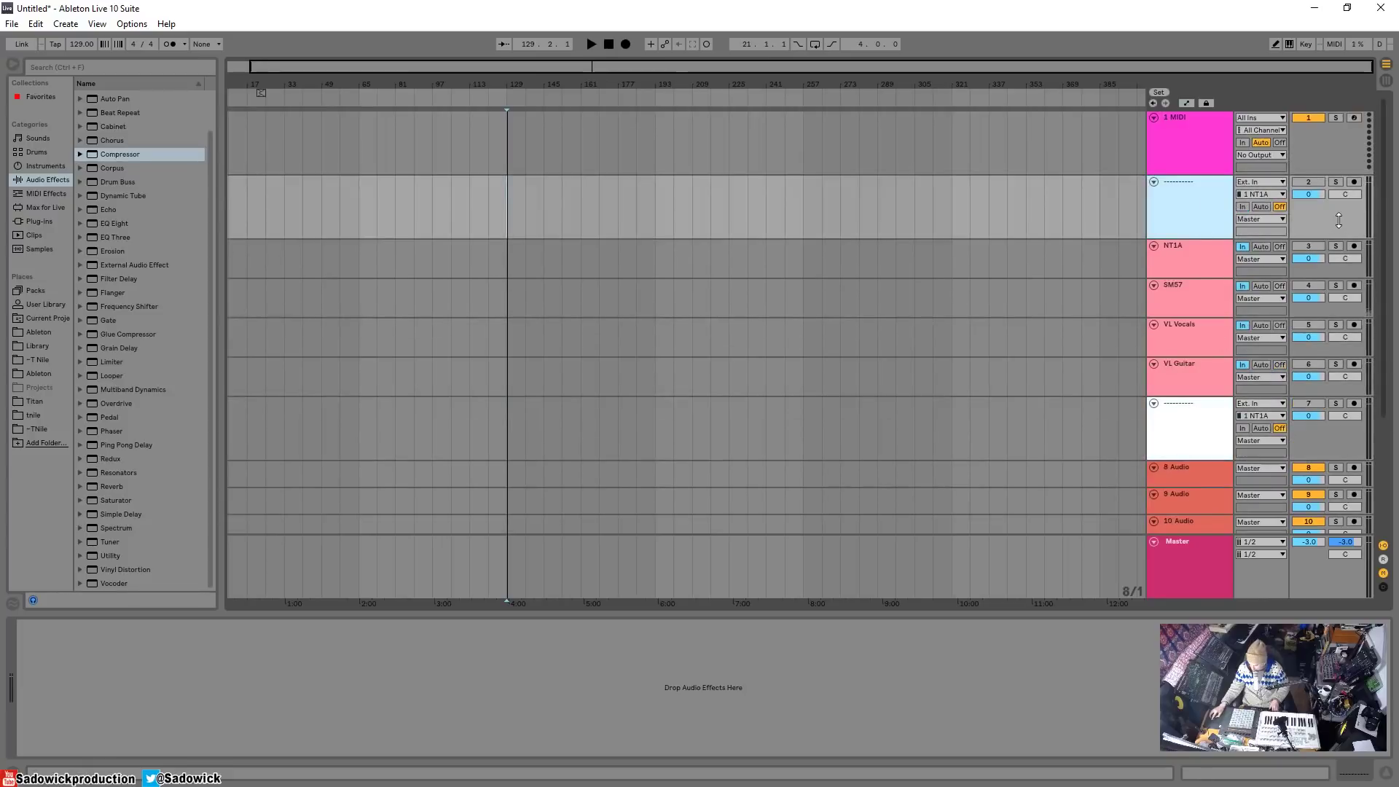
Route the 1 MIDI track's output to Pro40 MIDI
{"action": "left_click", "coordinate": [1232, 118]}
{"action": "left_click", "coordinate": [1251, 155]}
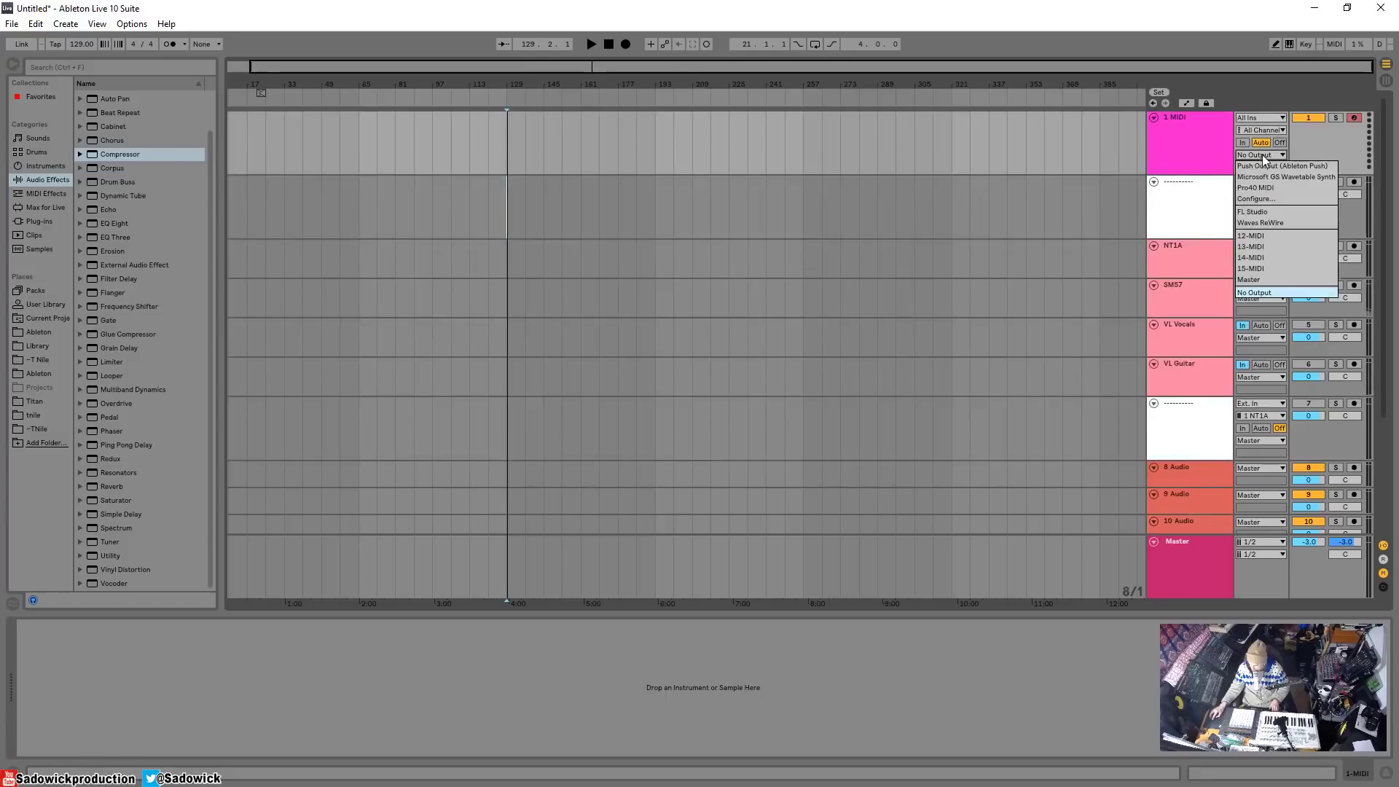
{"action": "left_click", "coordinate": [1297, 187]}
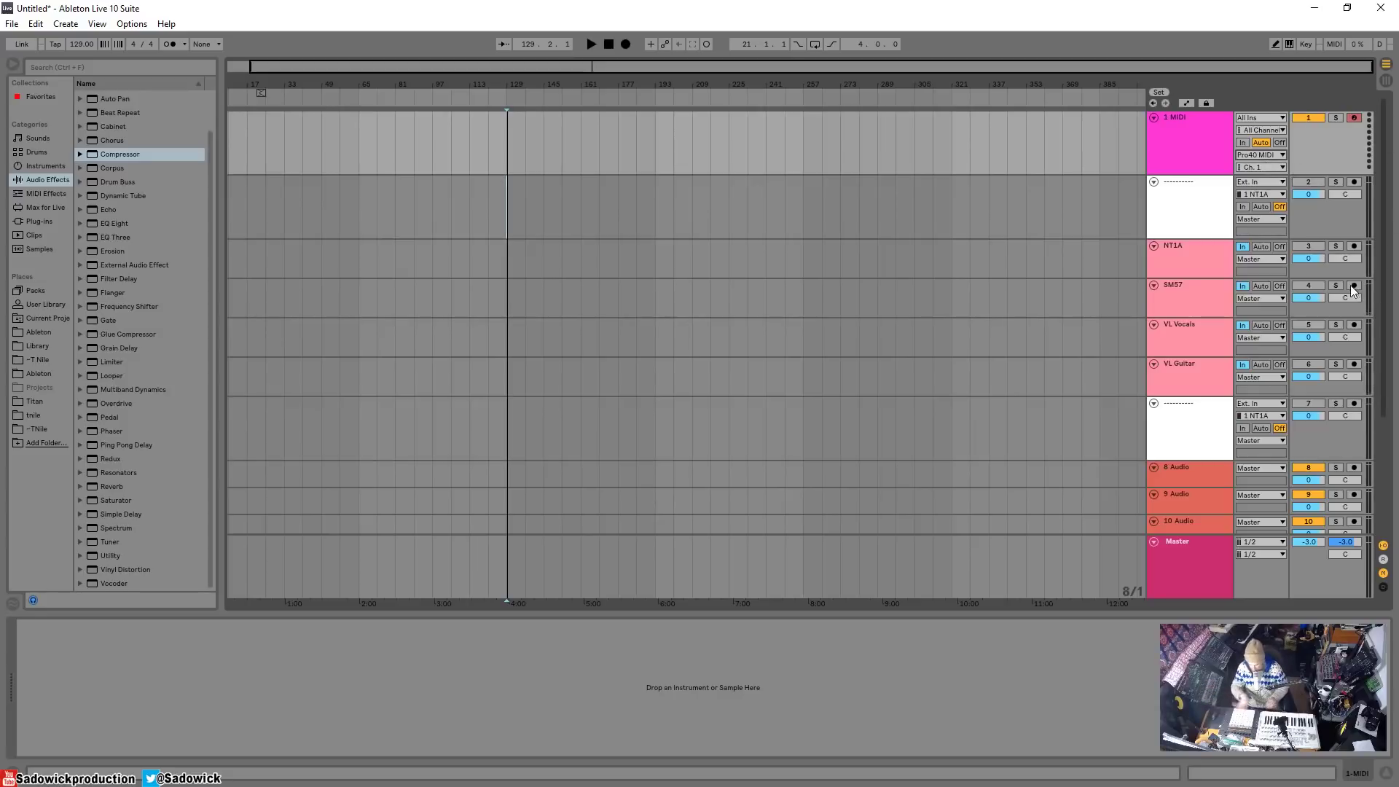
Rename the 1 MIDI track as studio midi
{"action": "right_click", "coordinate": [1188, 115]}
{"action": "left_click", "coordinate": [1237, 183]}
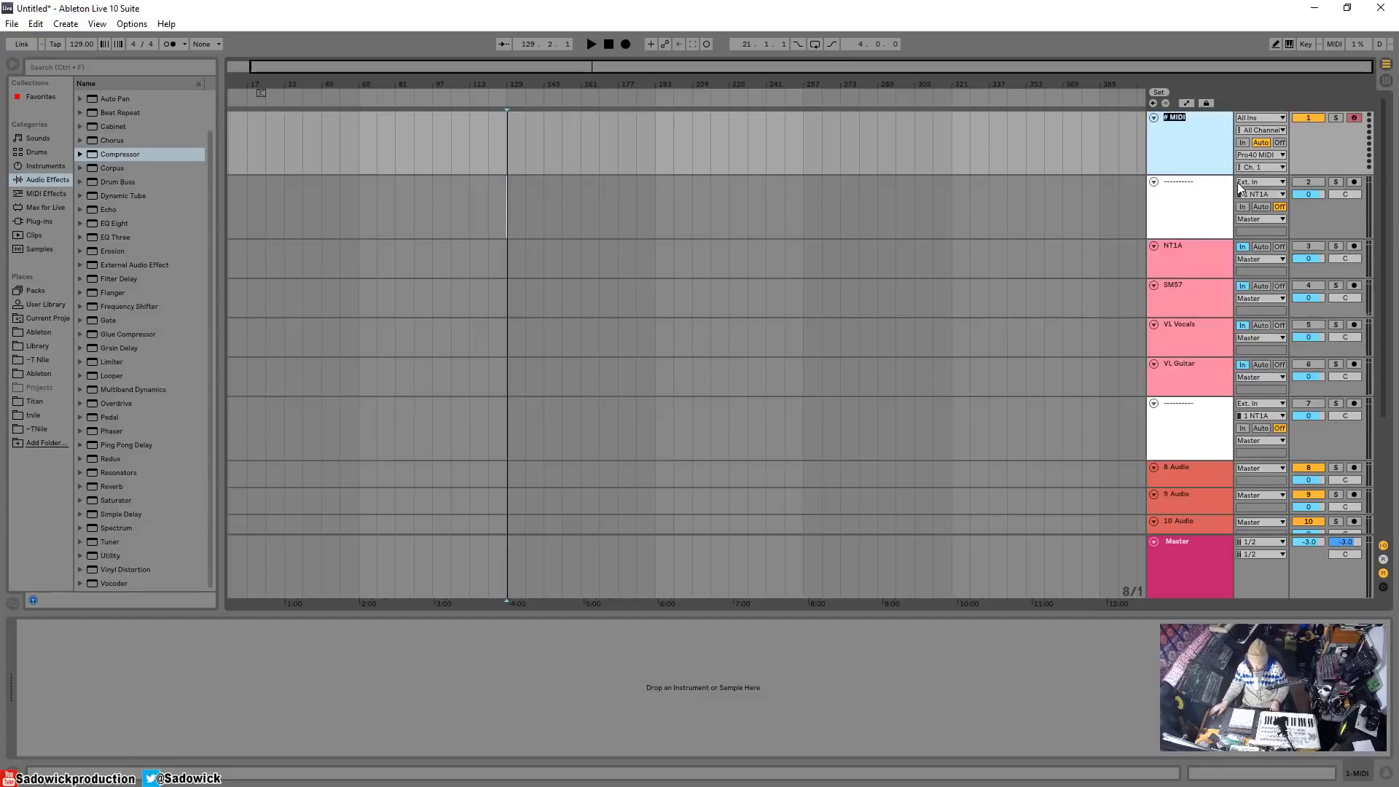
{"action": "type", "text": "studio"}
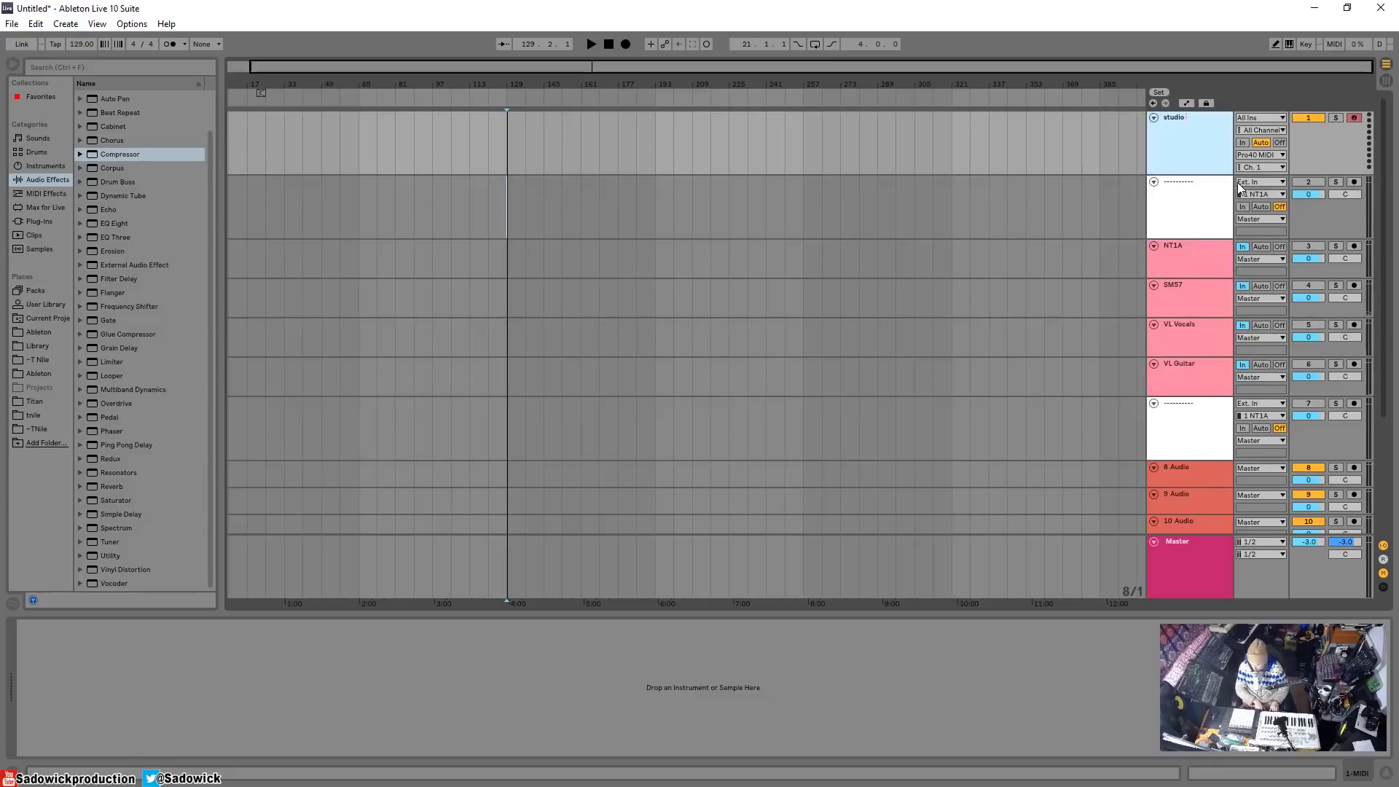
{"action": "type", "text": " midi"}
{"action": "key", "text": "Return"}
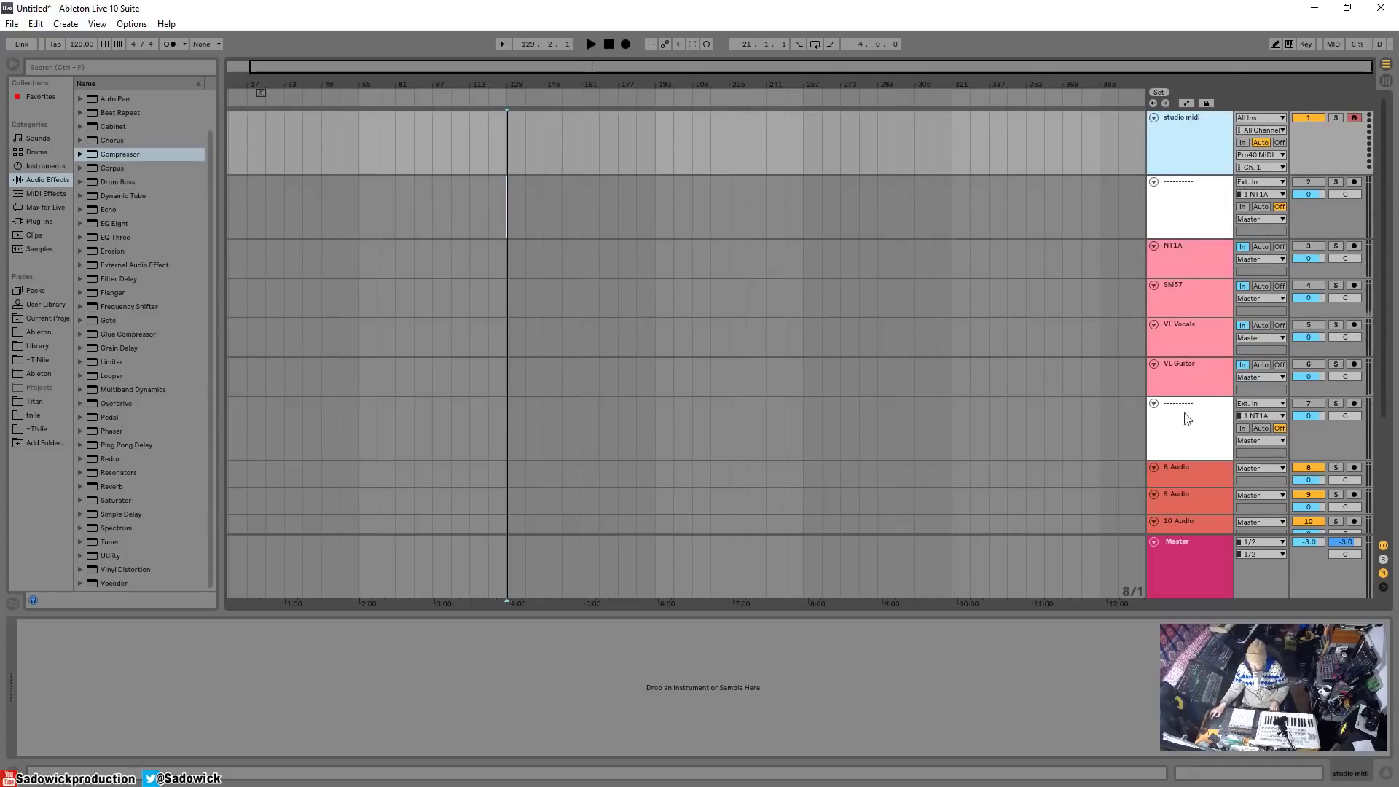
{"action": "right_click", "coordinate": [1322, 150]}
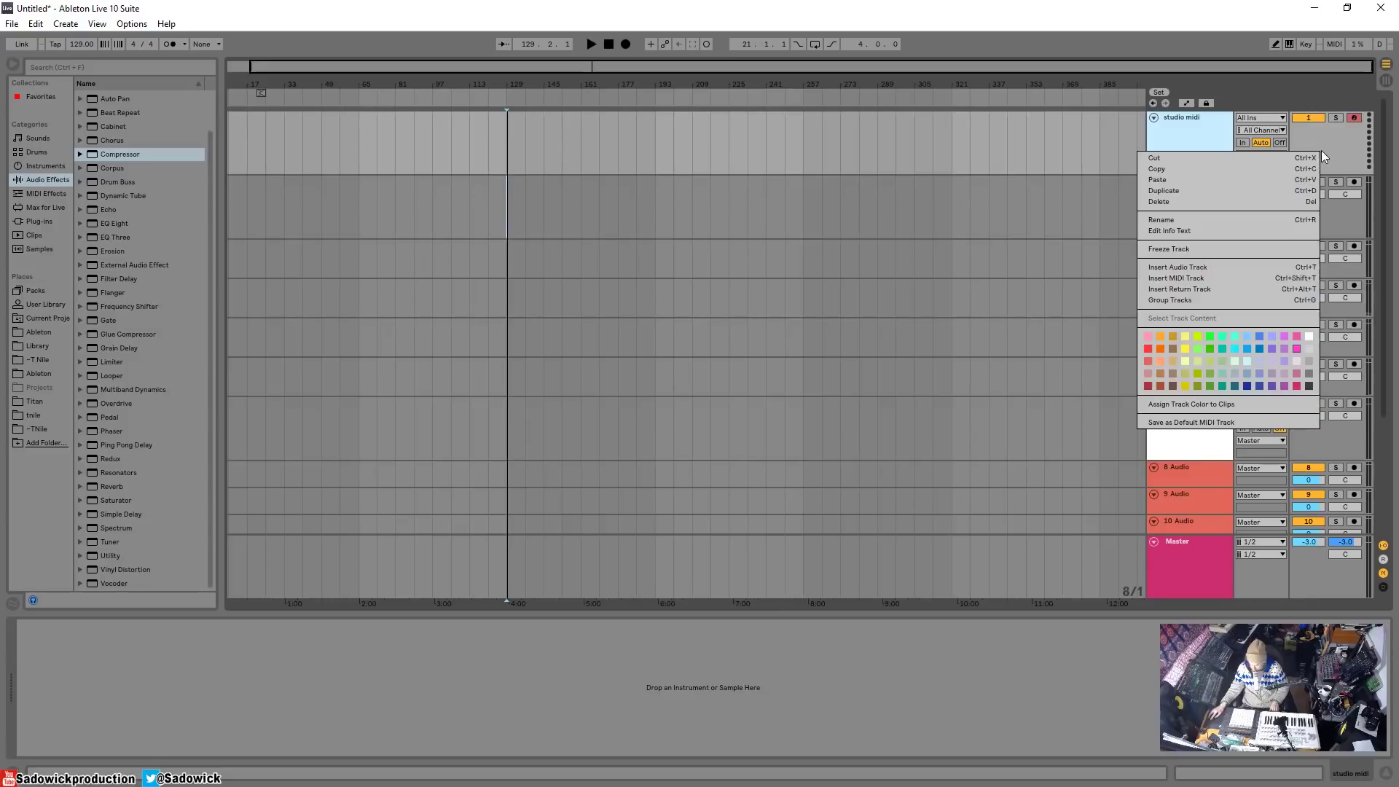
{"action": "left_click", "coordinate": [1318, 139]}
{"action": "right_click", "coordinate": [1319, 139]}
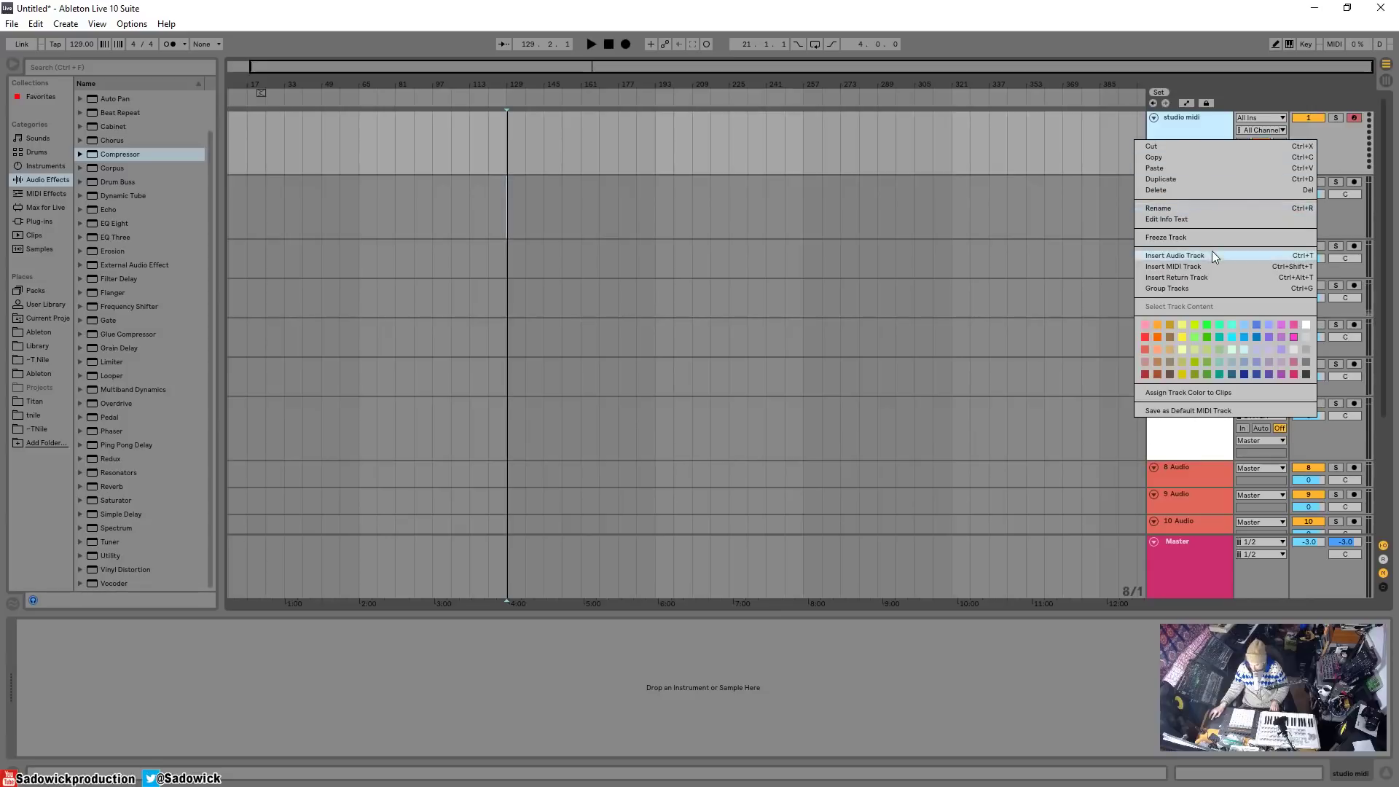
{"action": "left_click", "coordinate": [1322, 135]}
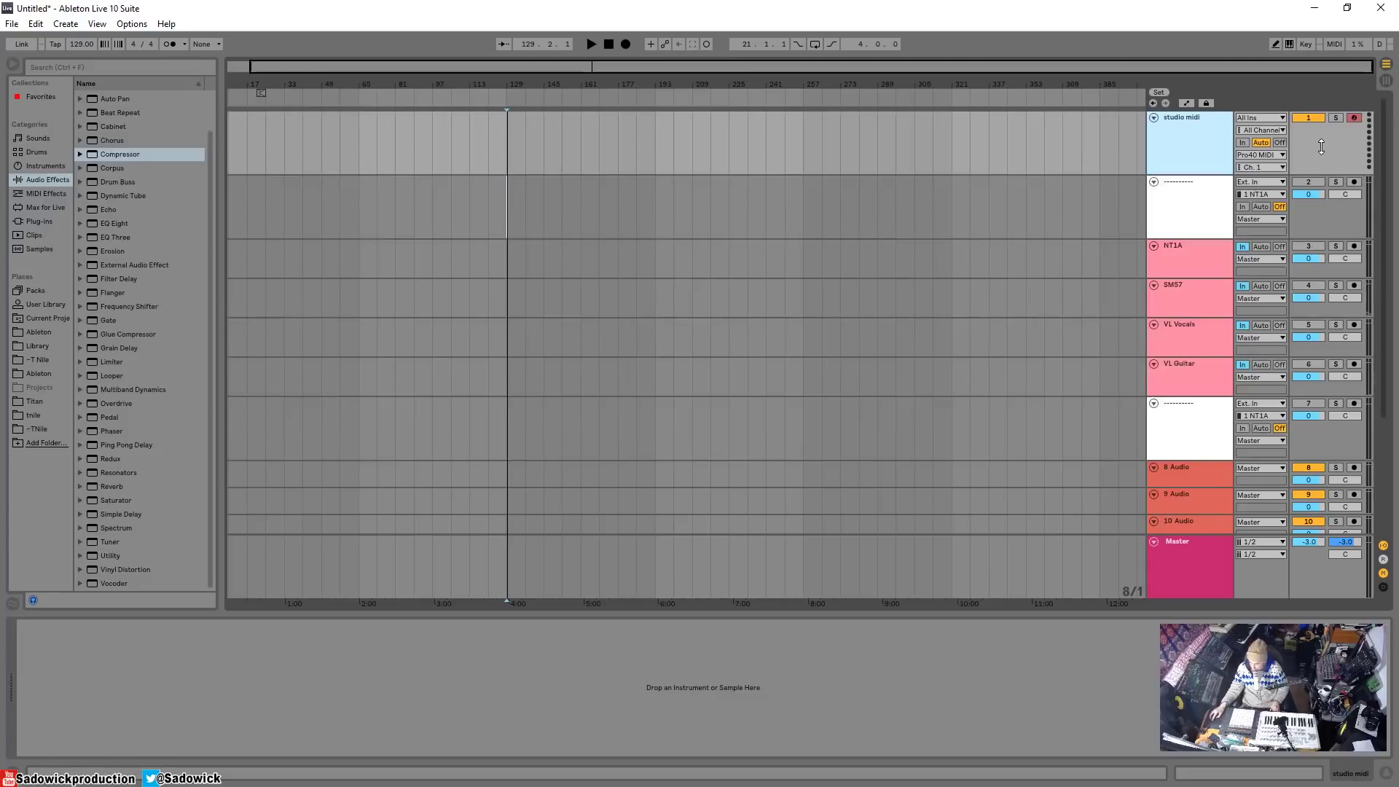
Reduce the heights of the studio midi track and both dashed dividers, collapsing the upper divider
{"action": "left_click_drag", "start_coordinate": [1317, 146], "coordinate": [1338, 120]}
{"action": "left_click_drag", "start_coordinate": [1341, 382], "coordinate": [1340, 346]}
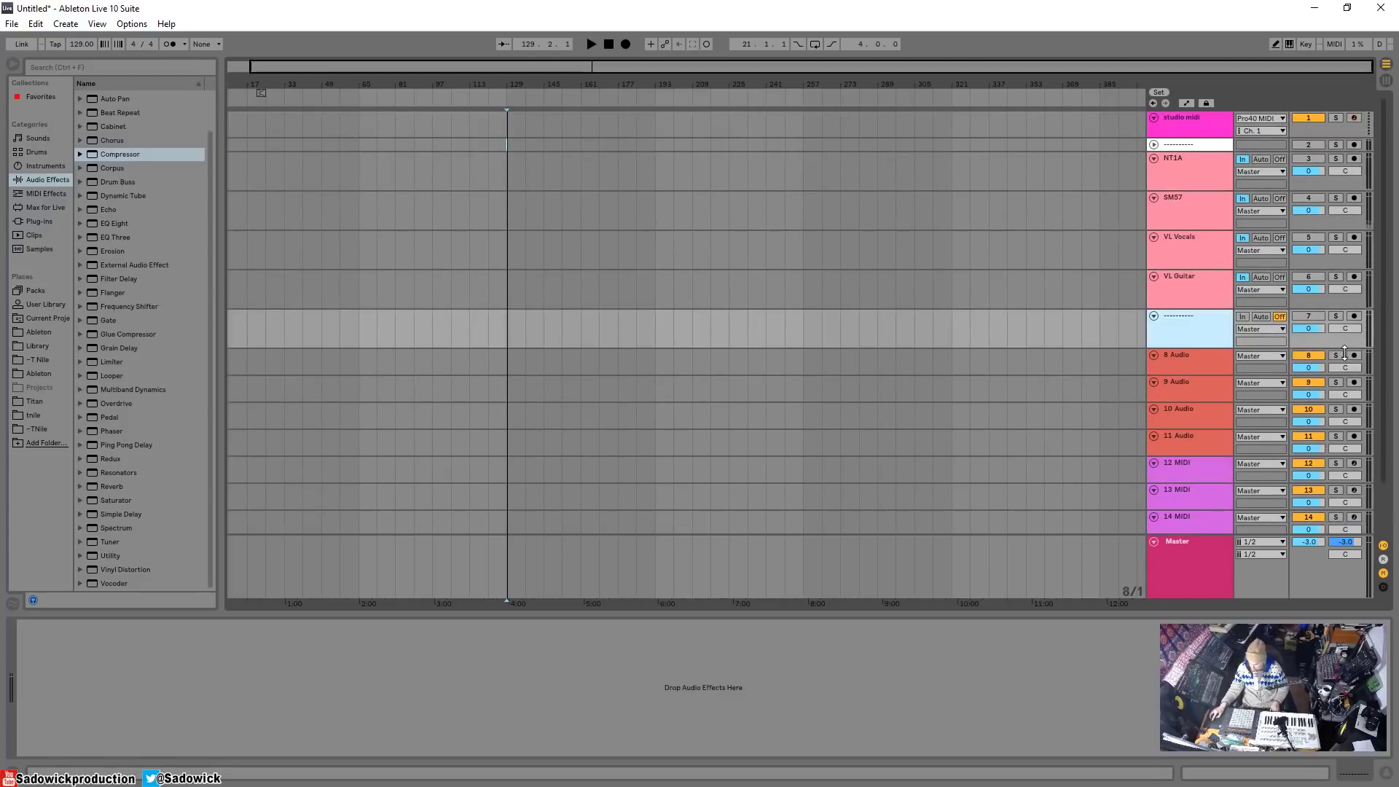
{"action": "left_click", "coordinate": [185, 45]}
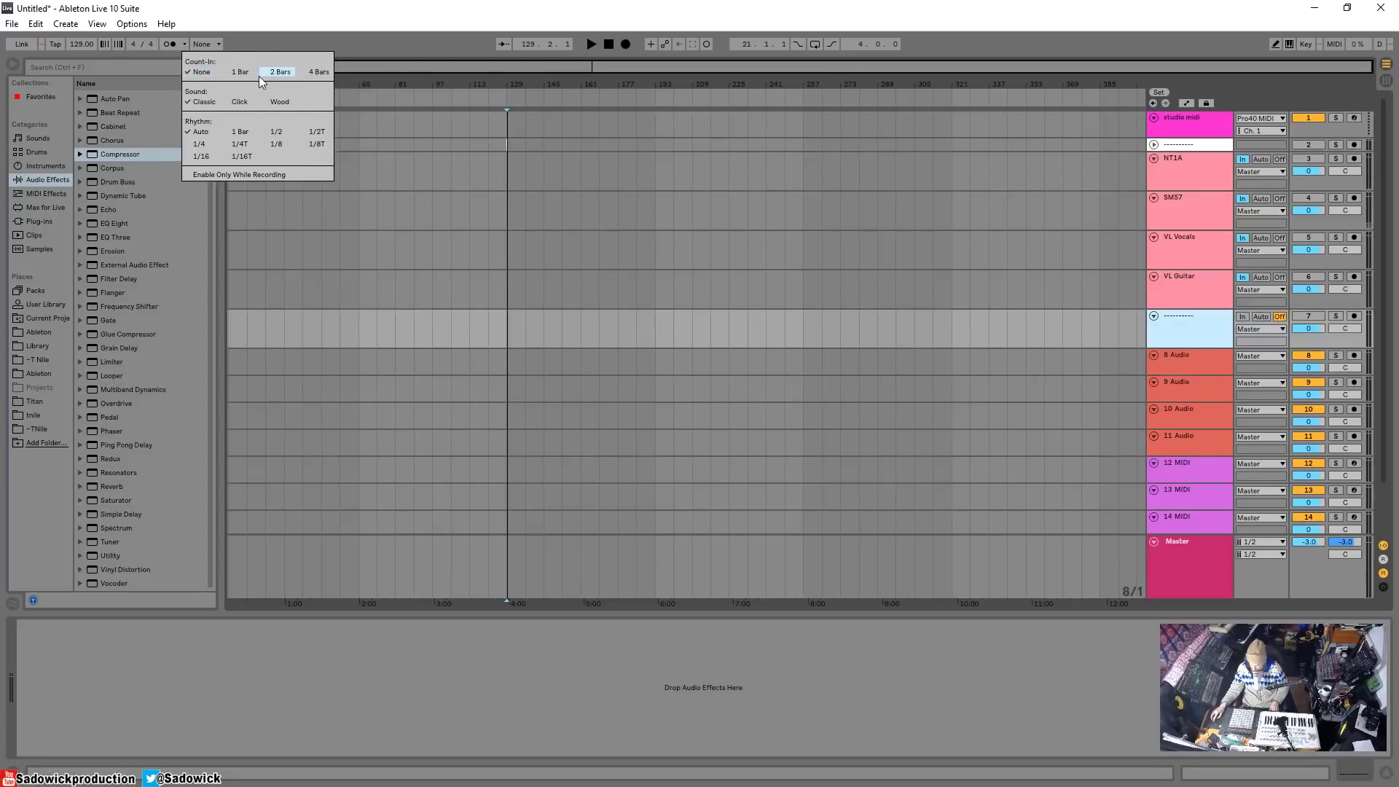
{"action": "left_click", "coordinate": [277, 48]}
{"action": "right_click", "coordinate": [169, 45]}
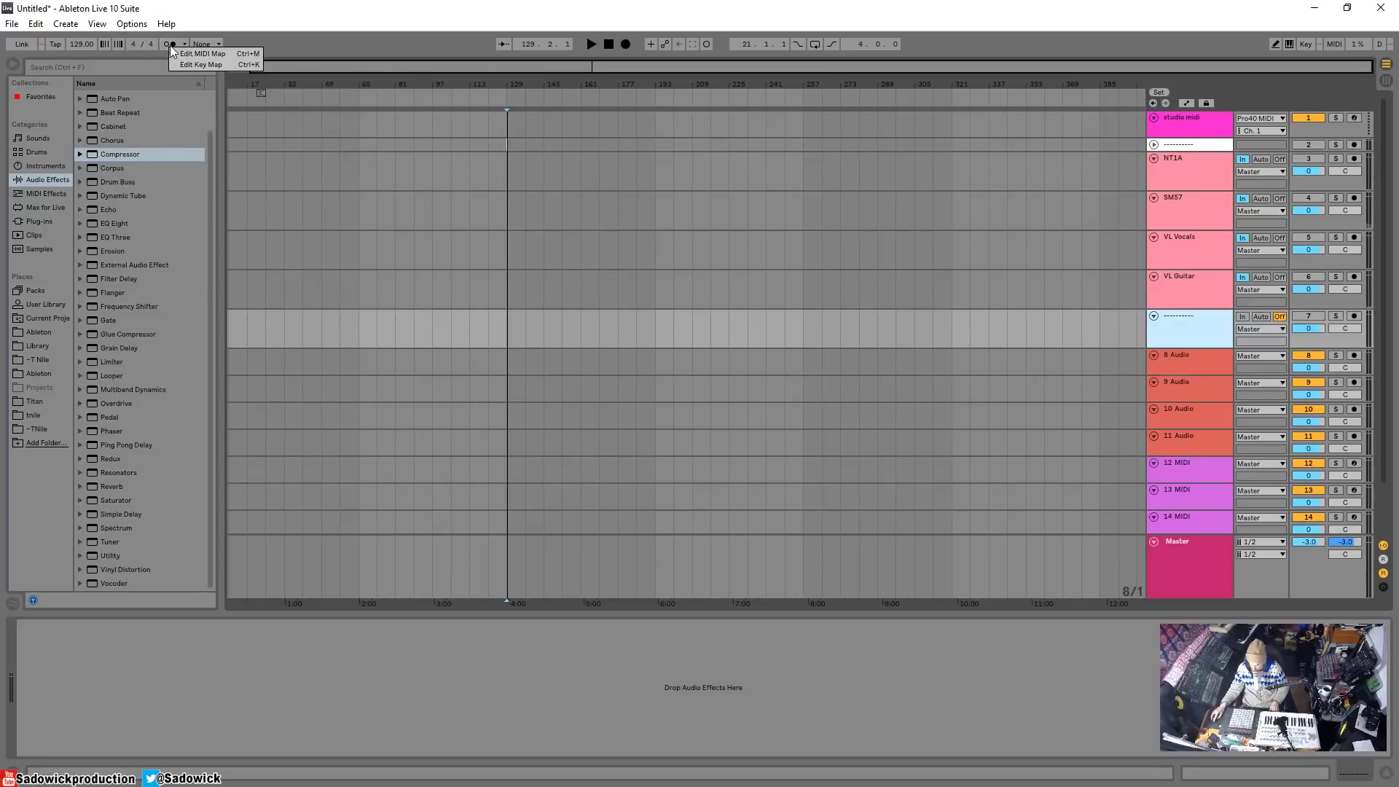
{"action": "left_click", "coordinate": [338, 45]}
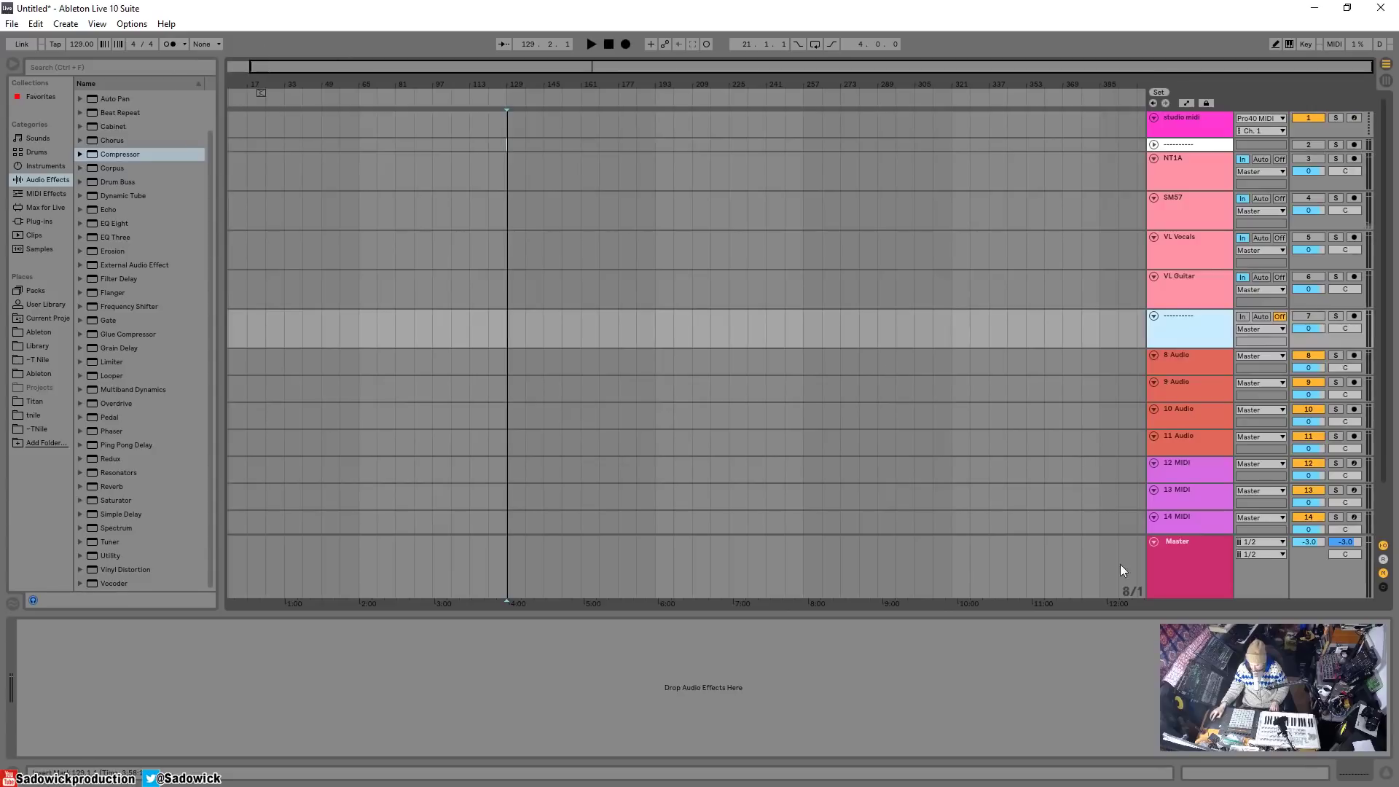
{"action": "scroll", "coordinate": [1184, 413], "scroll_direction": "down", "scroll_amount": 2}
{"action": "scroll", "coordinate": [1186, 408], "scroll_direction": "up", "scroll_amount": 2}
Insert a return track above the Master track
{"action": "key", "text": "ctrl+shift+t"}
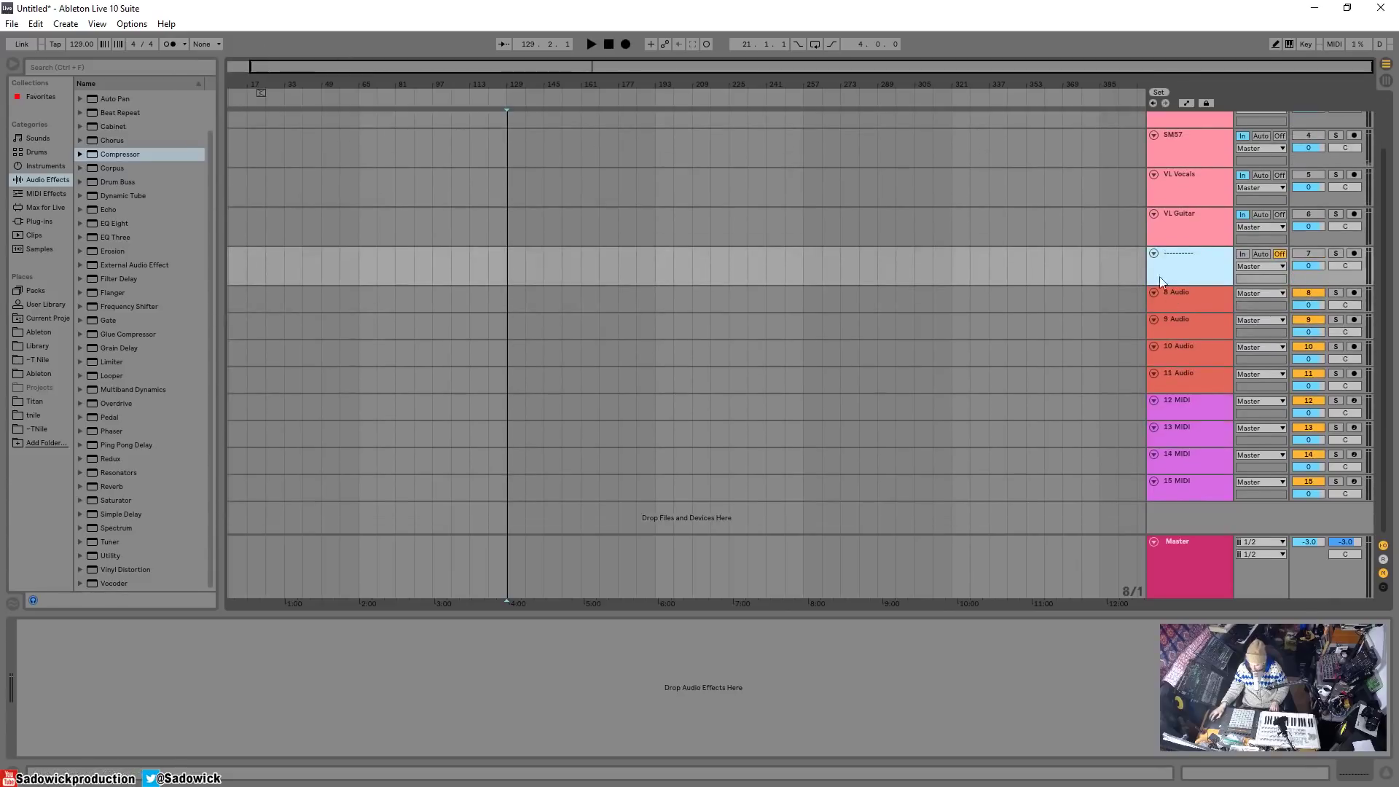
{"action": "right_click", "coordinate": [1216, 523]}
{"action": "left_click", "coordinate": [1275, 545]}
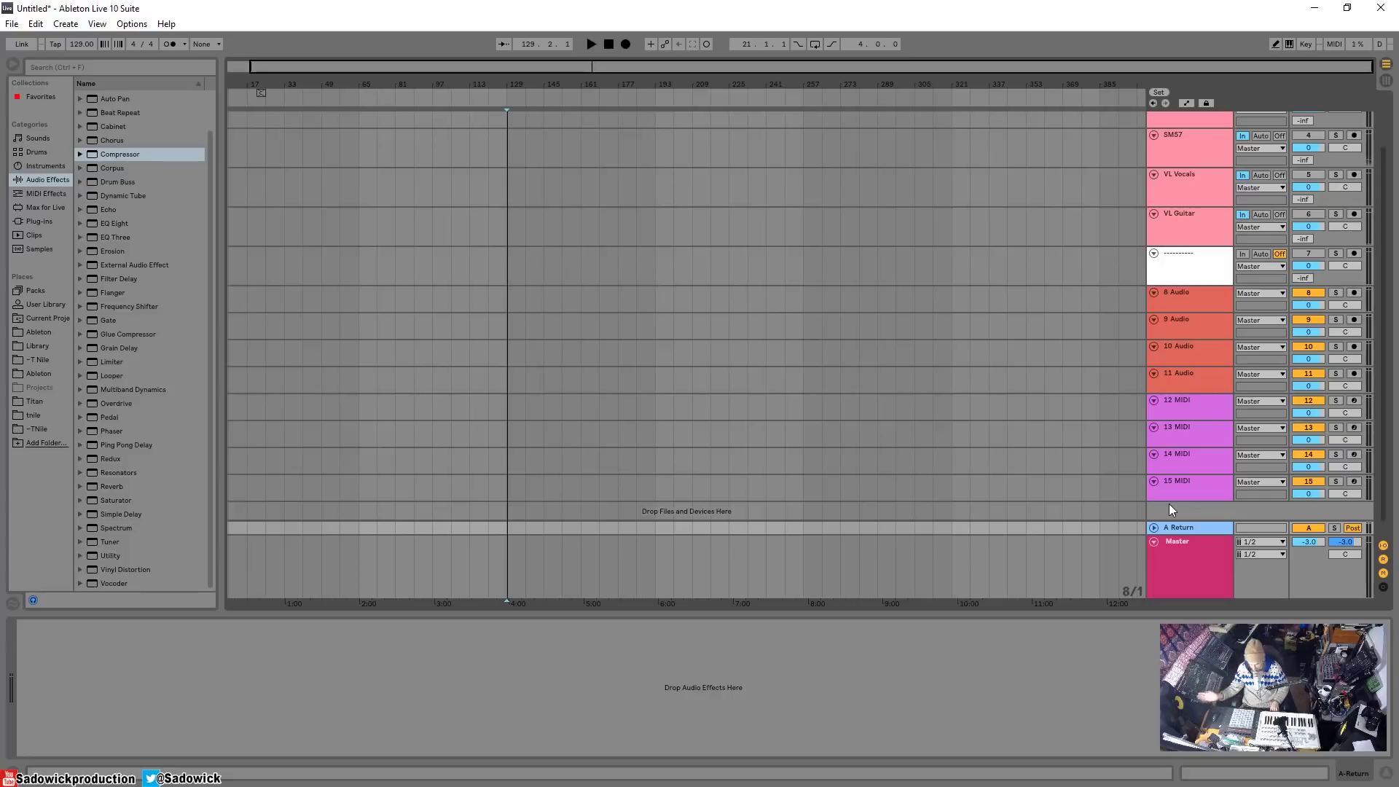
Locate FabFilter Pro-R among the plug-ins and delete the A Return track
{"action": "left_click", "coordinate": [41, 220]}
{"action": "left_click", "coordinate": [144, 429]}
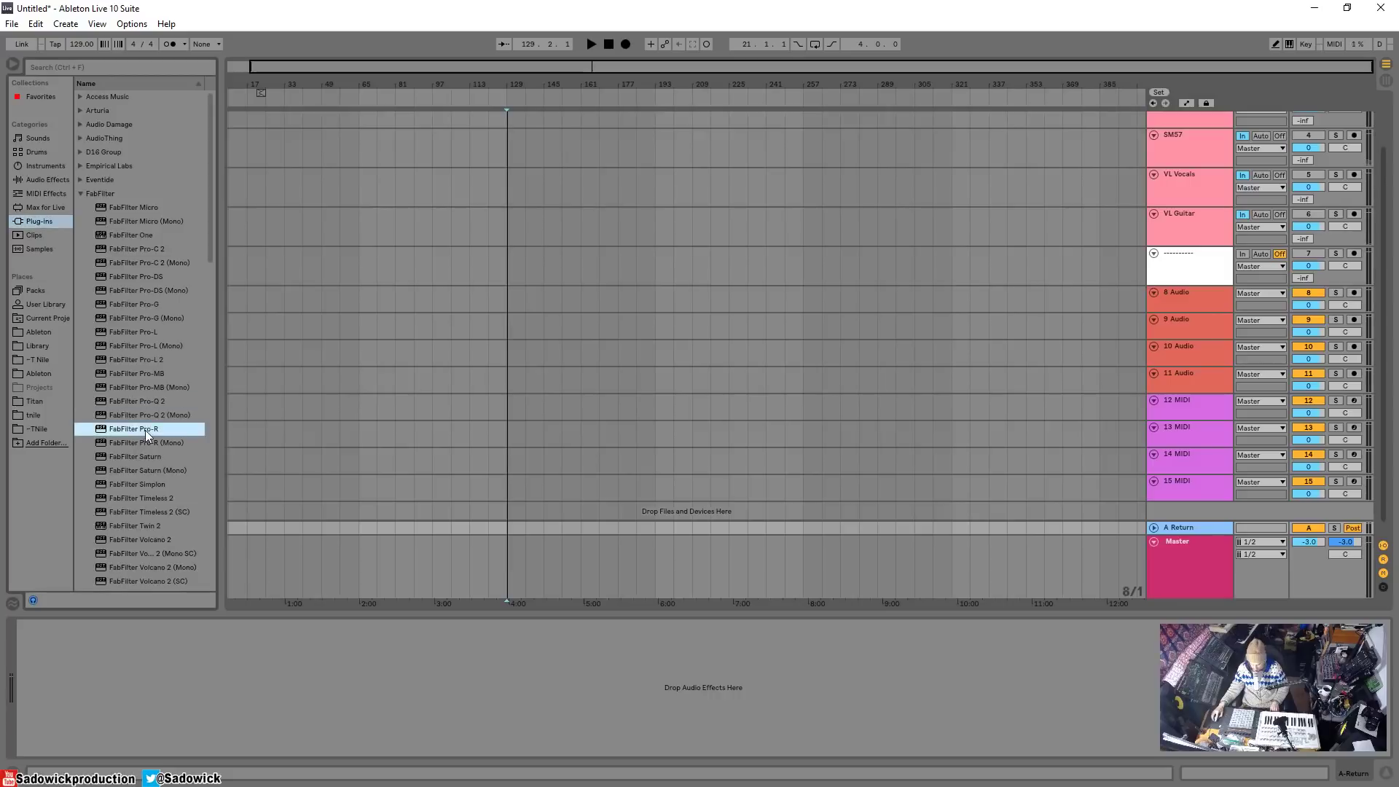
{"action": "left_click", "coordinate": [1222, 531]}
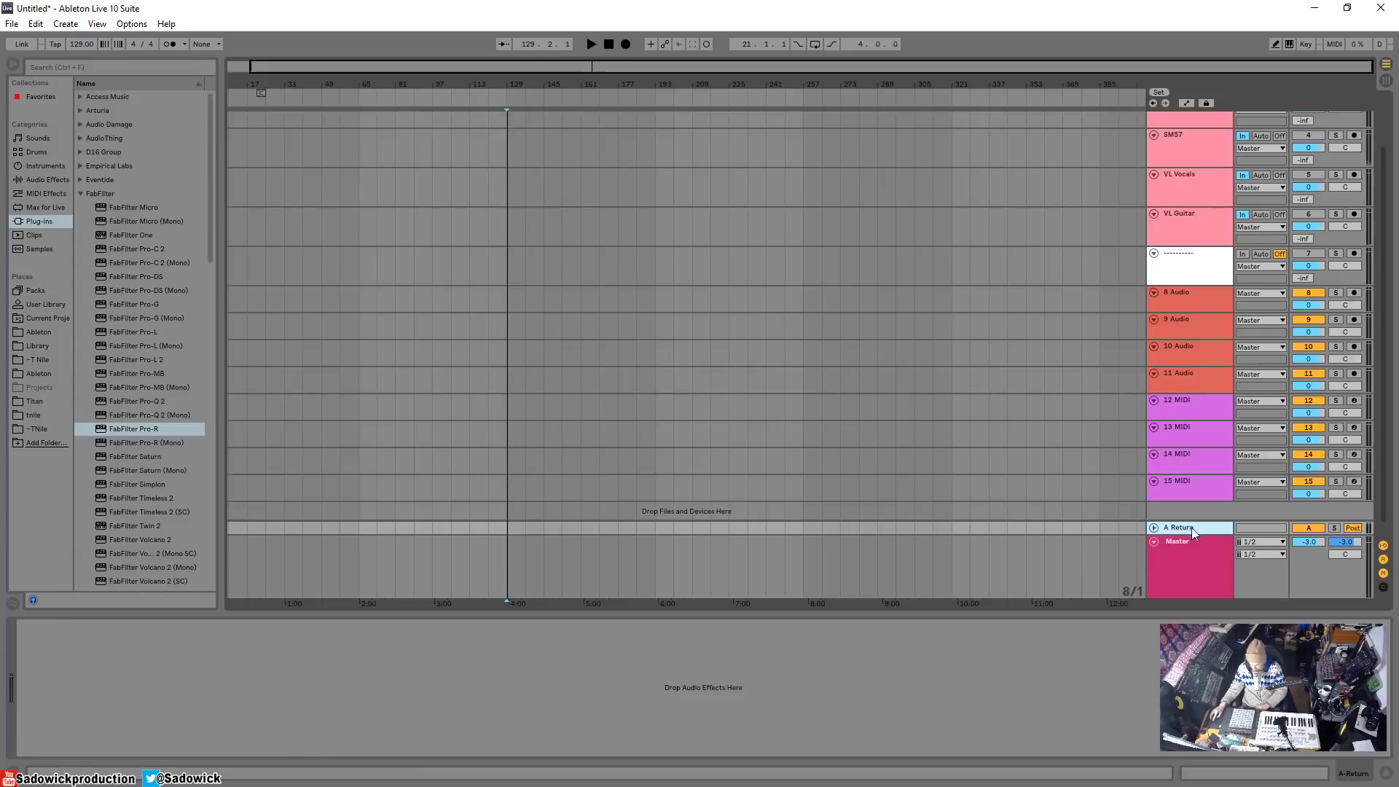
{"action": "key", "text": "Delete"}
{"action": "scroll", "coordinate": [1204, 300], "scroll_direction": "up", "scroll_amount": 3}
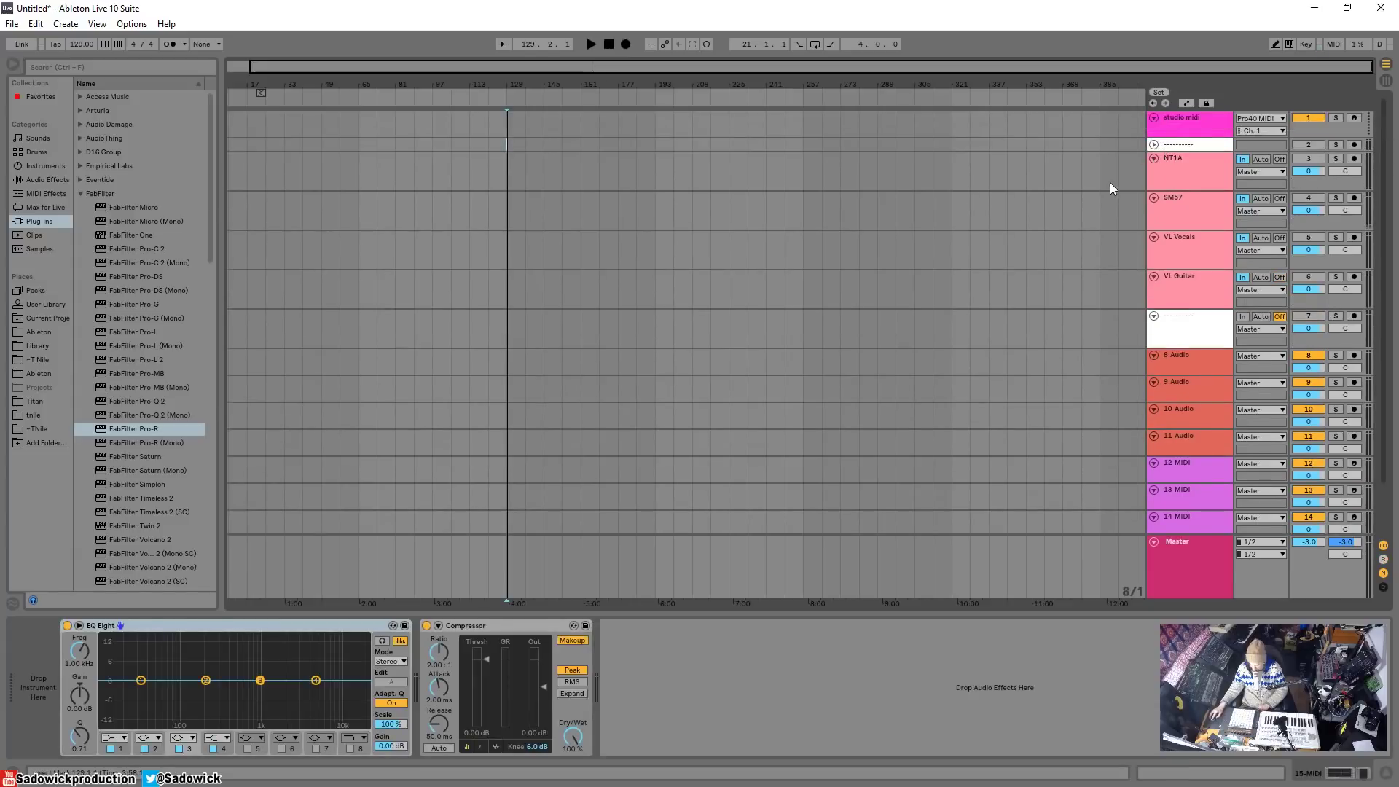
{"action": "scroll", "coordinate": [1166, 426], "scroll_direction": "down", "scroll_amount": 2}
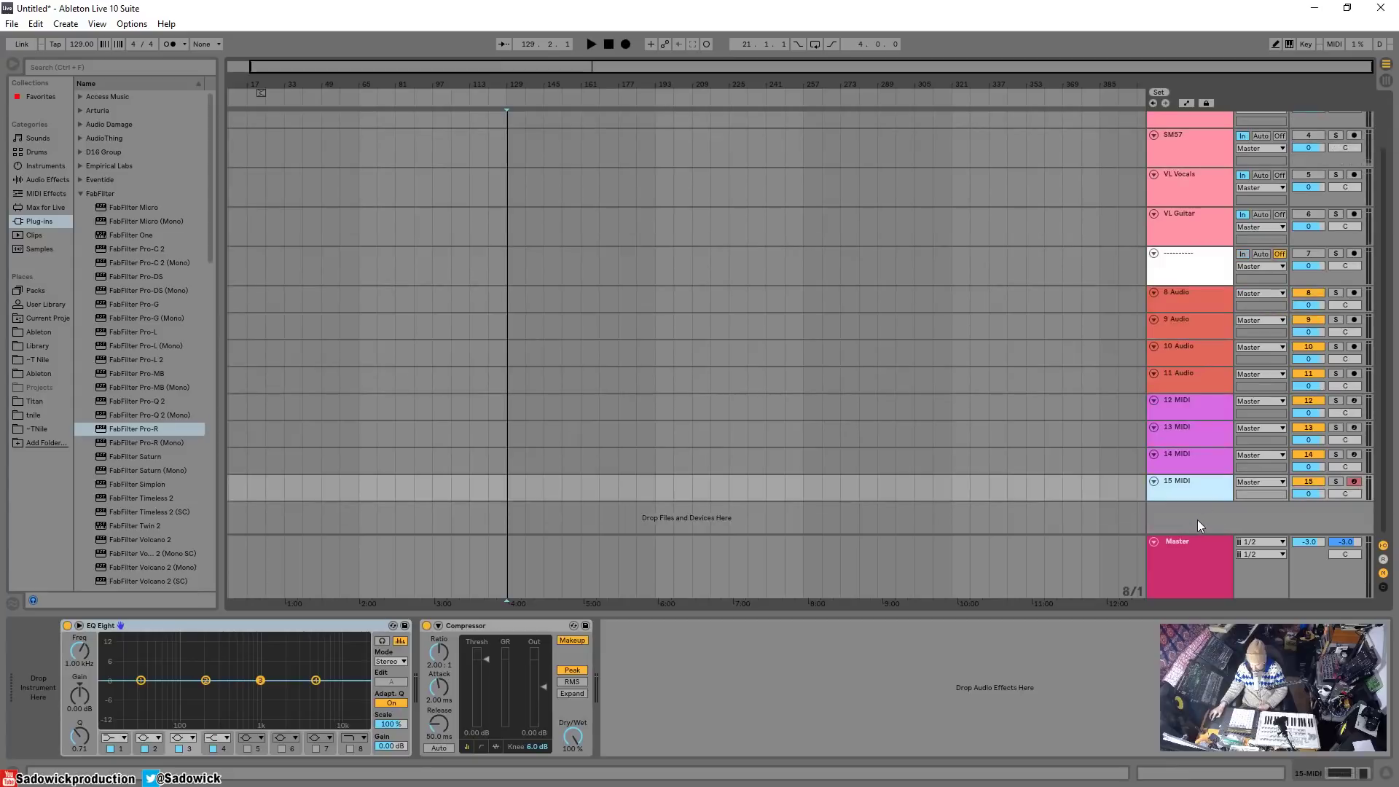
{"action": "scroll", "coordinate": [1183, 206], "scroll_direction": "up", "scroll_amount": 2}
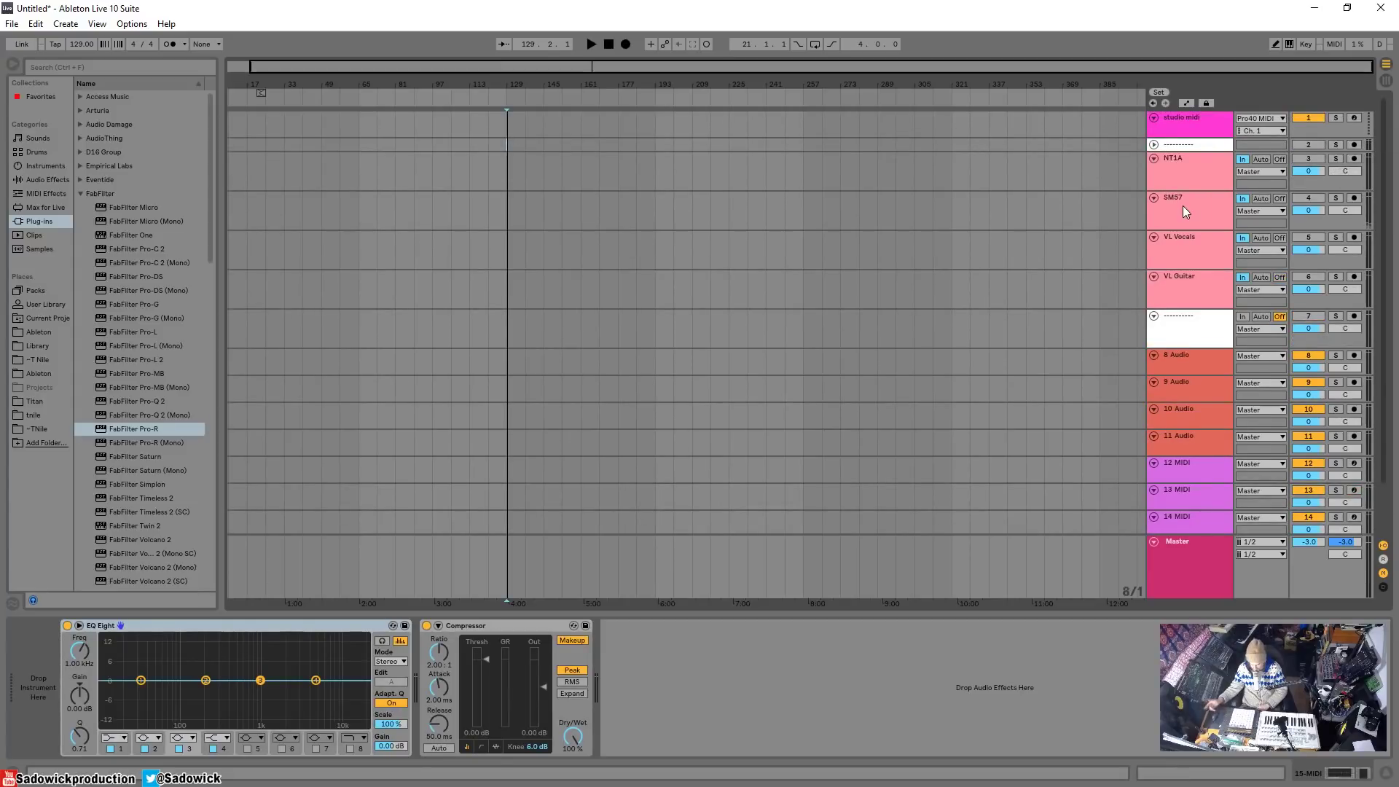
{"action": "scroll", "coordinate": [1144, 191], "scroll_direction": "down", "scroll_amount": 2}
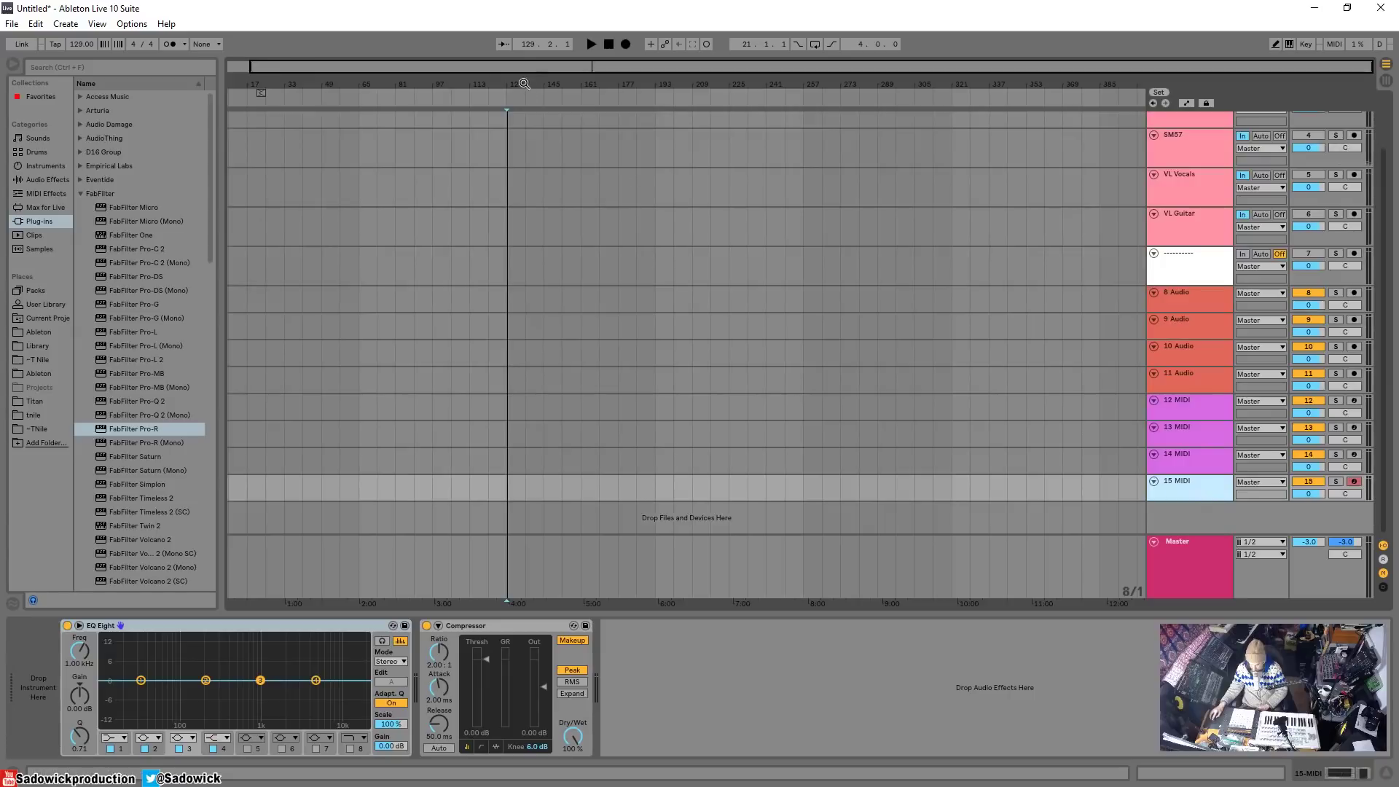
Switch to Session View and examine the mixer's channel strips and level meters
{"action": "left_click_drag", "start_coordinate": [525, 83], "coordinate": [533, 83]}
{"action": "key", "text": "Tab"}
{"action": "key", "text": "Tab"}
{"action": "key", "text": "Tab"}
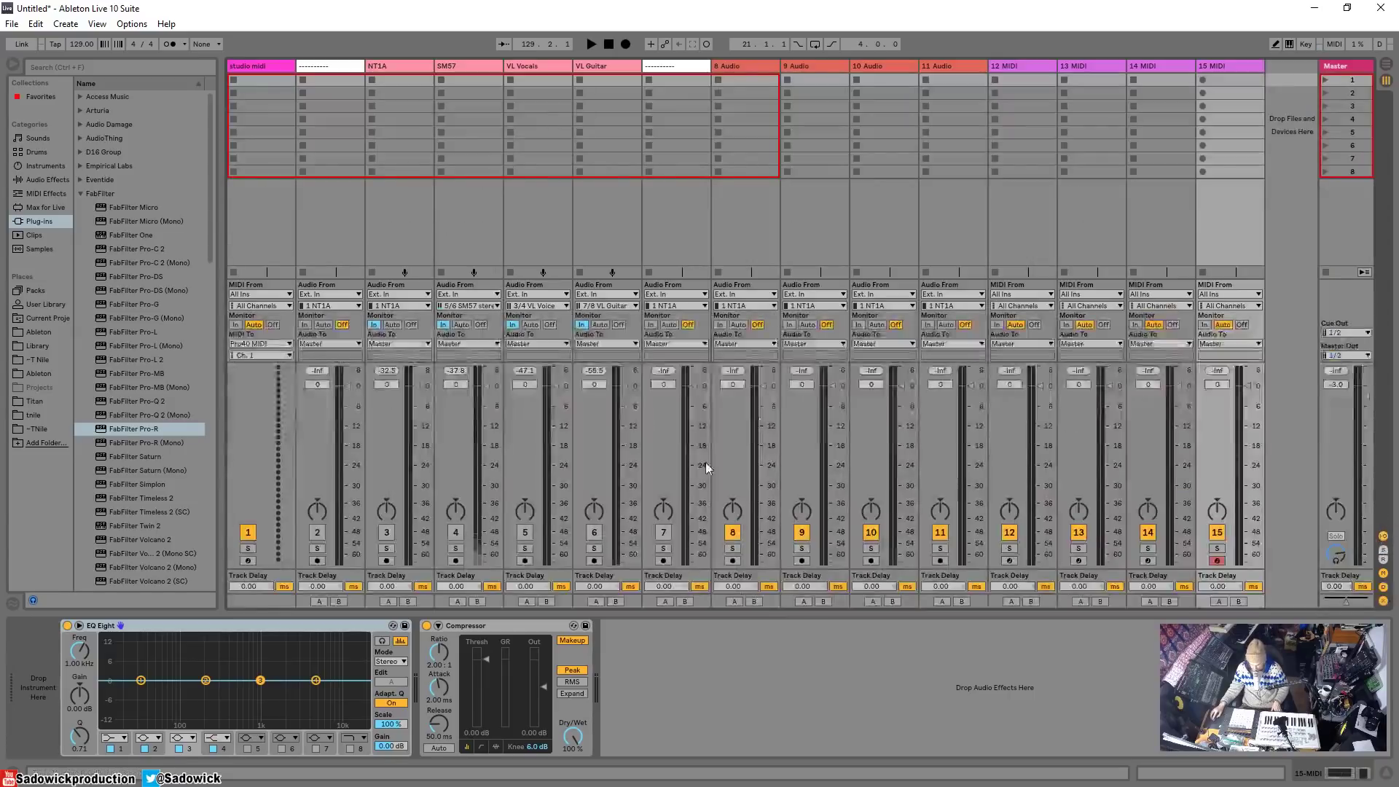
{"action": "left_click_drag", "start_coordinate": [632, 364], "coordinate": [676, 242]}
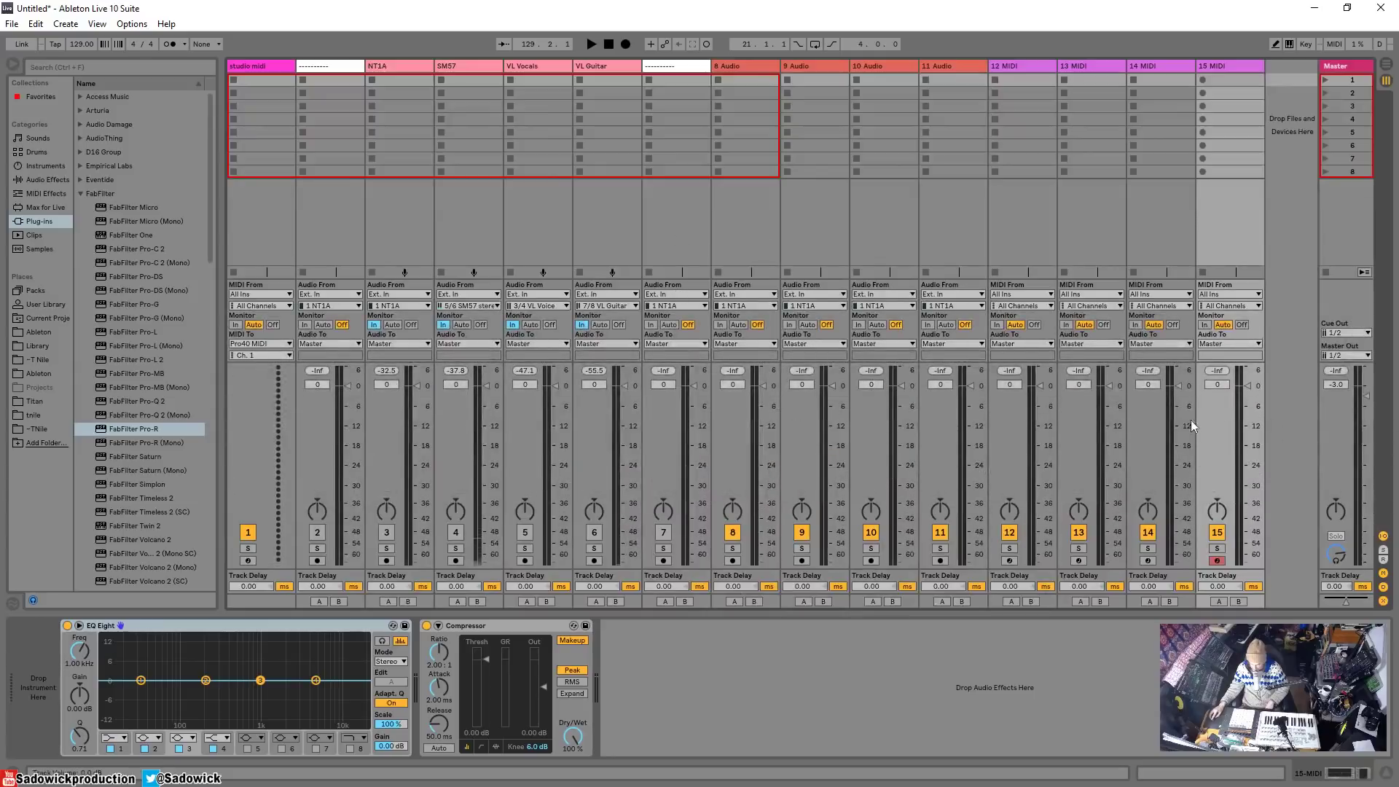
Set the VL Guitar track's panning to Split Stereo Pan Mode and return it to Stereo Pan Mode
{"action": "right_click", "coordinate": [595, 514]}
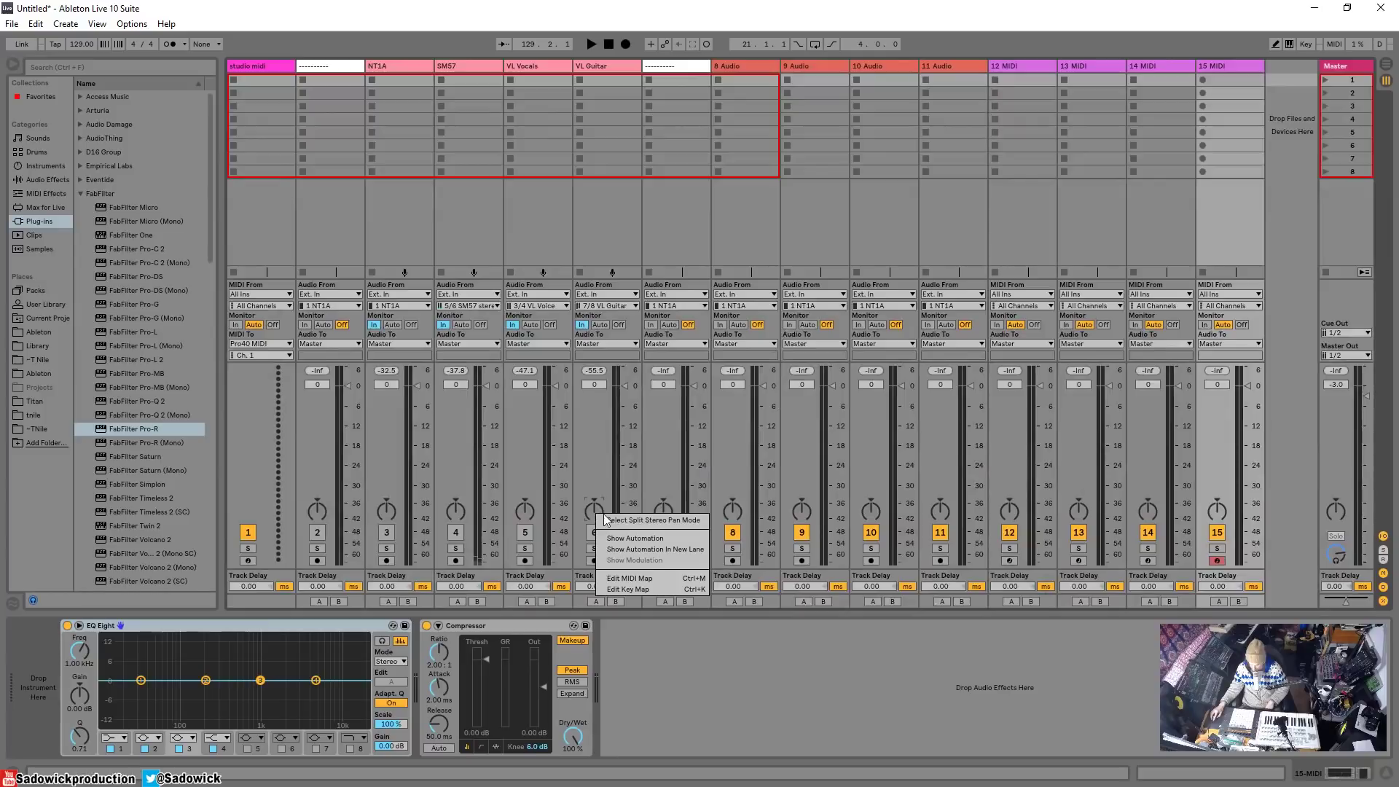
{"action": "left_click", "coordinate": [601, 519]}
{"action": "right_click", "coordinate": [591, 508]}
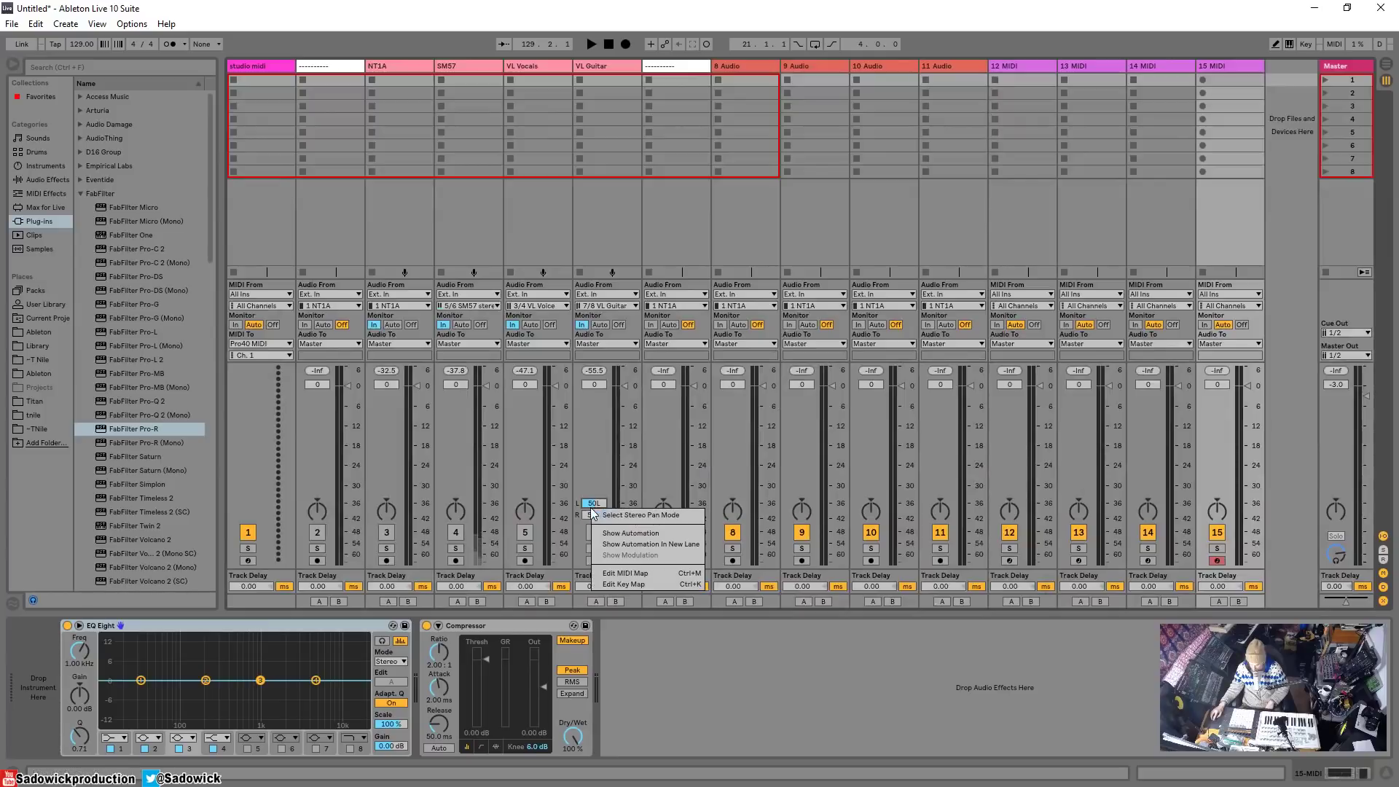
{"action": "left_click", "coordinate": [613, 514]}
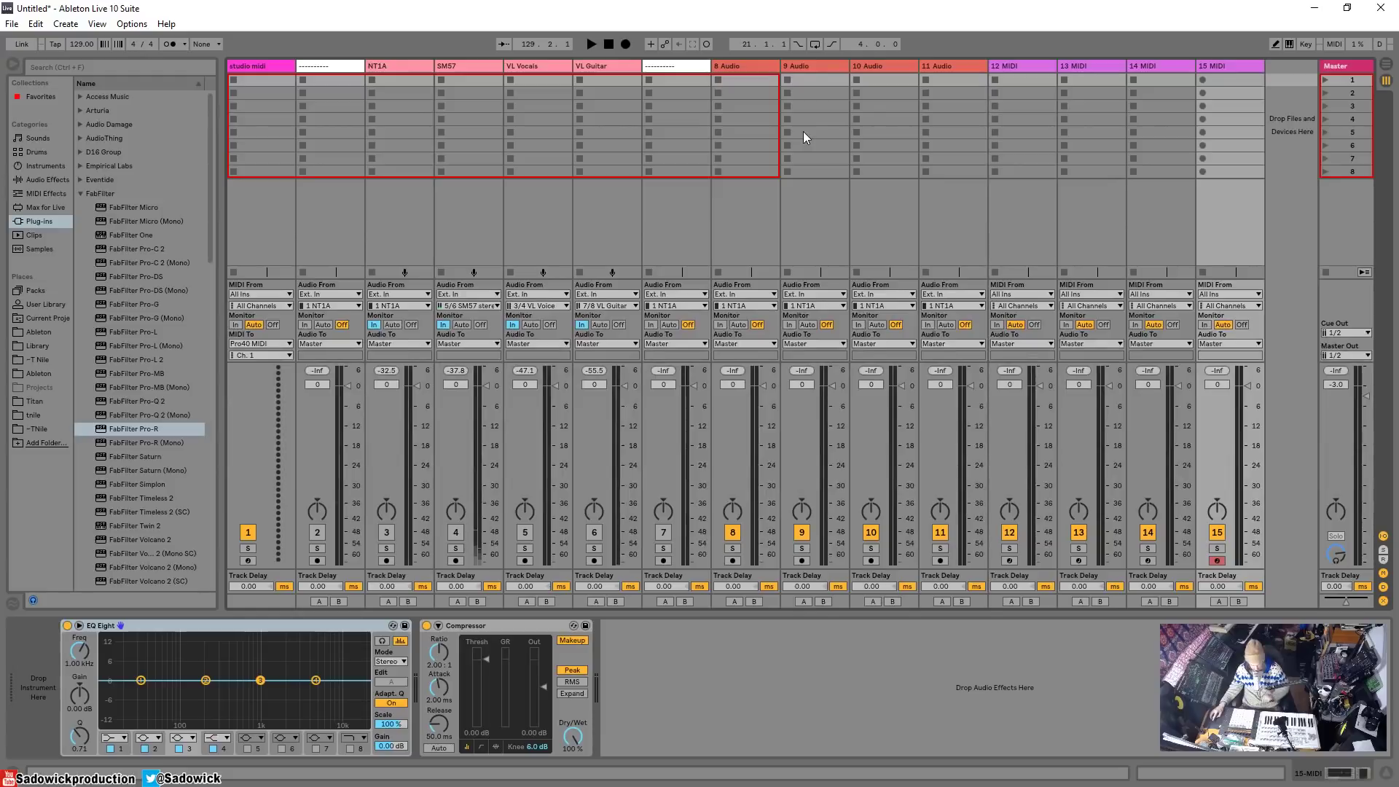
Group the NT1A, SM57, VL Vocals and VL Guitar tracks in Arrangement View and collapse the group
{"action": "key", "text": "Tab"}
{"action": "scroll", "coordinate": [1199, 335], "scroll_direction": "up", "scroll_amount": 3}
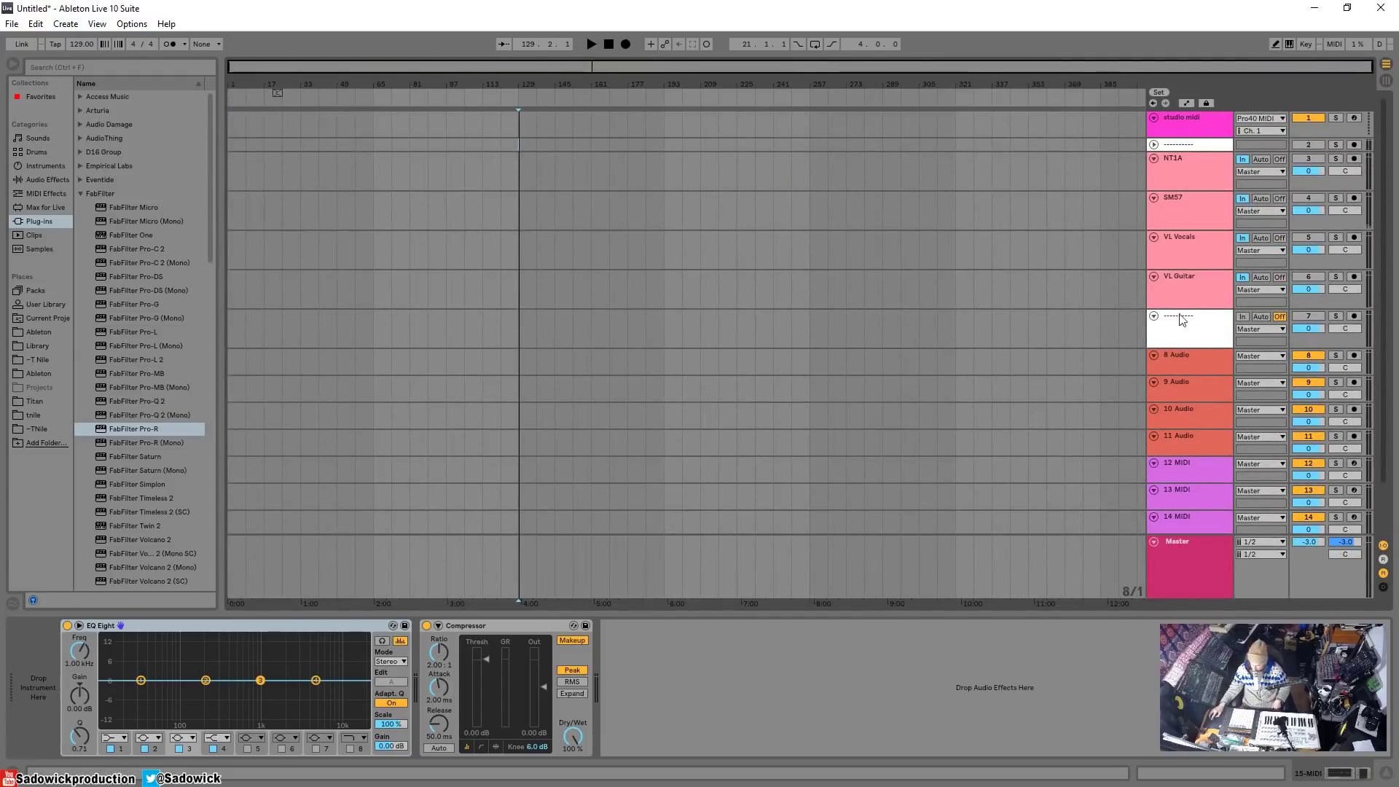
{"action": "left_click", "coordinate": [1181, 288]}
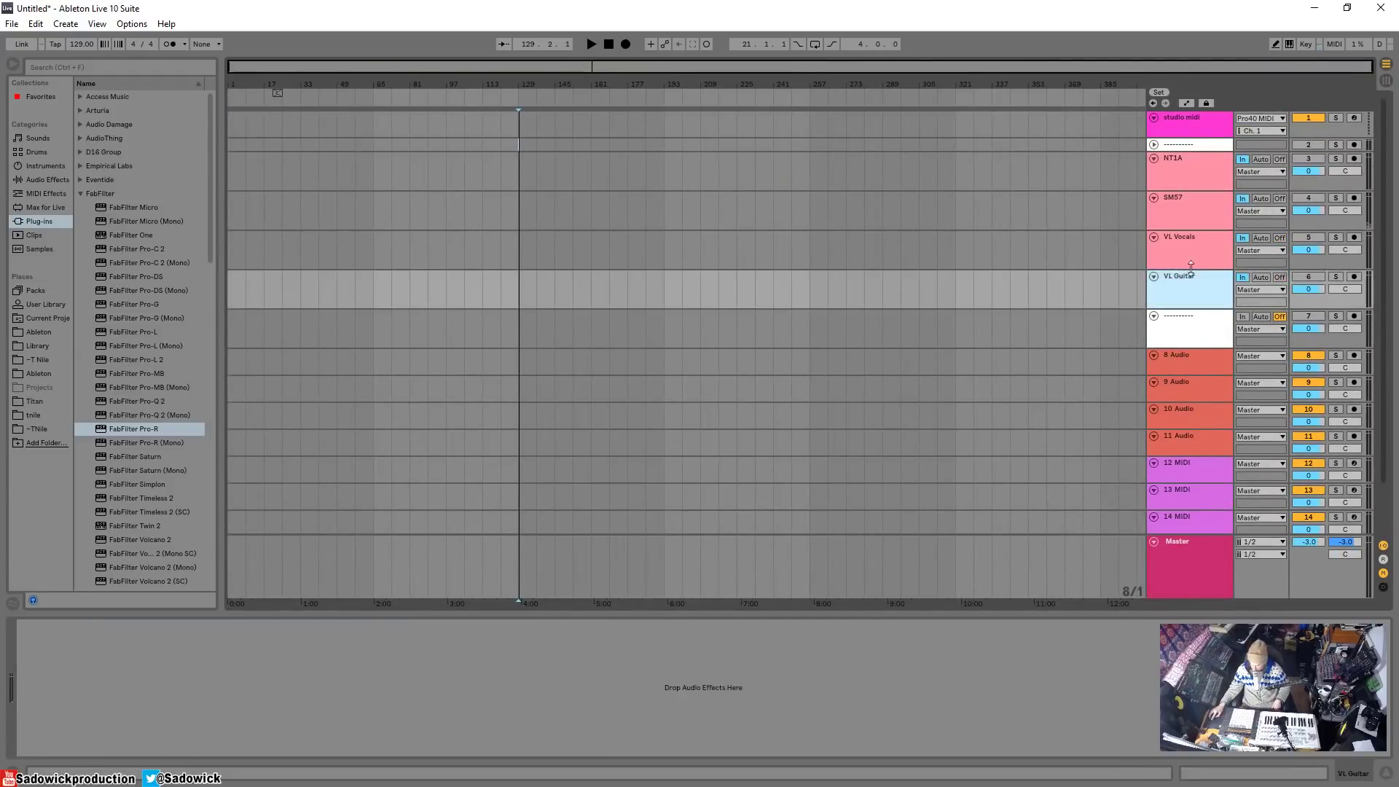
{"action": "left_click", "coordinate": [1176, 158], "text": "shift"}
{"action": "right_click", "coordinate": [1176, 159]}
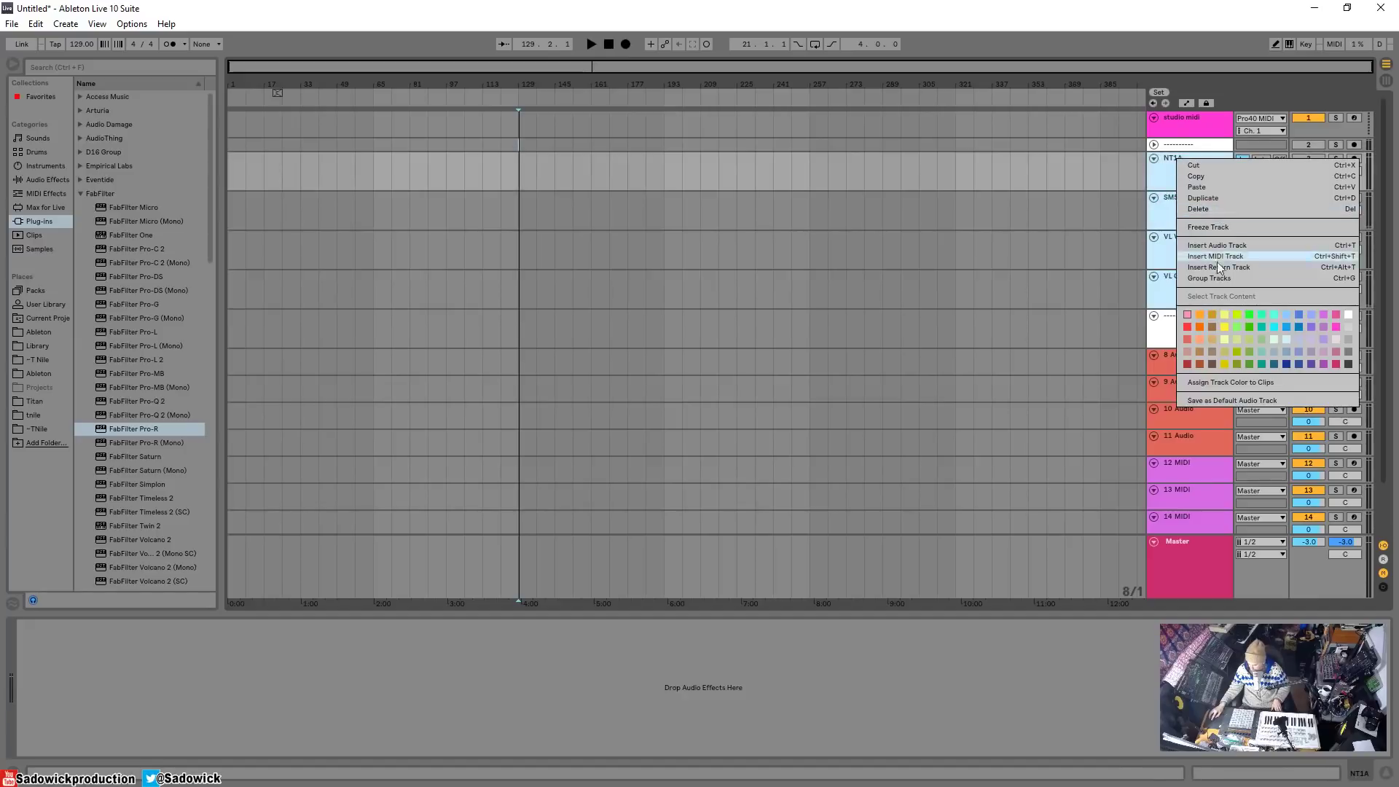
{"action": "left_click", "coordinate": [1141, 125]}
{"action": "key", "text": "ctrl+g"}
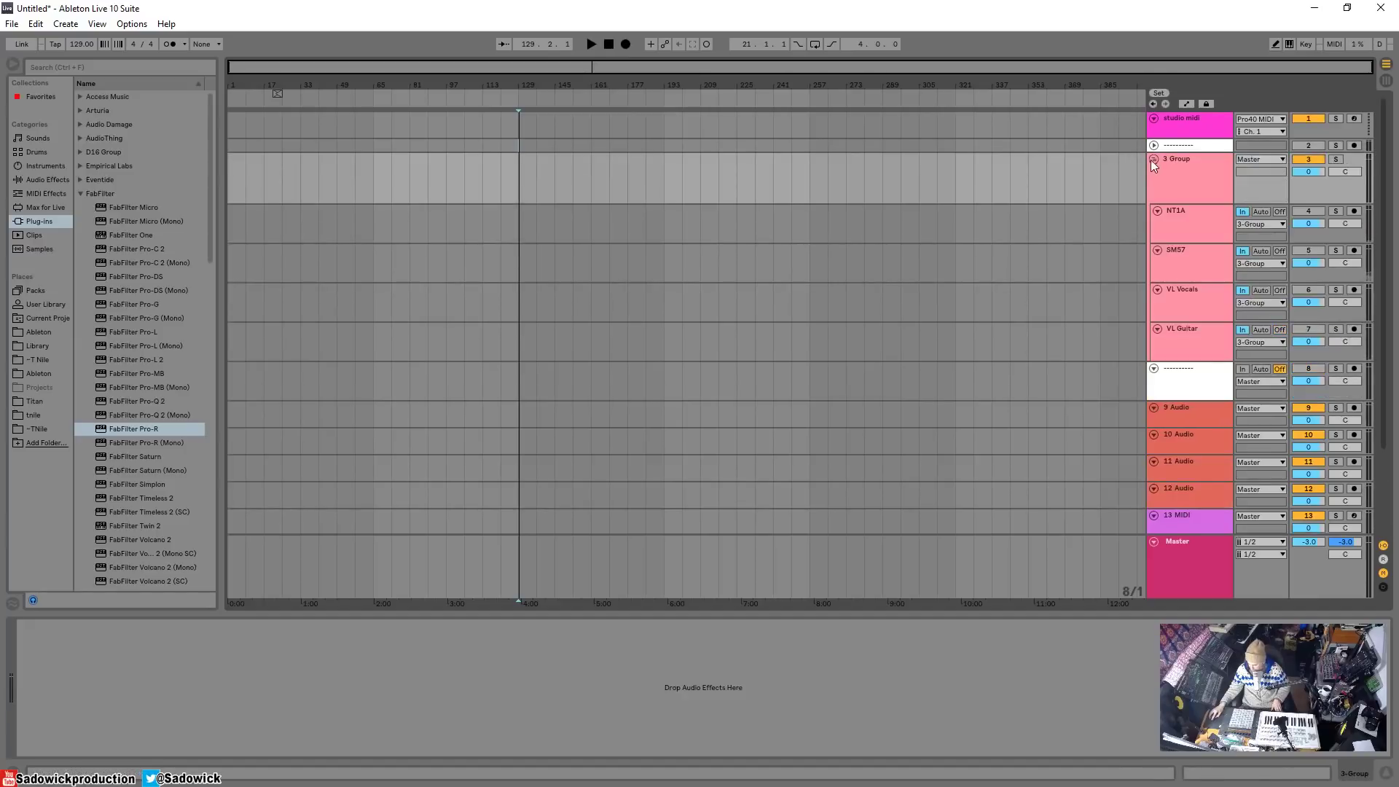
{"action": "left_click", "coordinate": [1154, 160]}
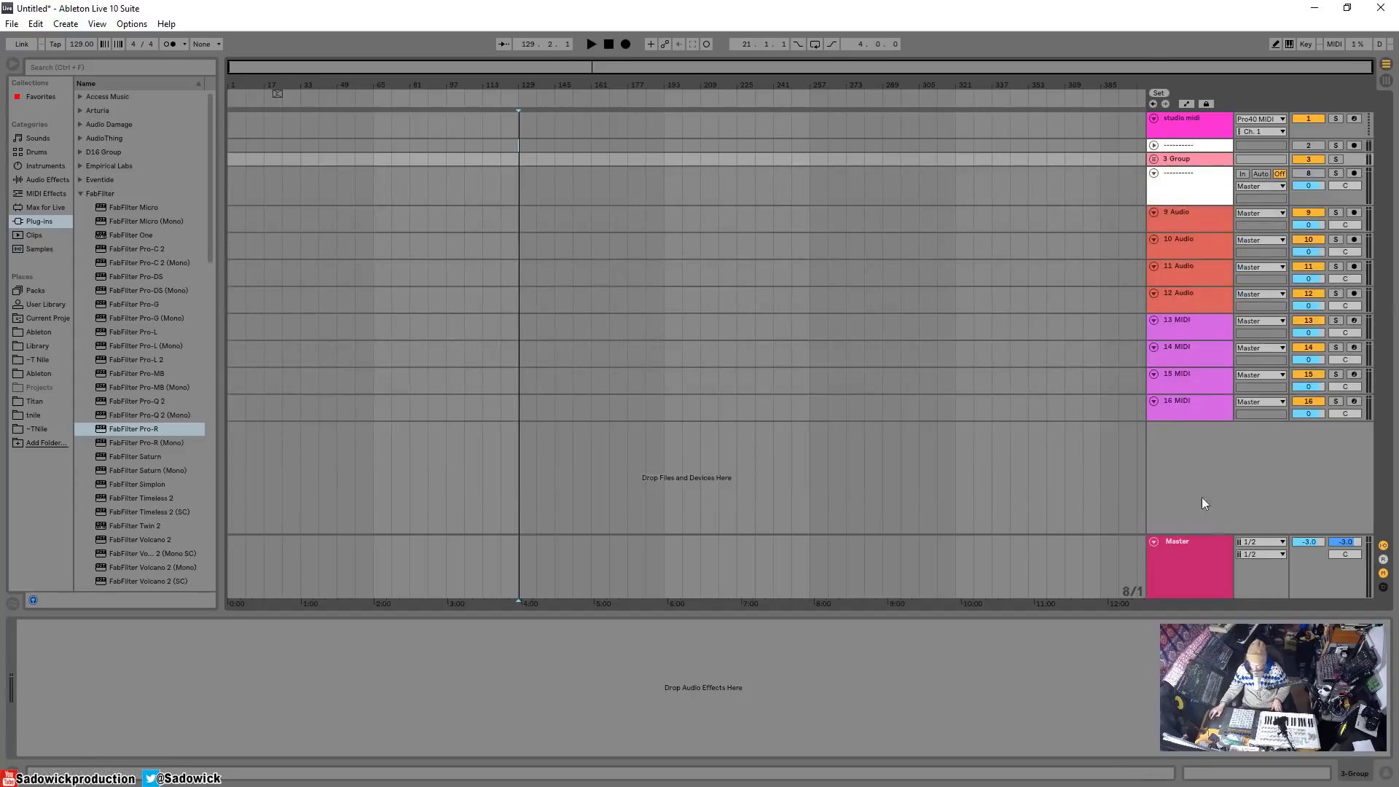
{"action": "left_click", "coordinate": [810, 194]}
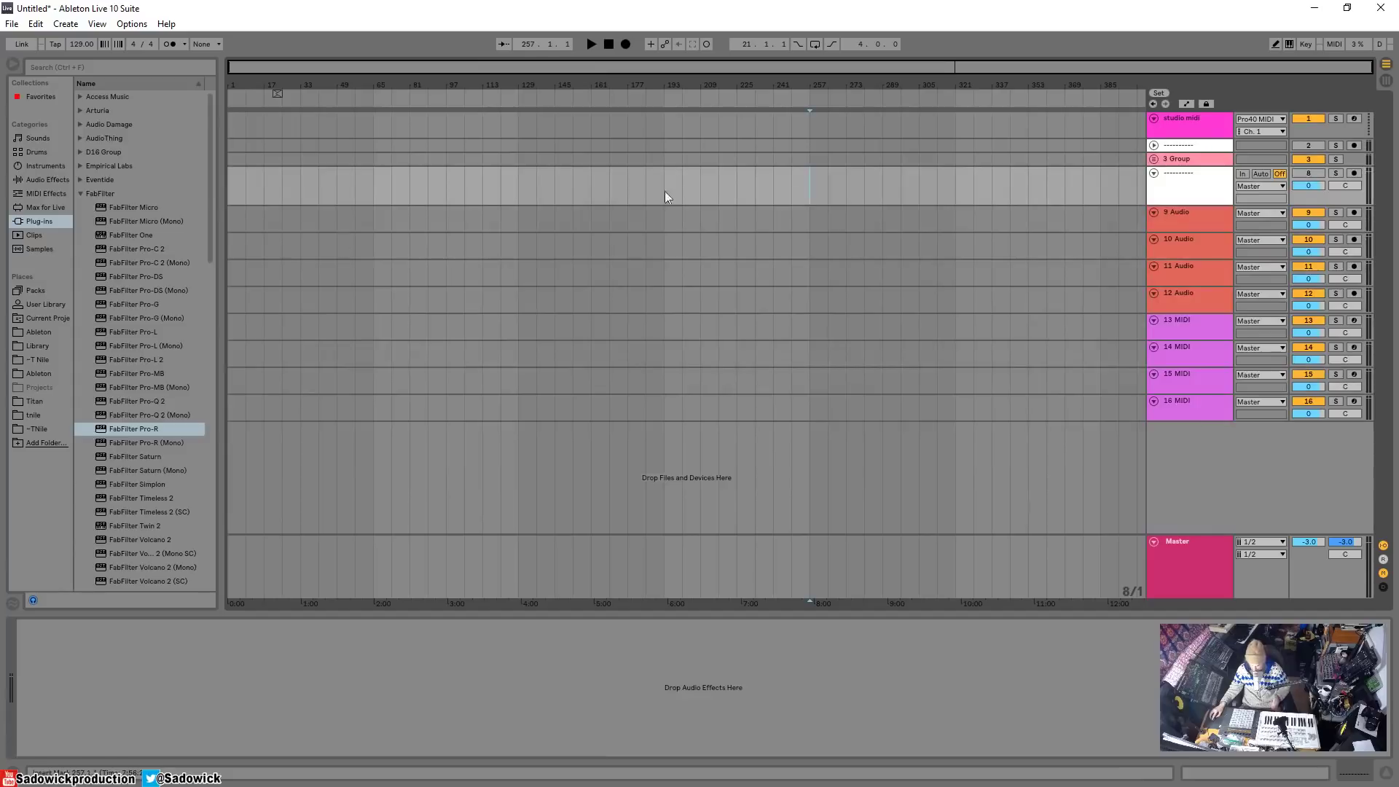